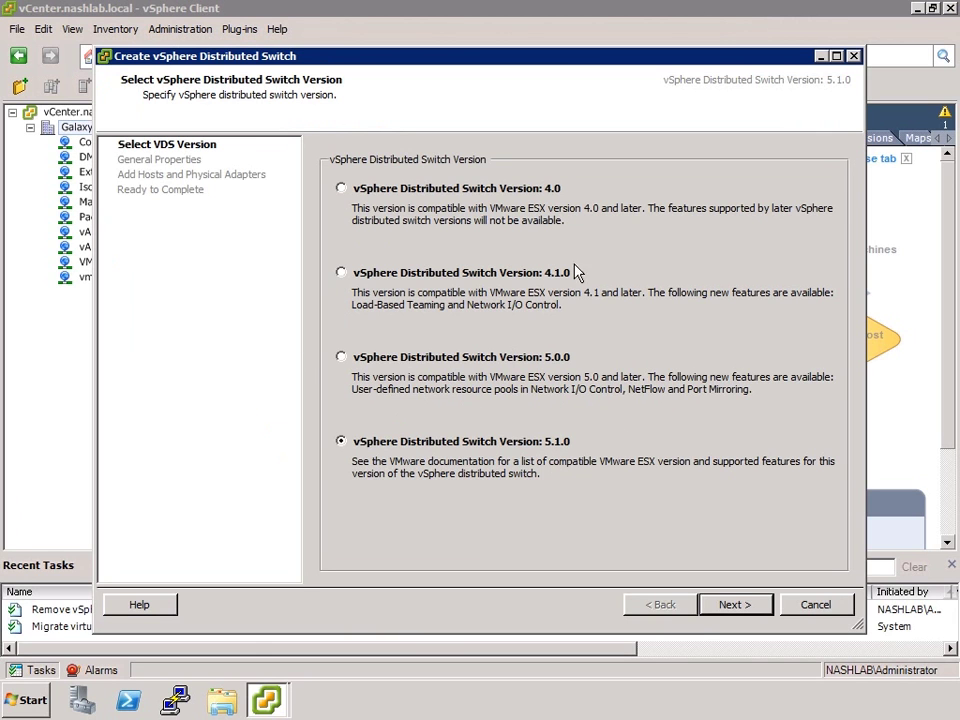
# Choose version 5.0.0 for the new distributed switch and continue to its general properties.
pyautogui.click(445, 360)
pyautogui.click(471, 279)
pyautogui.click(392, 358)
pyautogui.click(733, 605)
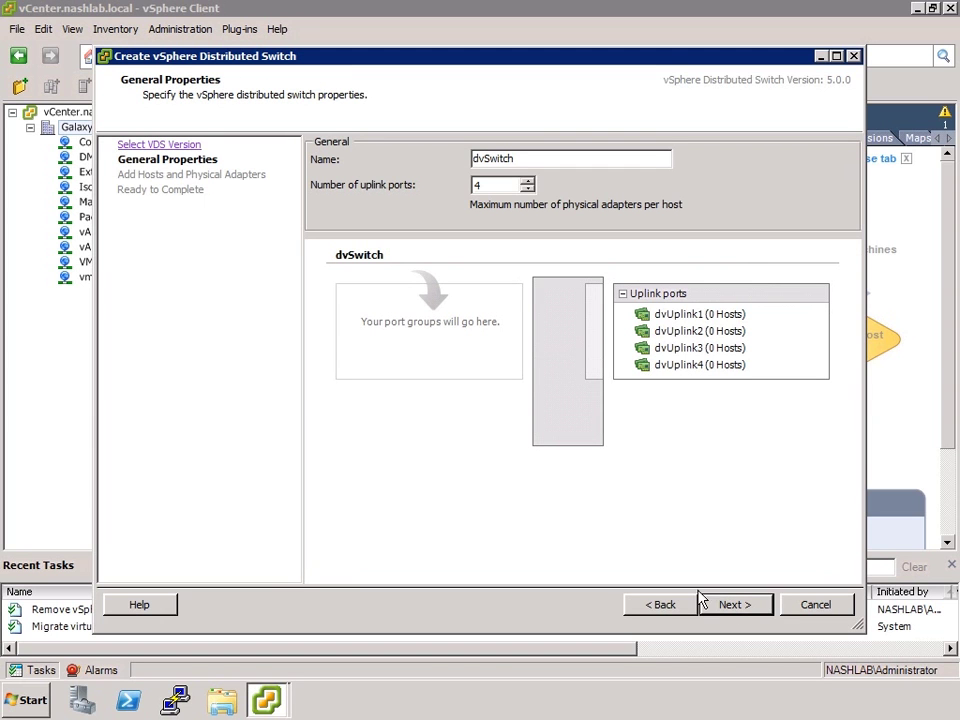
# Name the distributed switch NashLab-VDS and continue to adding hosts and physical adapters.
pyautogui.moveTo(529, 157); pyautogui.dragTo(435, 150)
pyautogui.write('NAshL')
pyautogui.press('BackSpace')
pyautogui.press('BackSpace')
pyautogui.press('BackSpace')
pyautogui.press('BackSpace')
pyautogui.write('ashLab-VDS')
pyautogui.press('Tab')
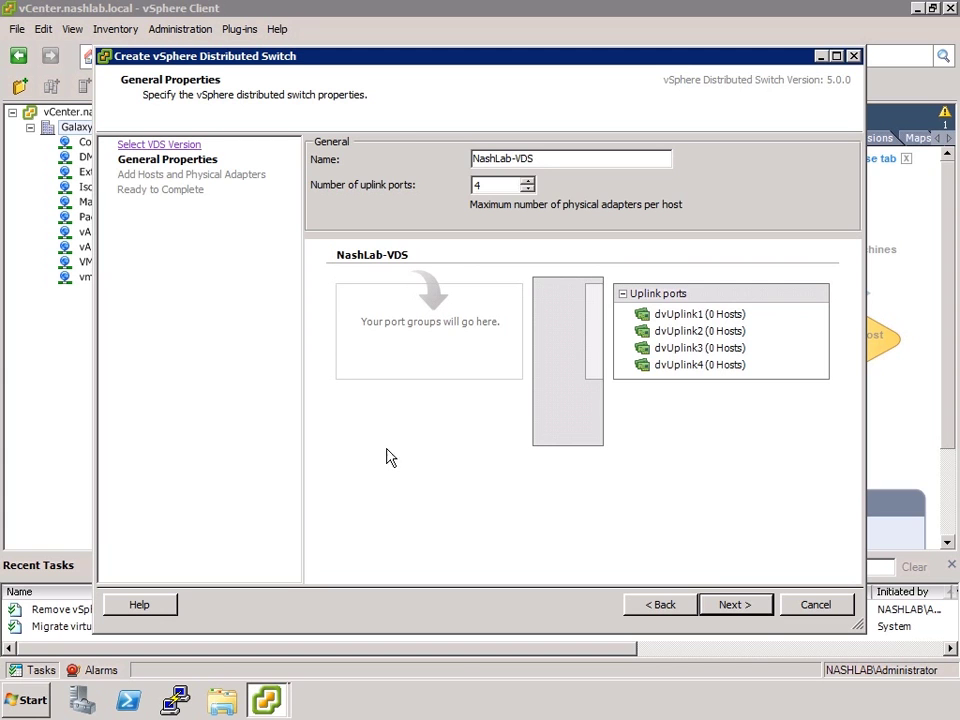
pyautogui.click(748, 617)
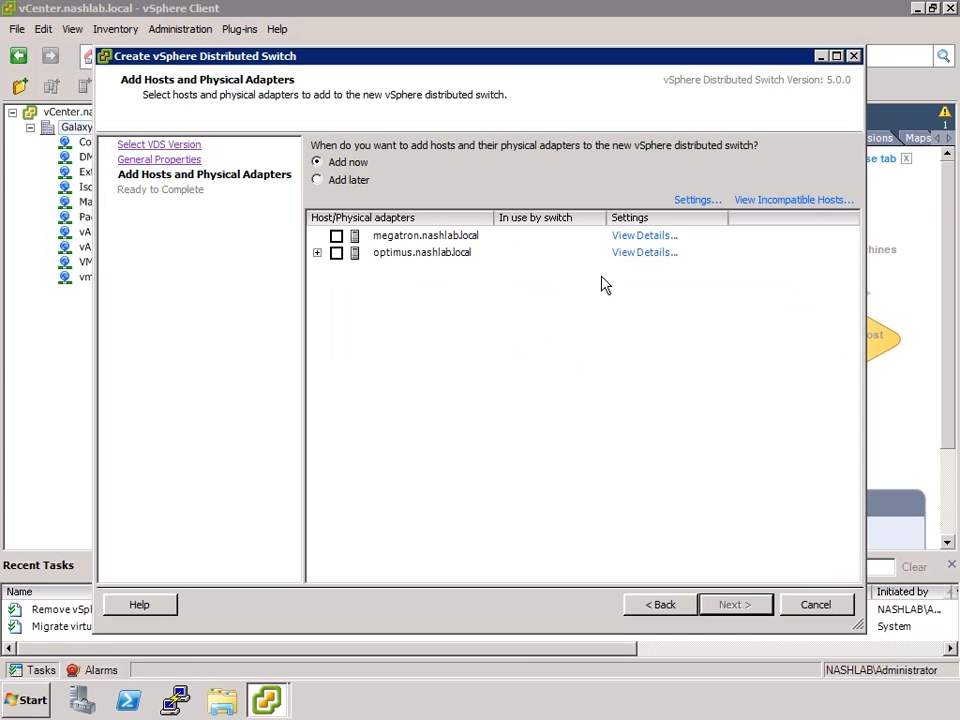
# Add host optimus.nashlab.local with physical adapter vmnic3 to the switch and proceed to the summary.
pyautogui.click(317, 253)
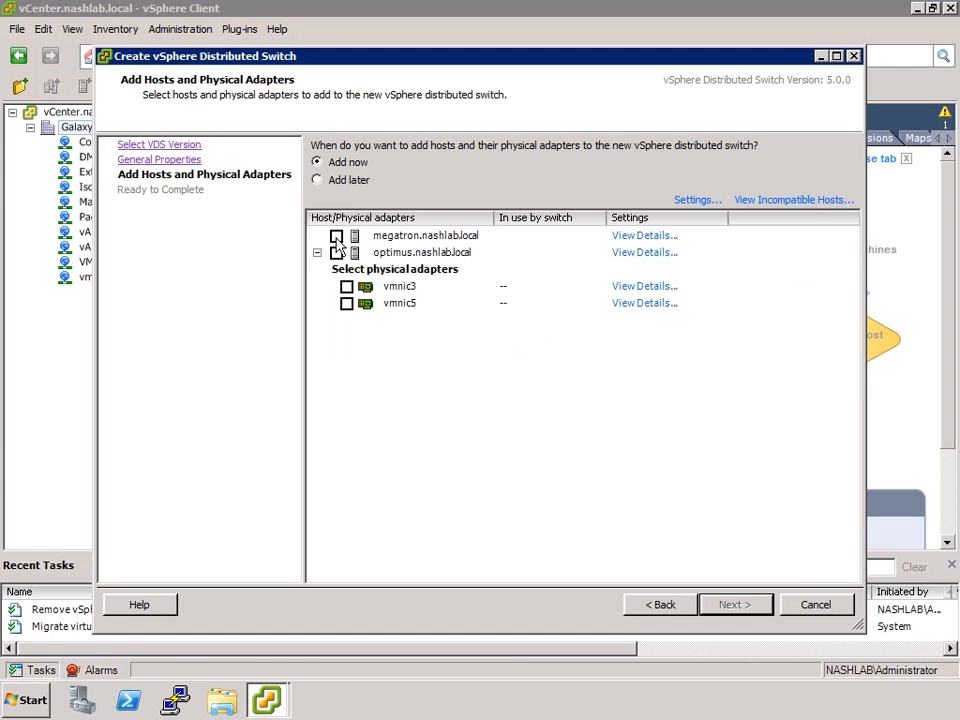
pyautogui.click(336, 253)
pyautogui.click(401, 289)
pyautogui.click(347, 288)
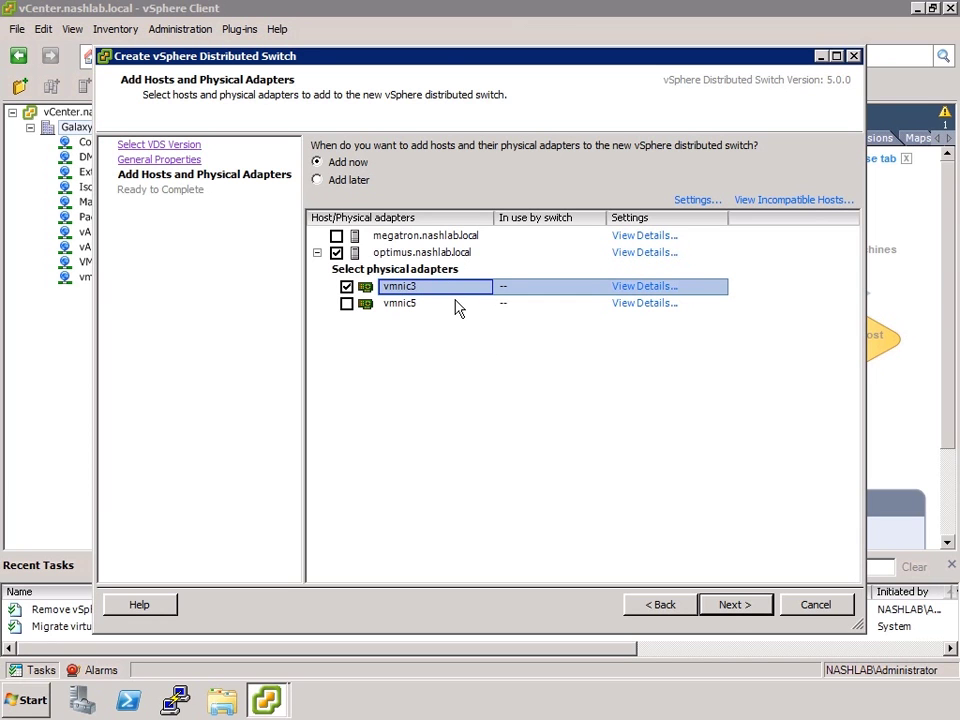
pyautogui.click(735, 610)
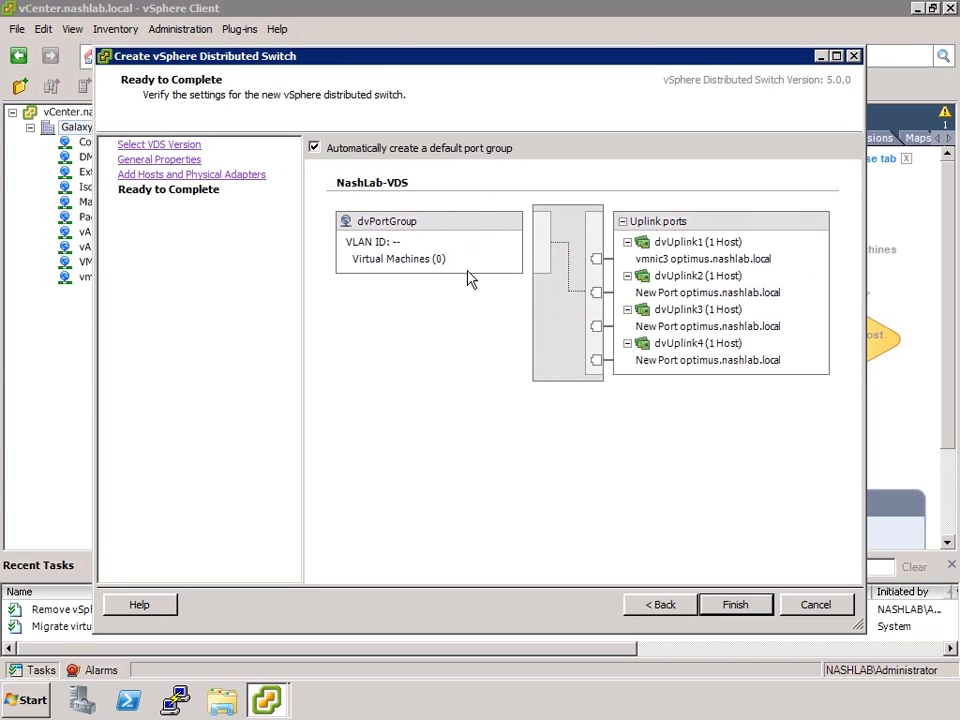
# Create the switch without an automatic default port group, and expand NashLab-VDS in the network inventory.
pyautogui.click(330, 149)
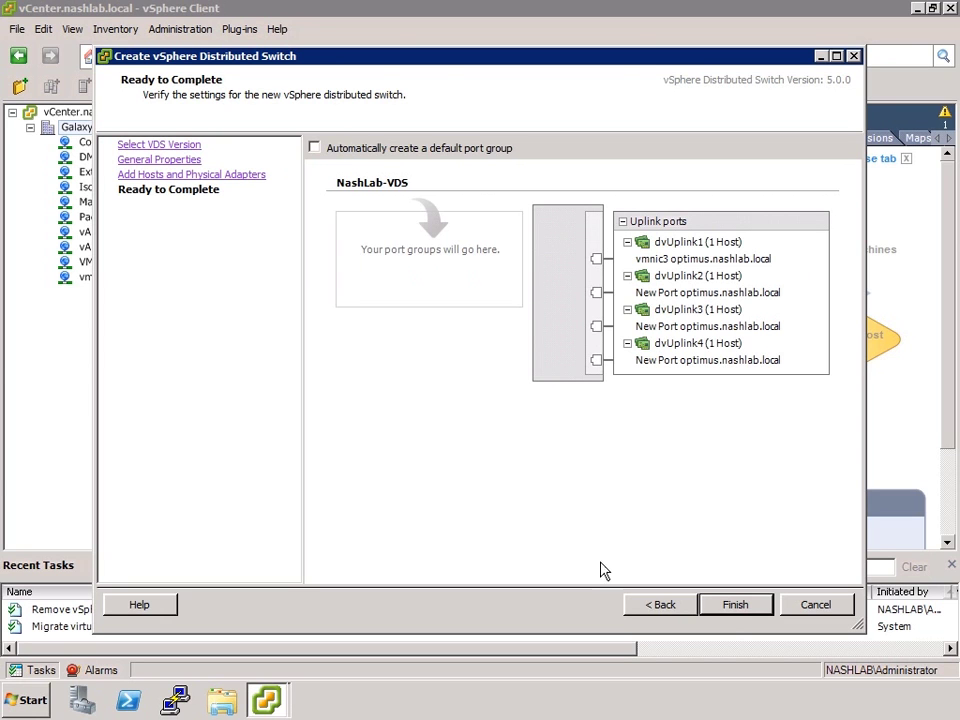
pyautogui.click(744, 610)
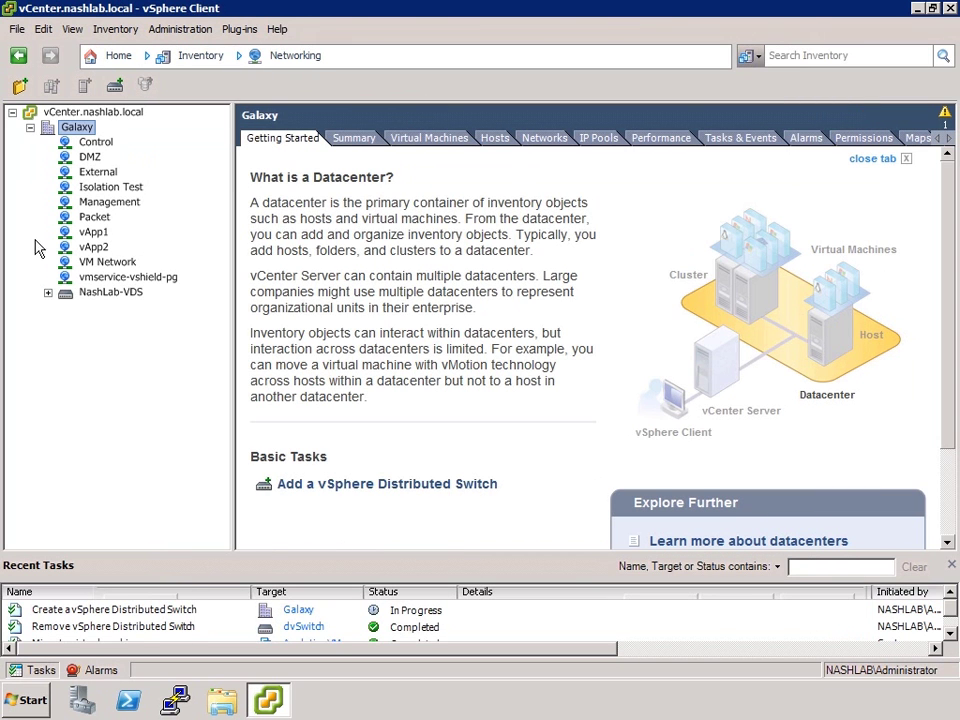
pyautogui.click(47, 294)
pyautogui.click(109, 292)
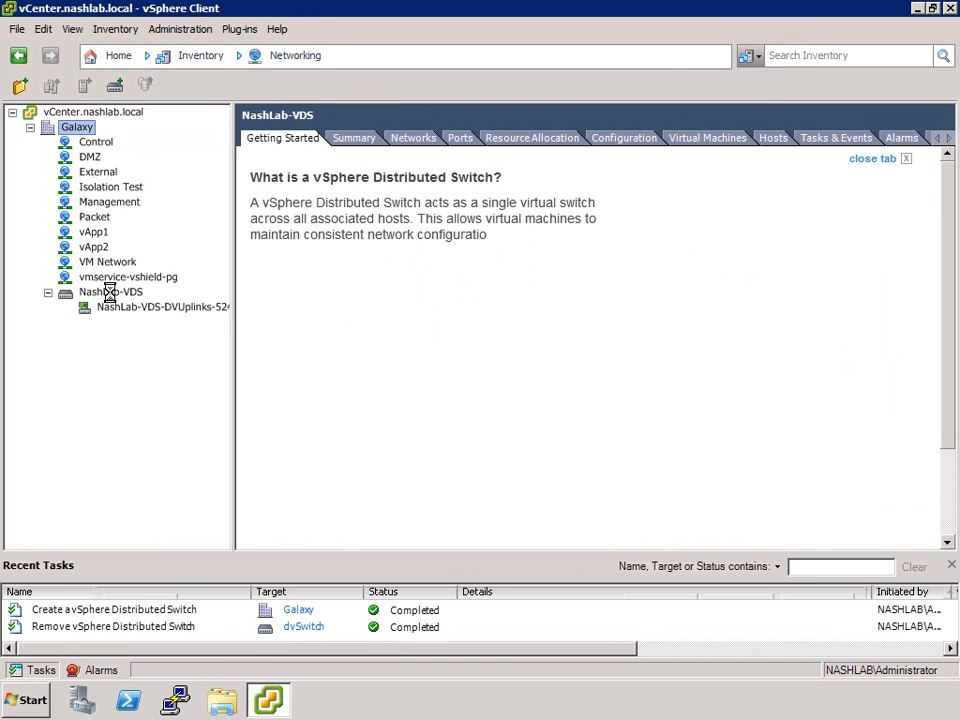
# Open the settings of the NashLab-VDS uplink port group and examine its policies down to VLAN and teaming.
pyautogui.click(146, 308)
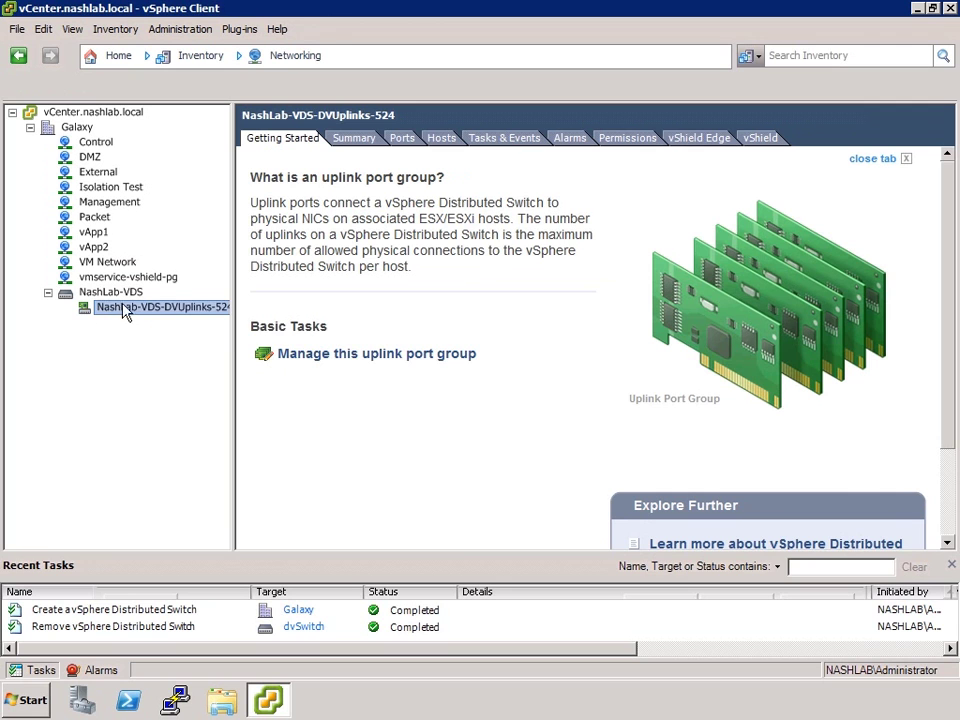
pyautogui.moveTo(236, 349); pyautogui.dragTo(301, 347)
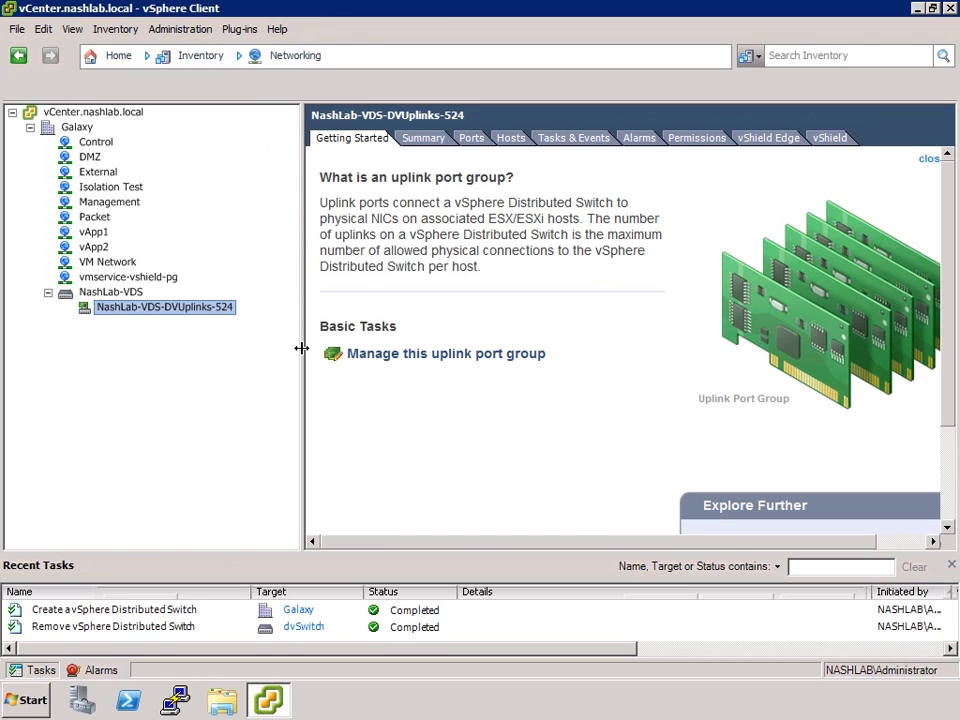
pyautogui.click(447, 360)
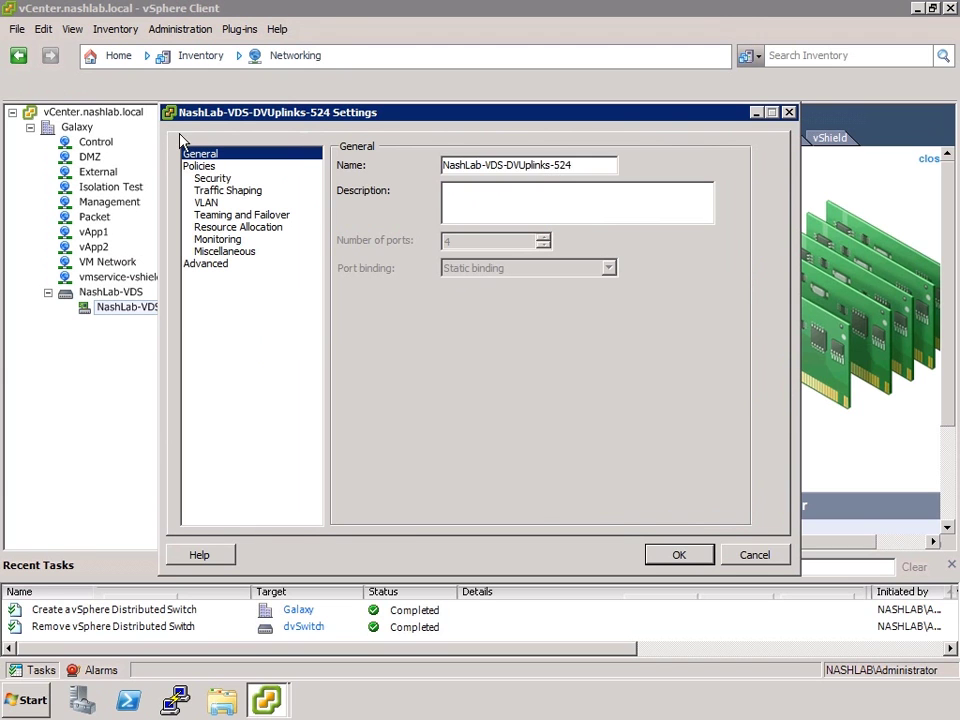
pyautogui.click(198, 166)
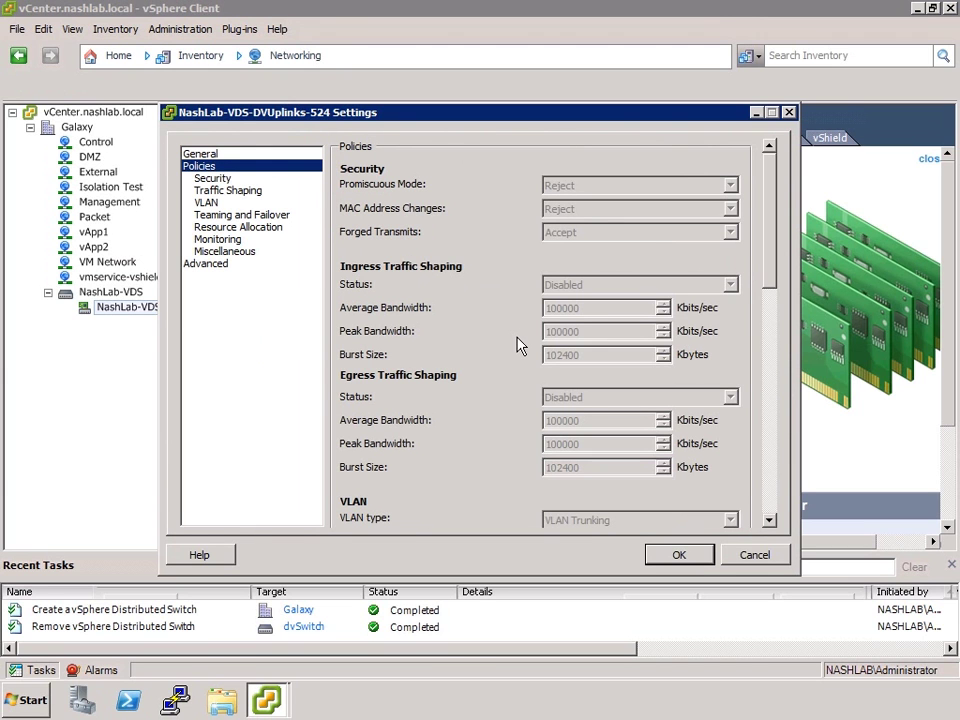
pyautogui.moveTo(773, 258); pyautogui.dragTo(785, 385)
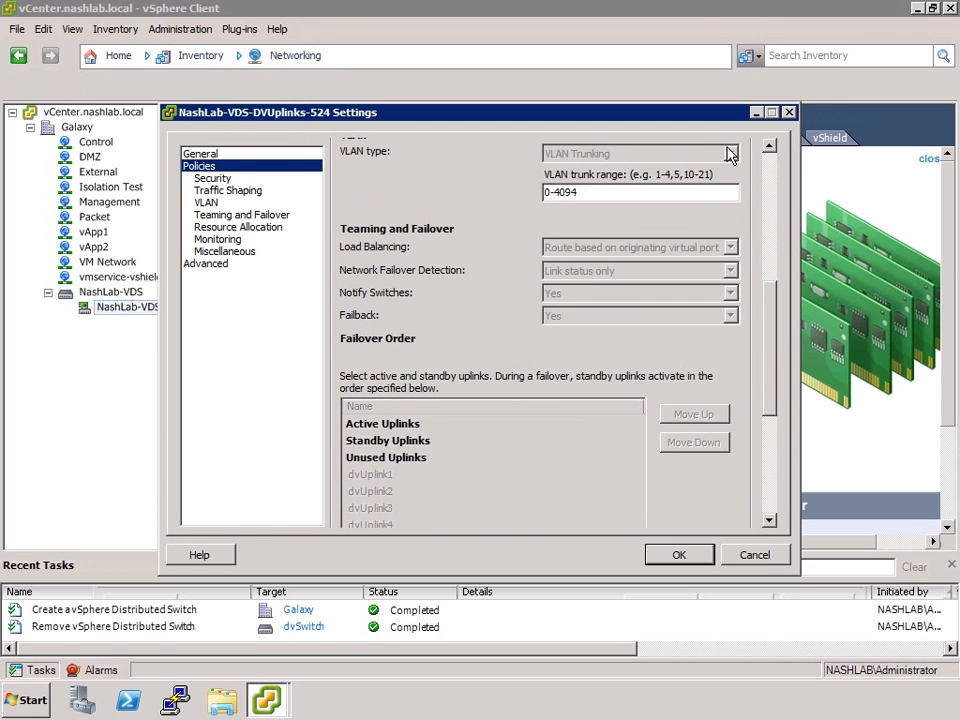
# Try custom VLAN trunk ranges for the uplink port group, such as 1,5-9, ending with 1-4094.
pyautogui.click(619, 190)
pyautogui.moveTo(608, 194); pyautogui.dragTo(476, 185)
pyautogui.write('1,5,6,7,8,9')
pyautogui.press('BackSpace')
pyautogui.press('BackSpace')
pyautogui.press('BackSpace')
pyautogui.press('BackSpace')
pyautogui.press('BackSpace')
pyautogui.press('BackSpace')
pyautogui.press('BackSpace')
pyautogui.press('BackSpace')
pyautogui.write('-9')
pyautogui.press('BackSpace')
pyautogui.press('BackSpace')
pyautogui.press('BackSpace')
pyautogui.press('BackSpace')
pyautogui.press('BackSpace')
pyautogui.write('1-4094')
# Review the uplink port group's remaining policies and advanced options, and close its settings without saving.
pyautogui.click(768, 488)
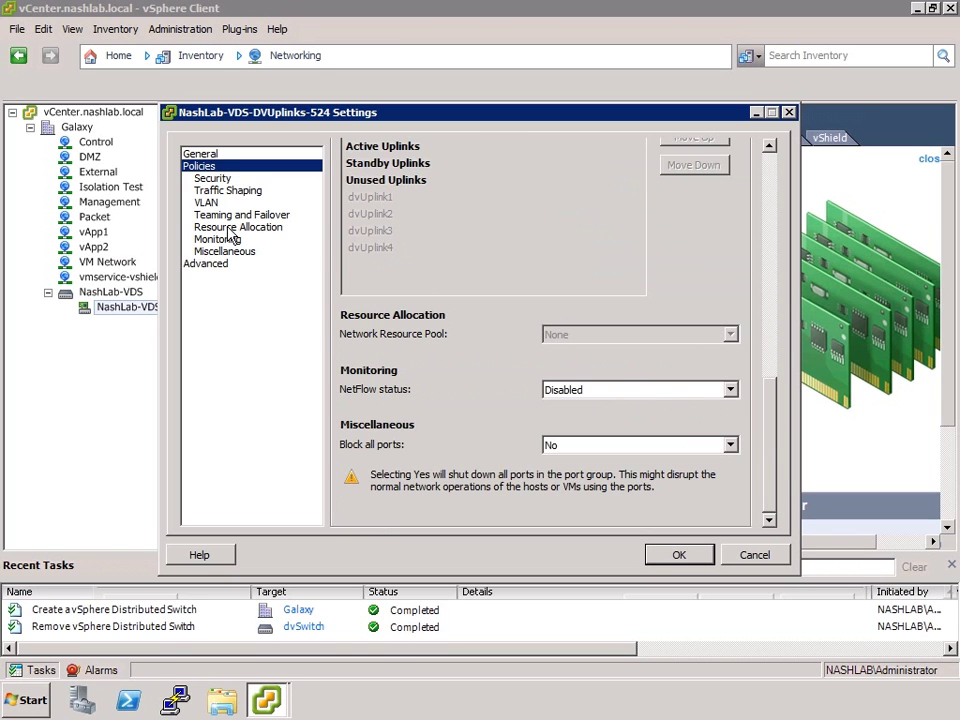
pyautogui.click(207, 264)
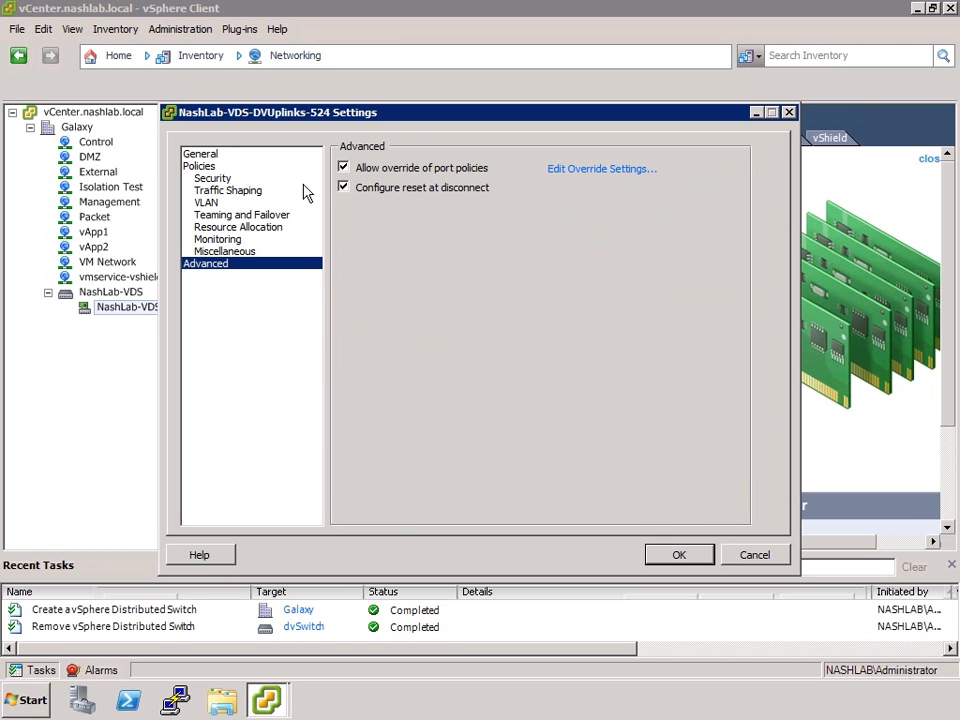
pyautogui.click(760, 560)
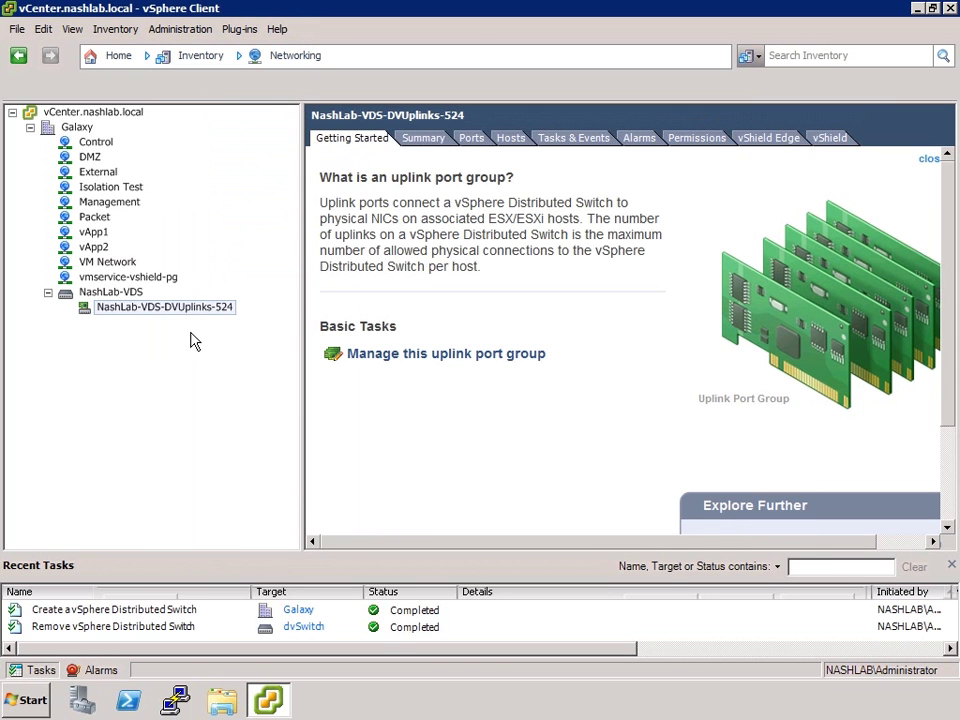
# Open the settings of the NashLab-VDS distributed switch at its general properties.
pyautogui.click(98, 289)
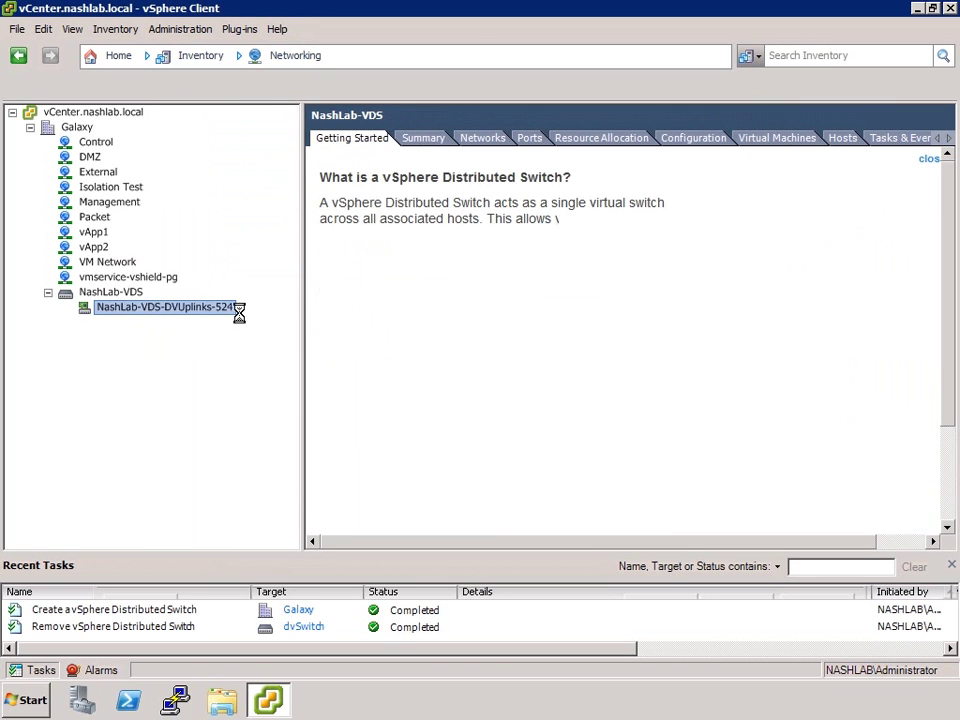
pyautogui.click(949, 462)
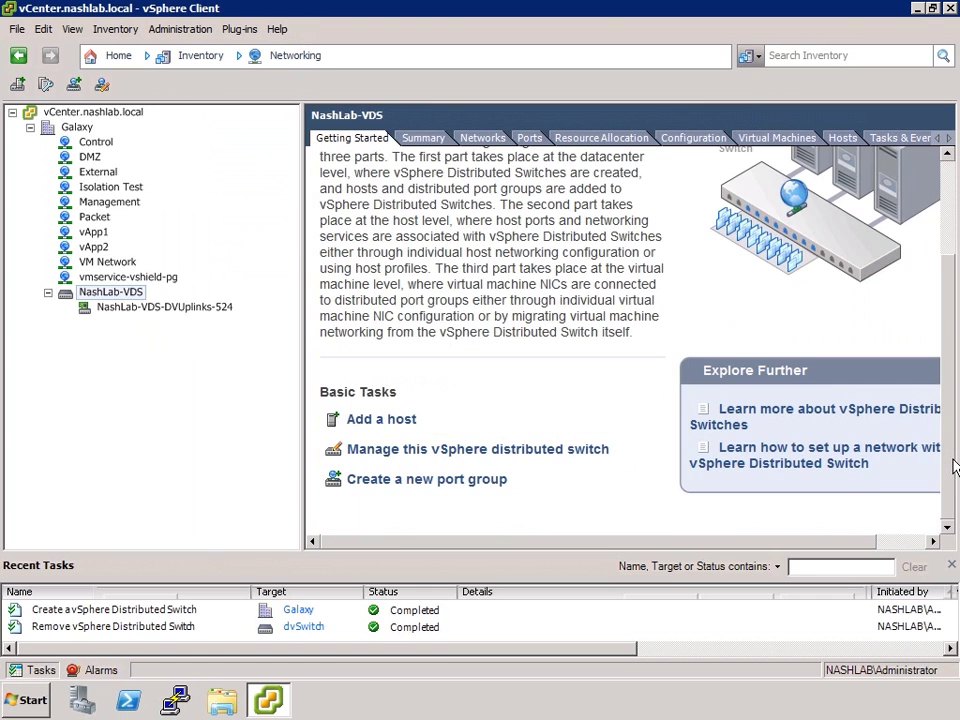
pyautogui.click(380, 451)
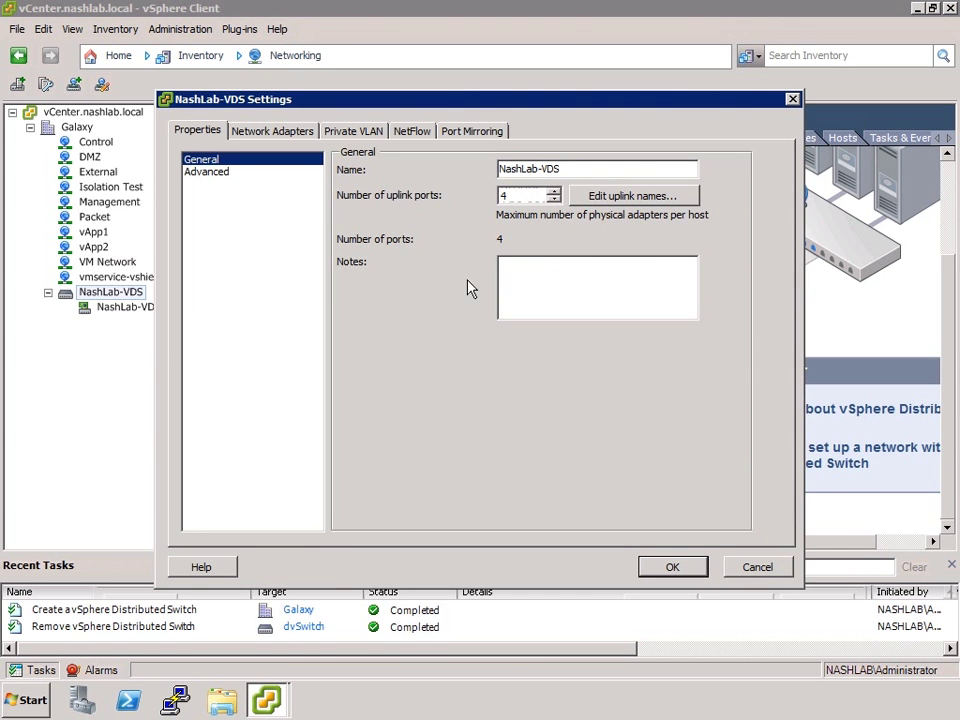
pyautogui.moveTo(594, 168); pyautogui.dragTo(445, 188)
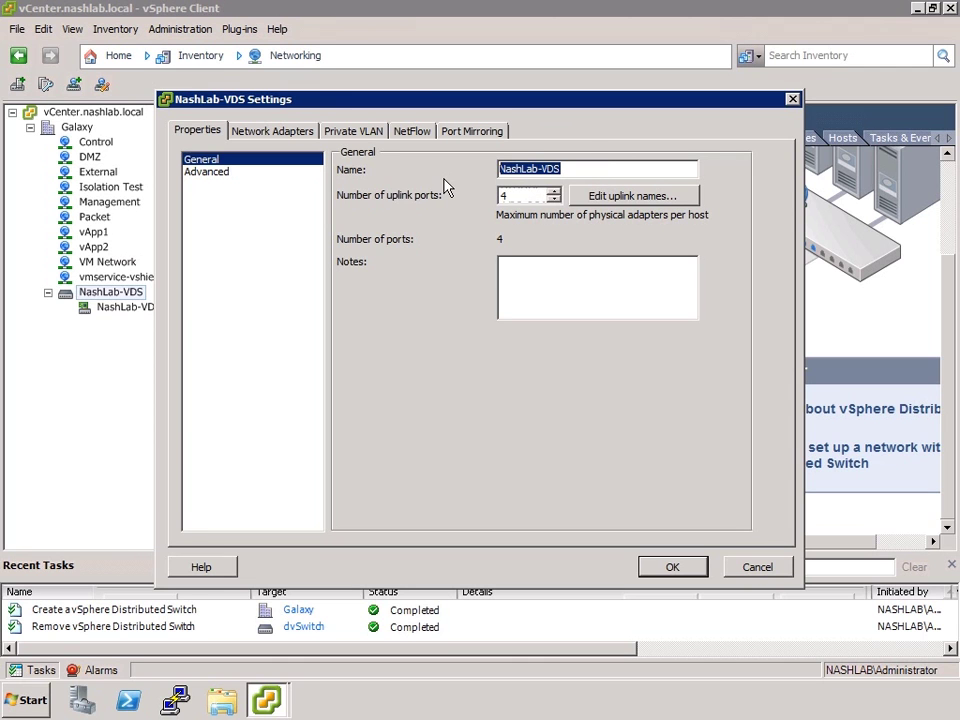
# Rename the switch's four uplinks to Onboard1, Onboard2, PCIe1 and PCIe2, and recheck the saved names.
pyautogui.click(627, 197)
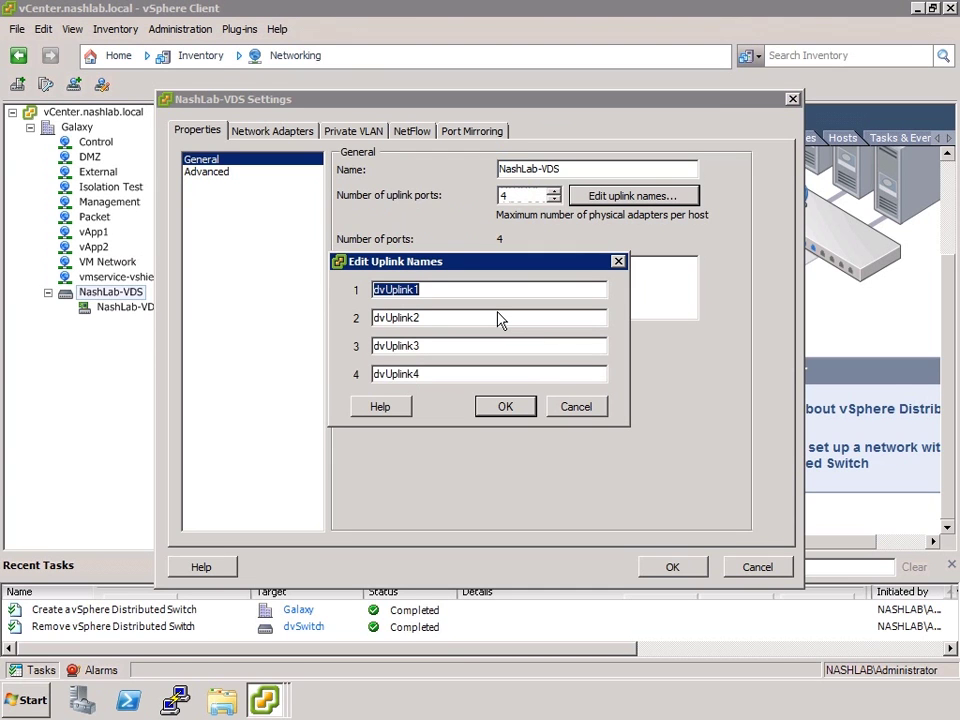
pyautogui.write('Onboard1')
pyautogui.press('Tab')
pyautogui.write('Onboard2')
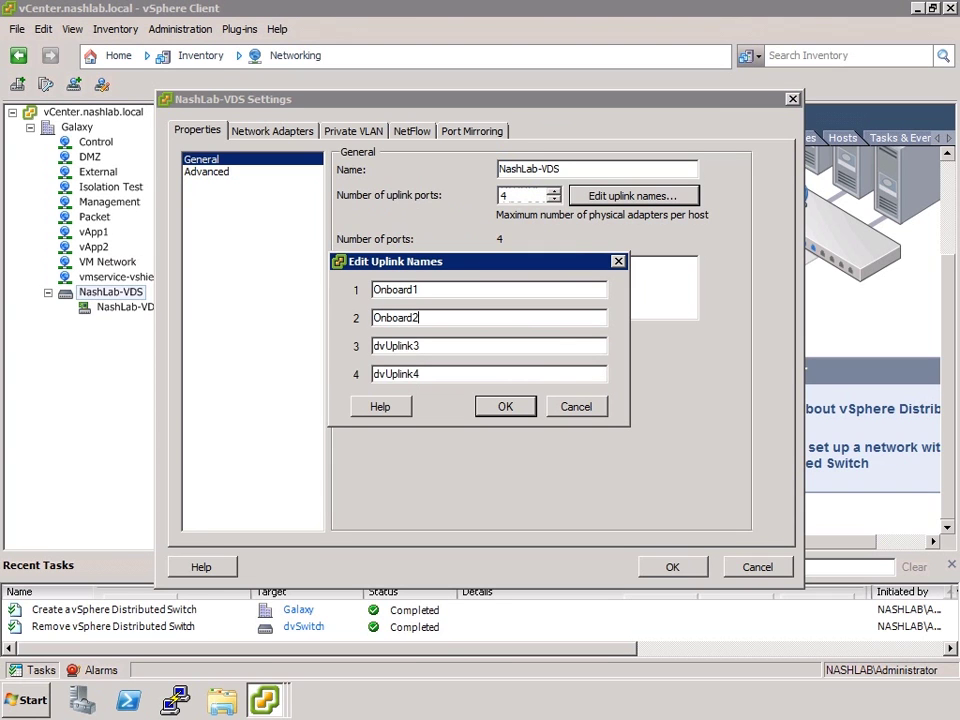
pyautogui.press('Tab')
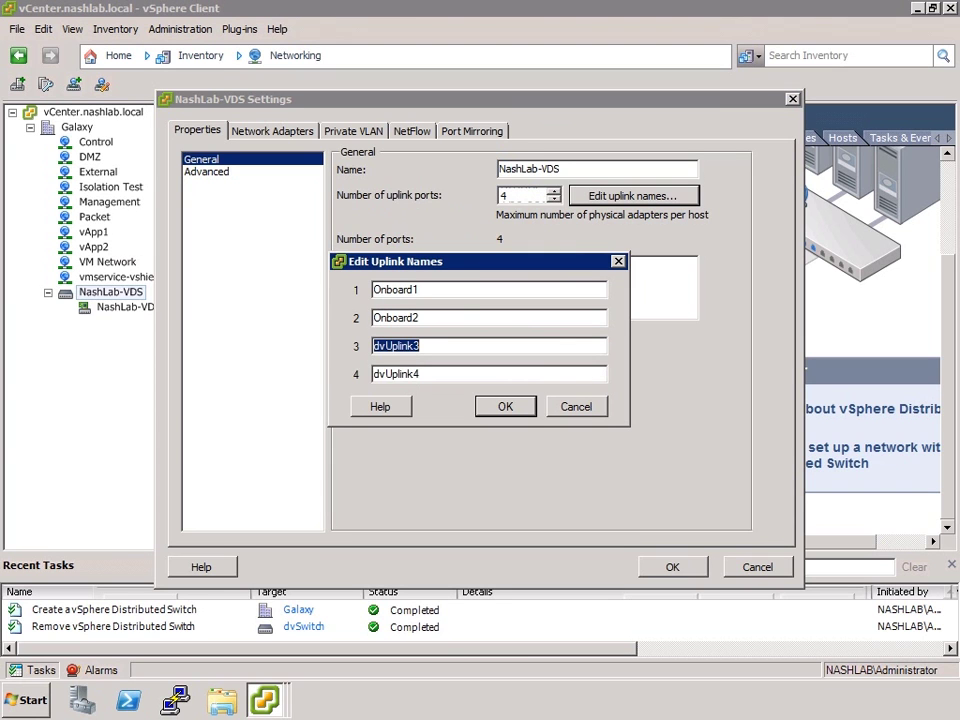
pyautogui.write('PCIe1')
pyautogui.press('Tab')
pyautogui.write('PCIe2')
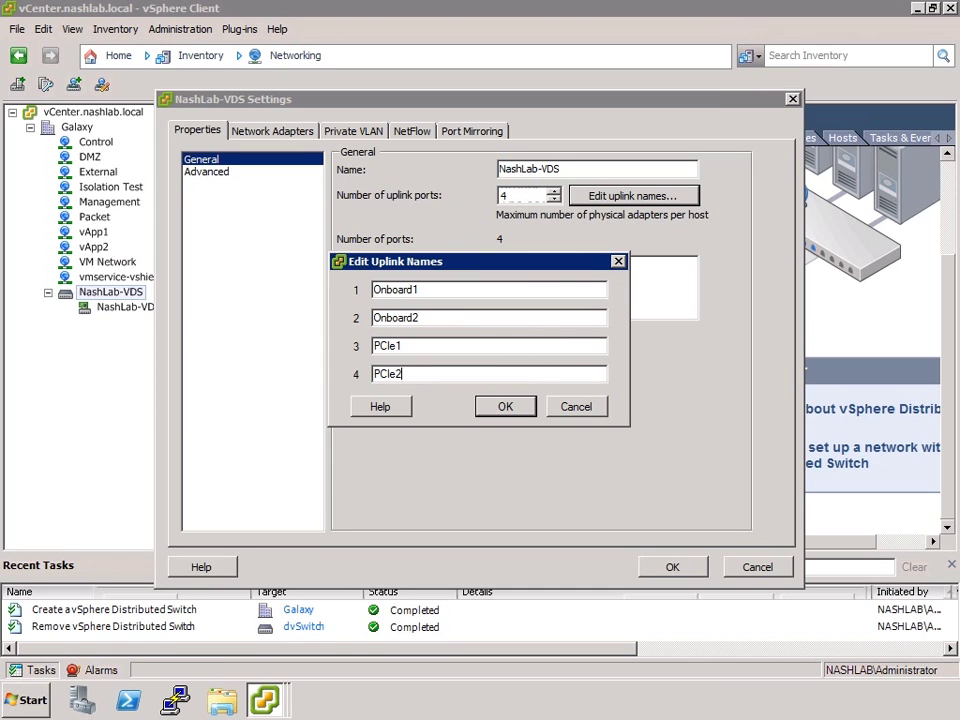
pyautogui.click(506, 407)
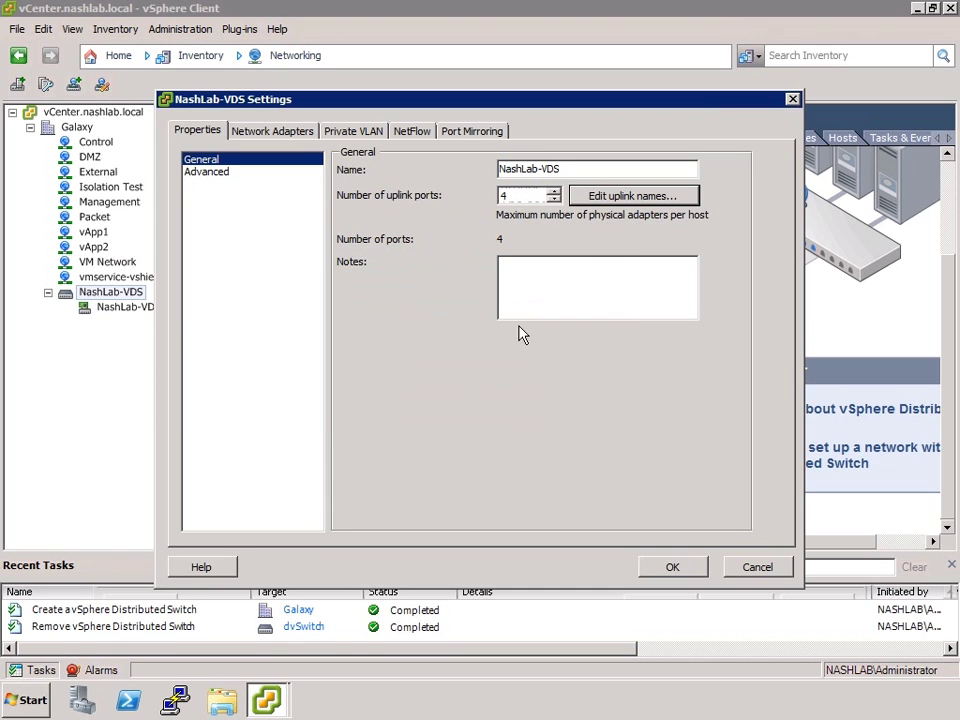
pyautogui.click(632, 195)
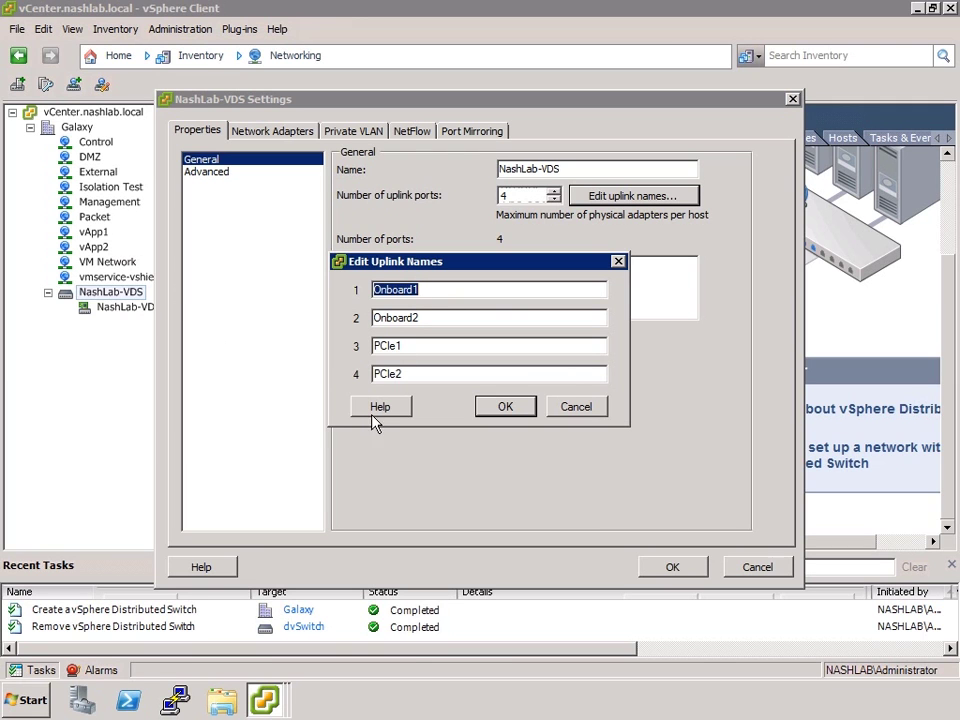
pyautogui.click(575, 406)
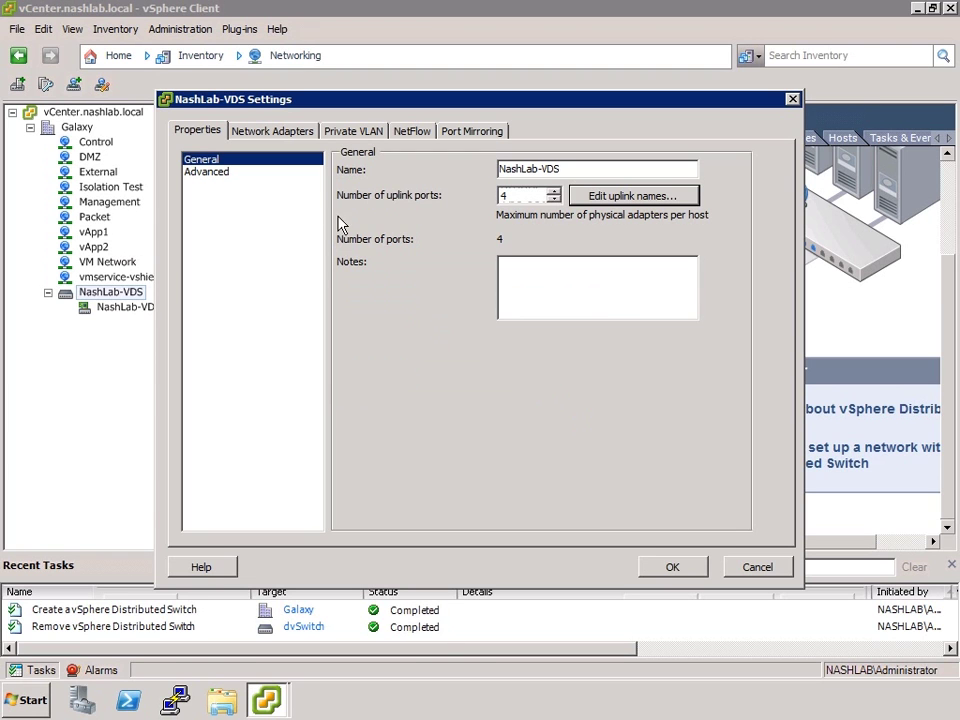
# Open the switch's advanced properties, try a maximum MTU of 9000, and set it back to 1500.
pyautogui.click(226, 173)
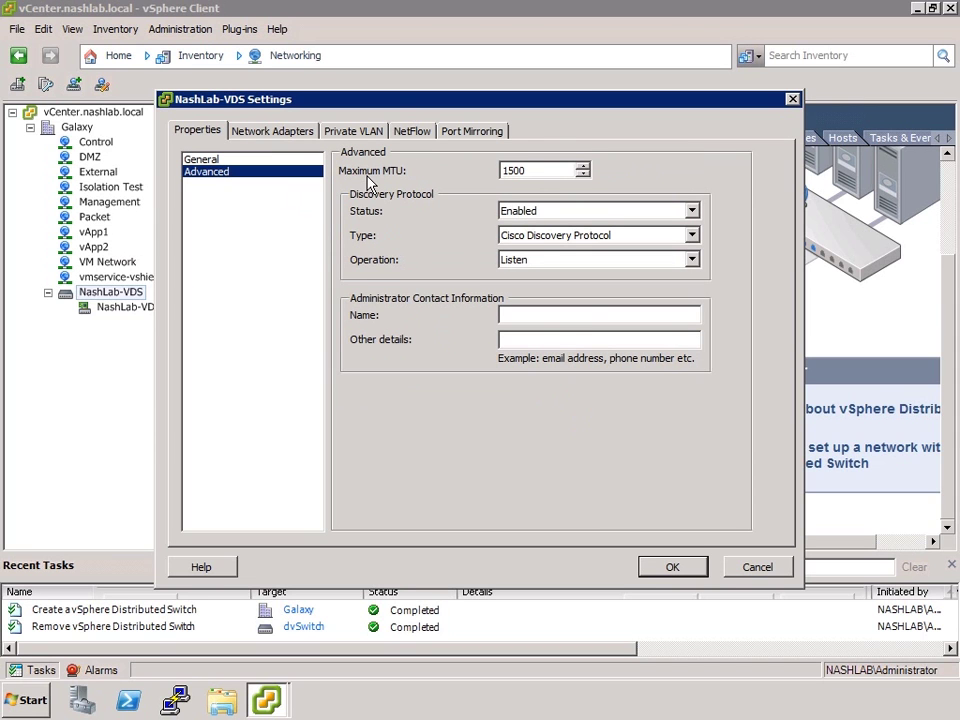
pyautogui.doubleClick(543, 174)
pyautogui.write('9000')
pyautogui.press('BackSpace')
pyautogui.press('BackSpace')
pyautogui.press('BackSpace')
pyautogui.press('BackSpace')
pyautogui.write('1500')
# Set the discovery protocol type to Link Layer Discovery Protocol and its operation to Both, and review the operation choices.
pyautogui.click(585, 237)
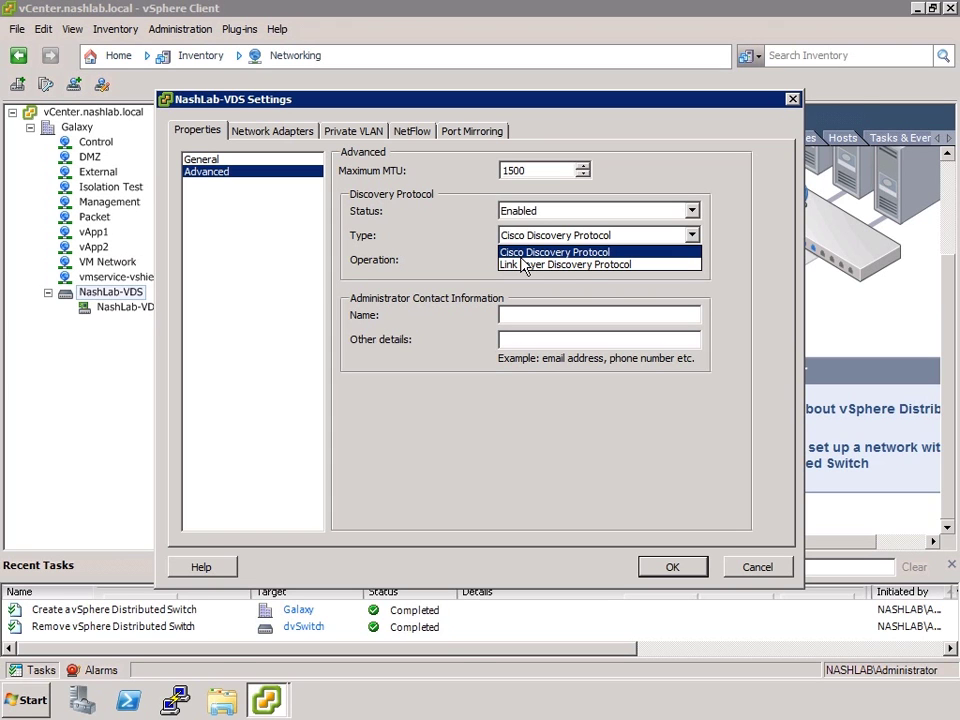
pyautogui.click(623, 265)
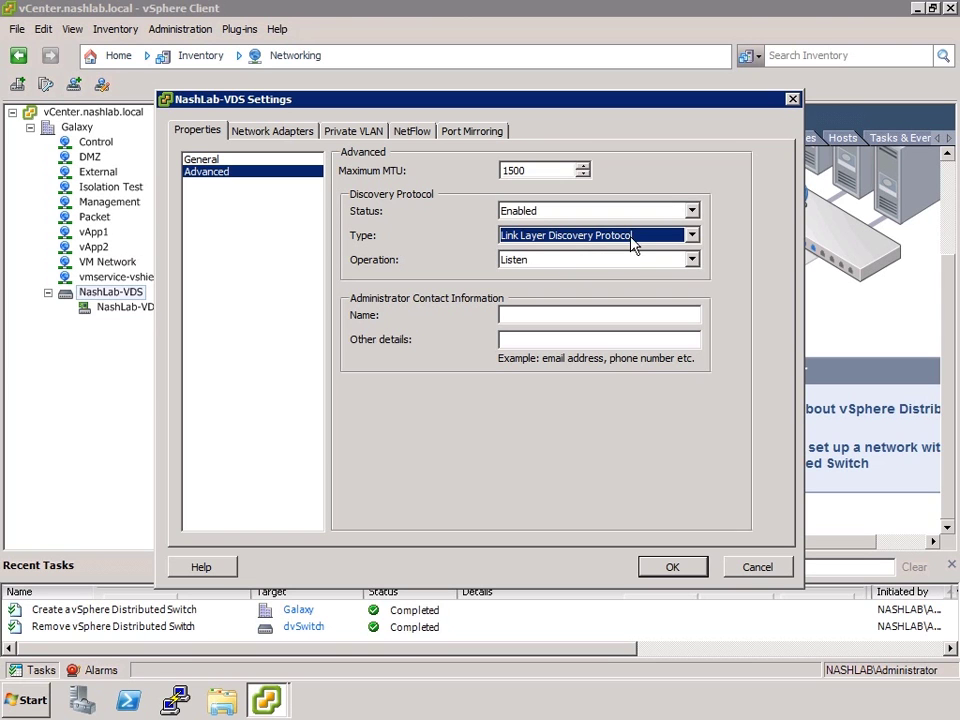
pyautogui.click(595, 243)
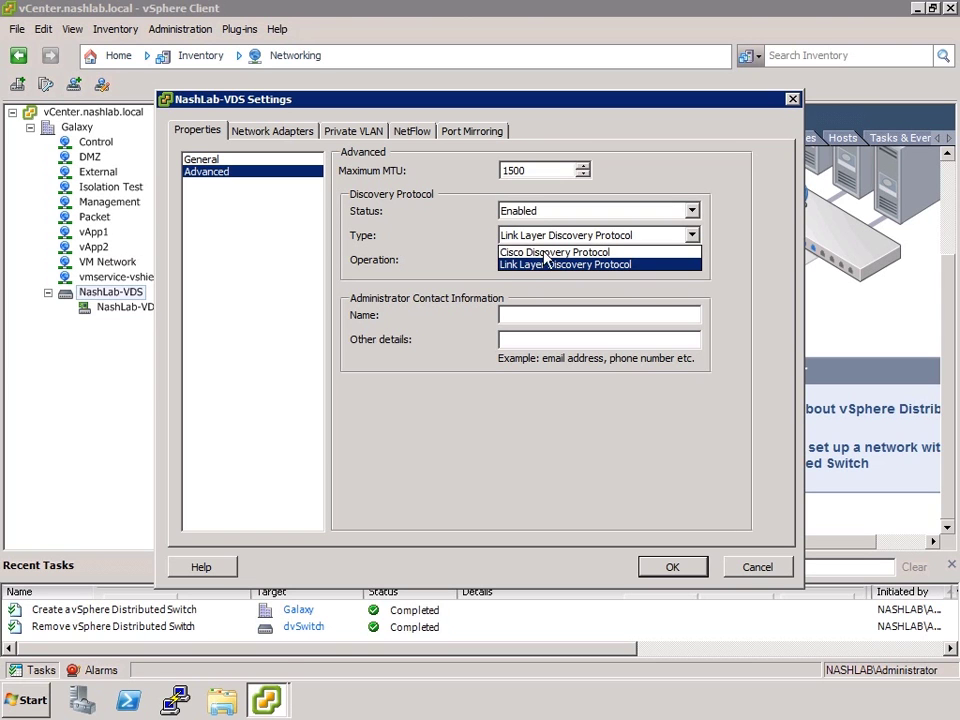
pyautogui.click(612, 266)
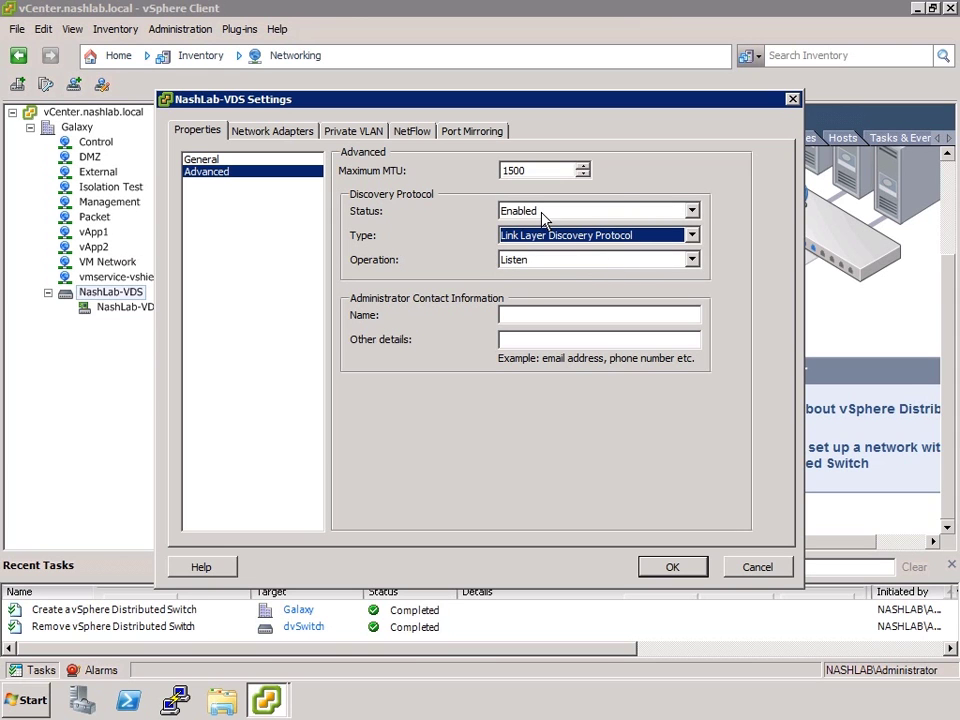
pyautogui.click(540, 266)
pyautogui.click(560, 303)
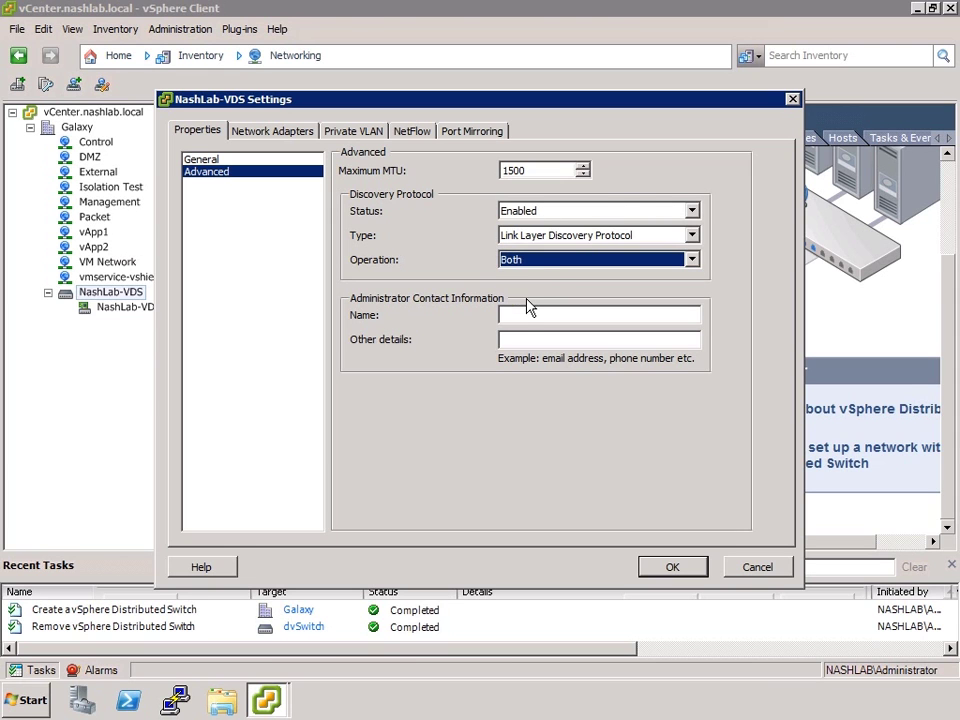
pyautogui.click(550, 266)
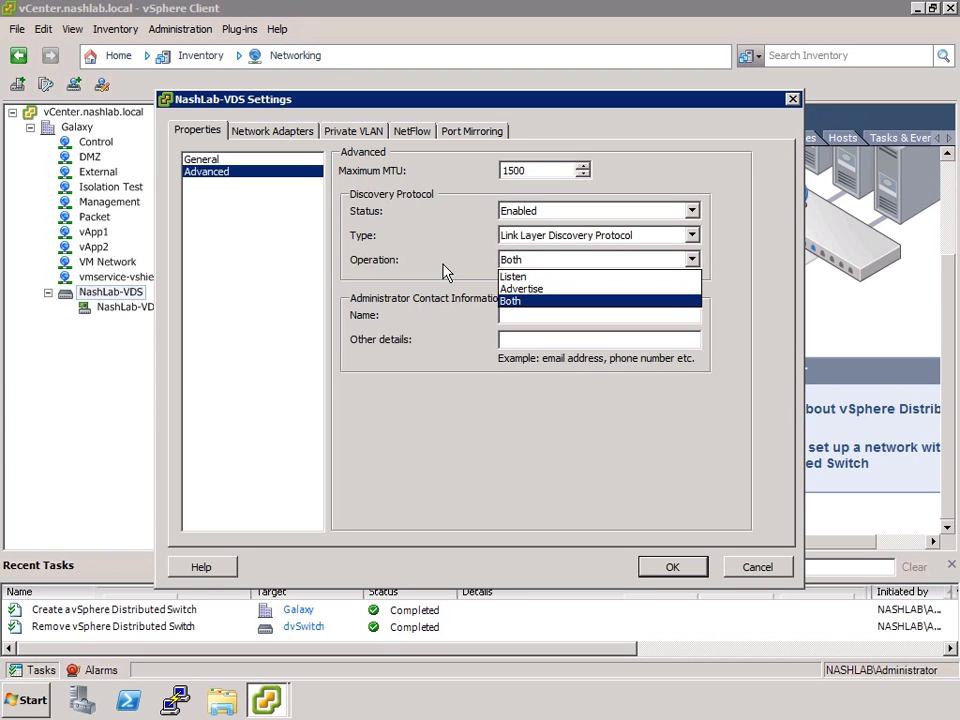
# Keep the discovery protocol operation at Both and change its type to Cisco Discovery Protocol.
pyautogui.click(520, 302)
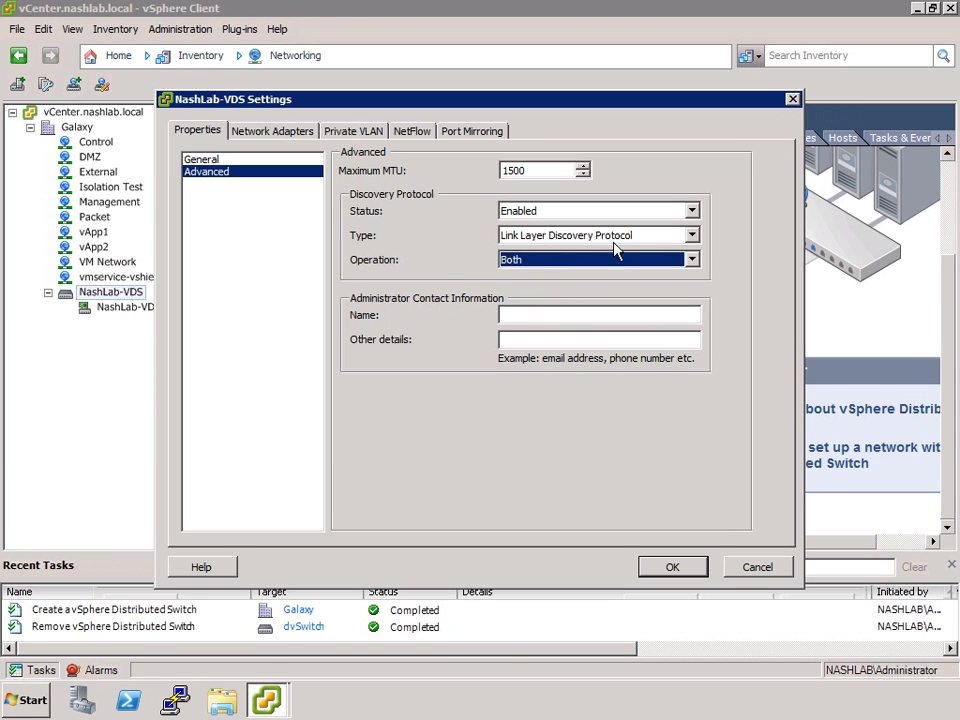
pyautogui.click(546, 236)
pyautogui.click(536, 254)
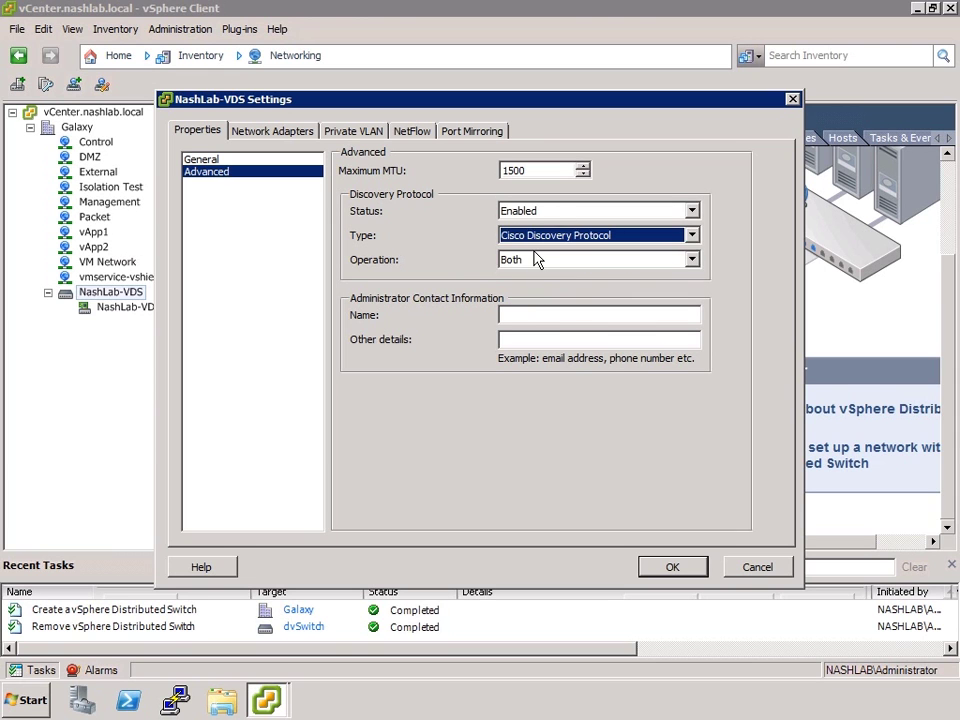
pyautogui.click(527, 318)
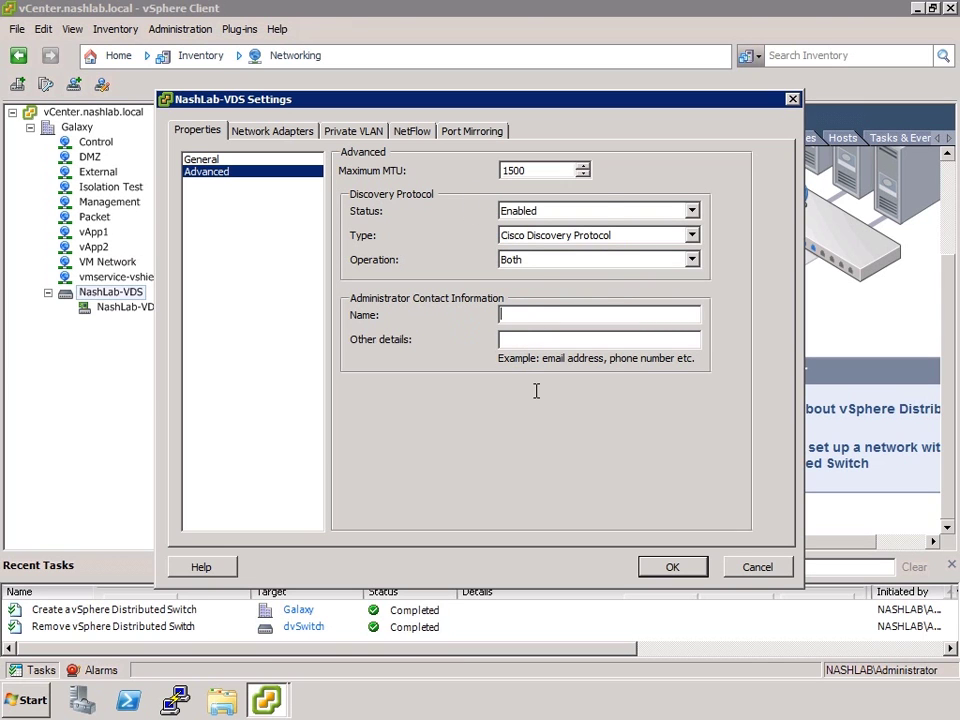
# Review the switch's general properties, network adapter uplink assignments, private VLAN page and NetFlow settings.
pyautogui.click(204, 161)
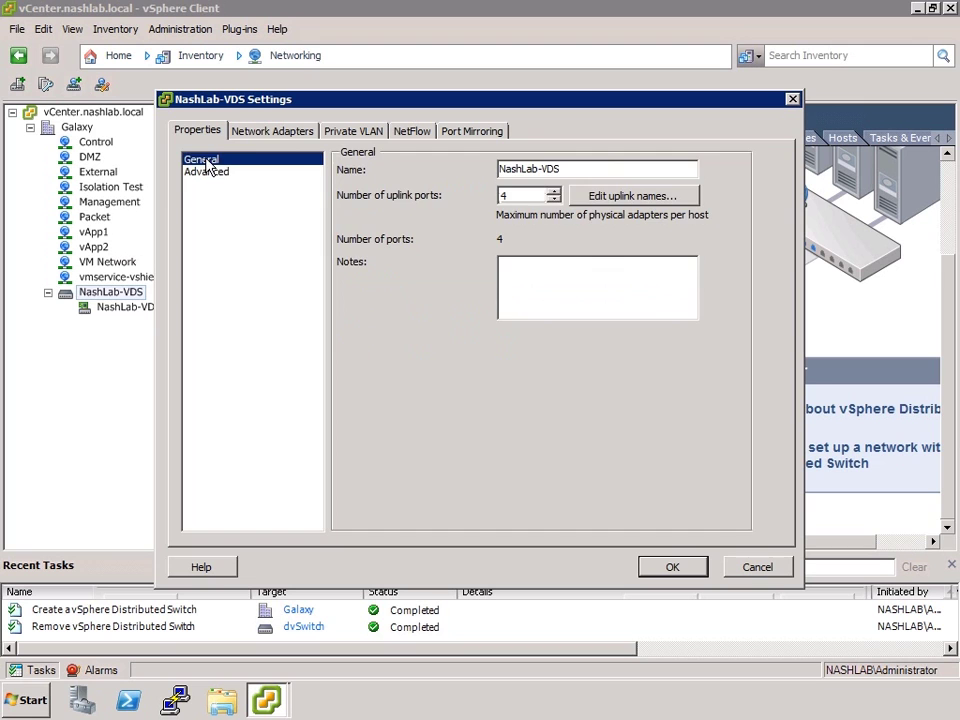
pyautogui.click(273, 133)
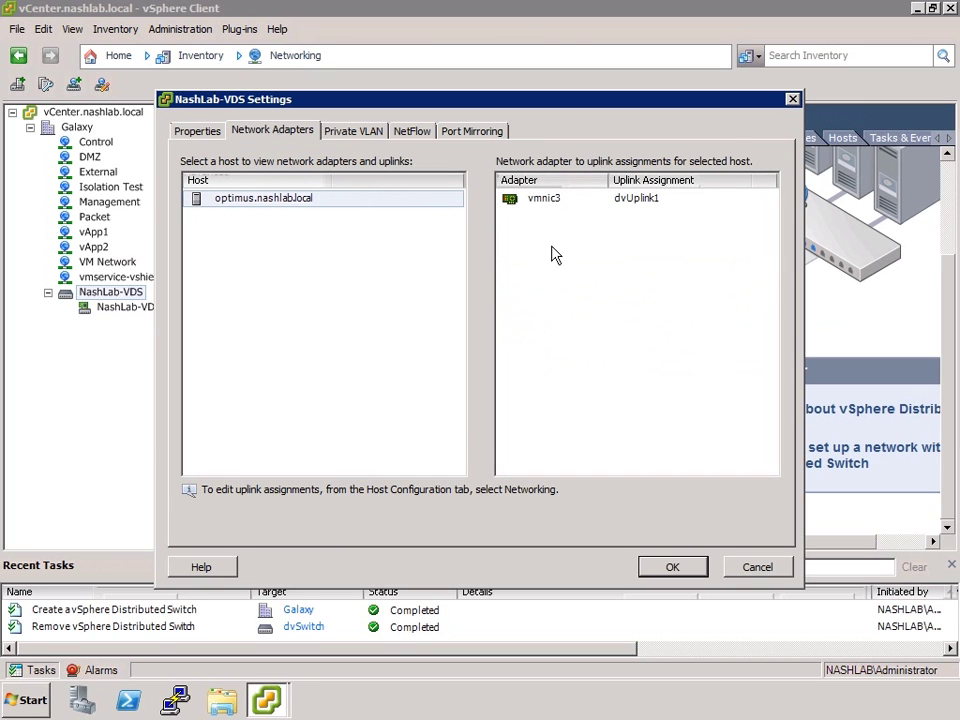
pyautogui.click(352, 132)
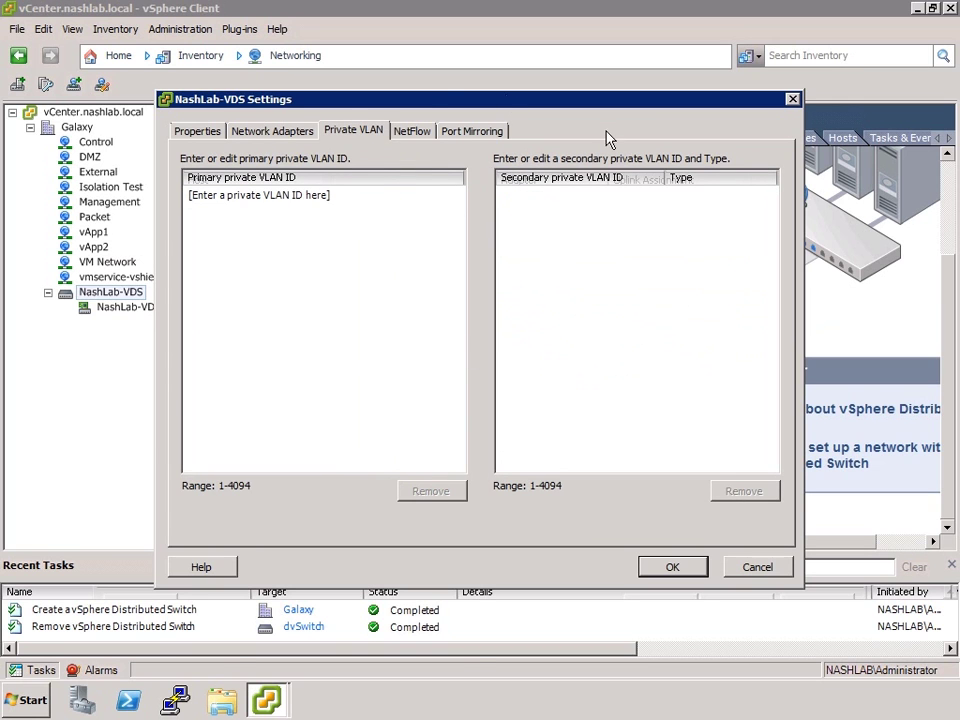
pyautogui.click(409, 133)
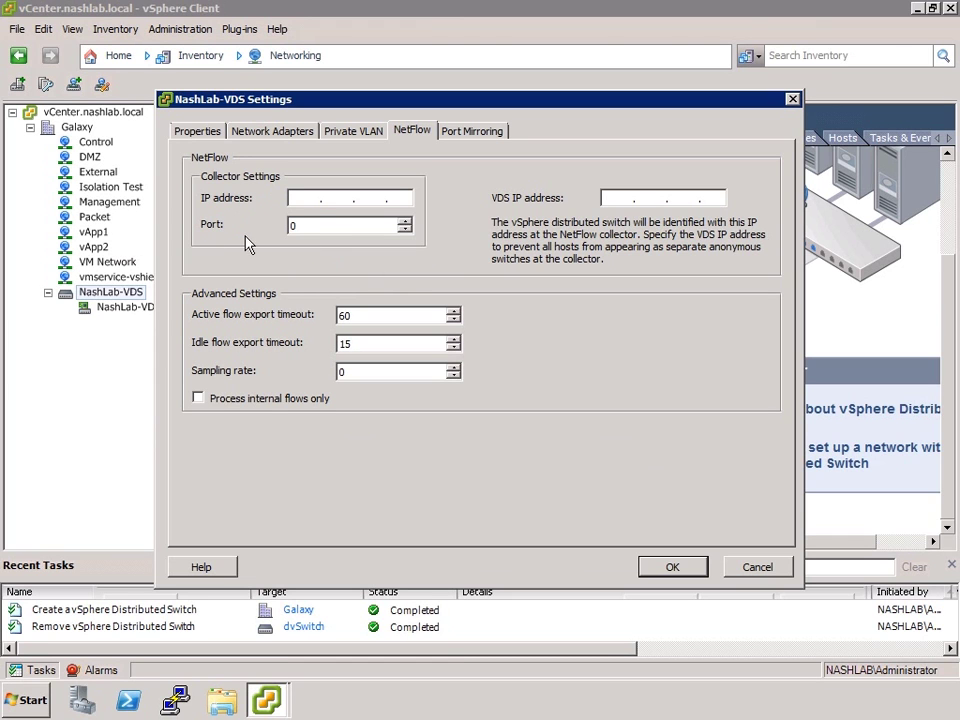
# Try different NetFlow sampling rates, return the rate to 0, and discard the pending changes to the switch settings.
pyautogui.click(318, 229)
pyautogui.click(620, 200)
pyautogui.click(357, 371)
pyautogui.moveTo(358, 373); pyautogui.dragTo(288, 383)
pyautogui.write('10')
pyautogui.press('BackSpace')
pyautogui.press('BackSpace')
pyautogui.write('2')
pyautogui.press('BackSpace')
pyautogui.write('0')
pyautogui.click(754, 570)
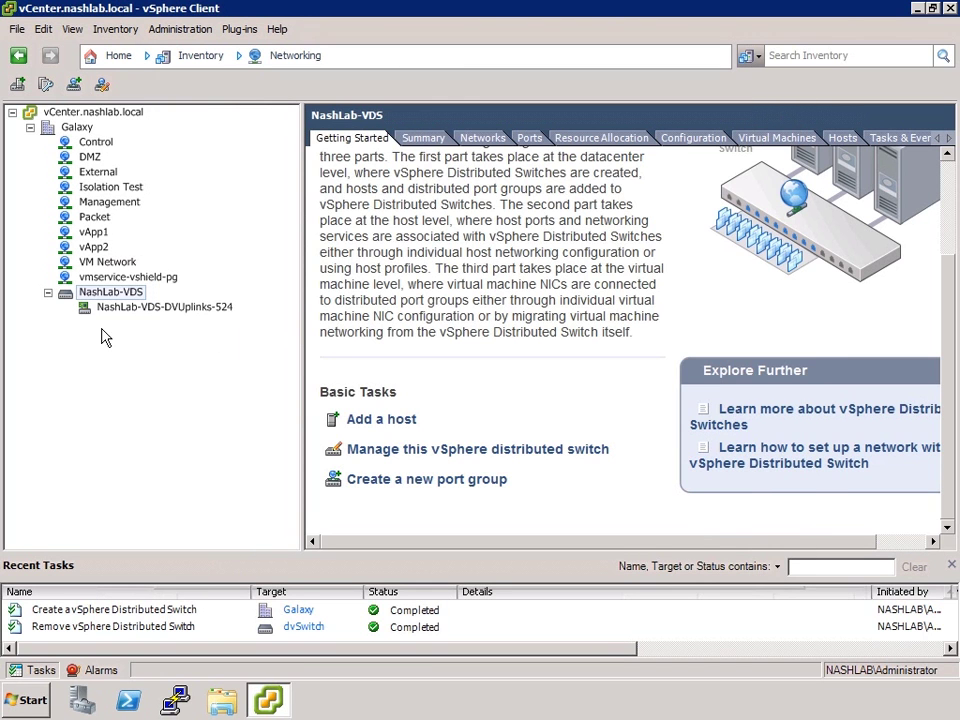
# Create a distributed port group on NashLab-VDS with the name dvPortGroup, 128 ports and VLAN type None.
pyautogui.click(115, 306)
pyautogui.click(120, 291)
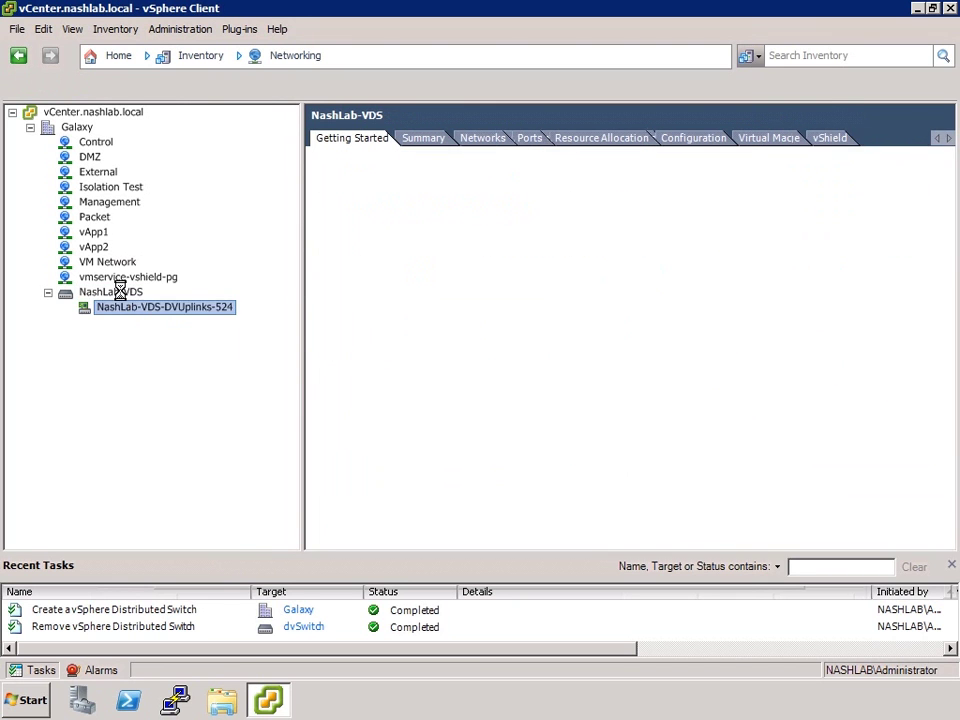
pyautogui.click(465, 490)
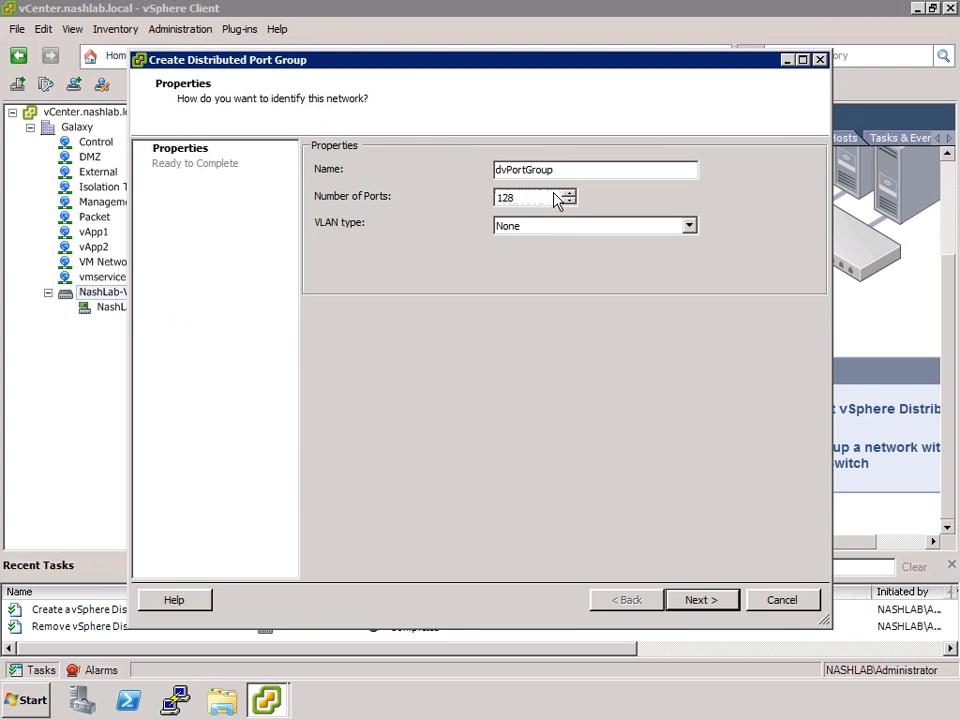
pyautogui.click(690, 600)
pyautogui.click(690, 609)
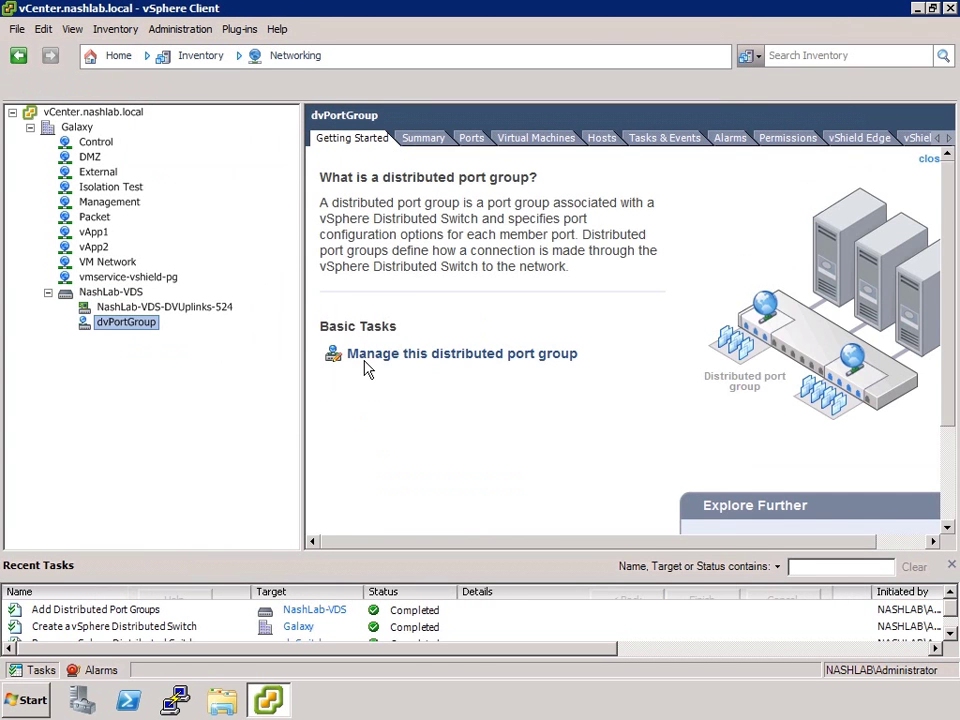
# Review the policies of dvPortGroup, try setting its NetFlow status to Enabled, and discard the change.
pyautogui.click(397, 357)
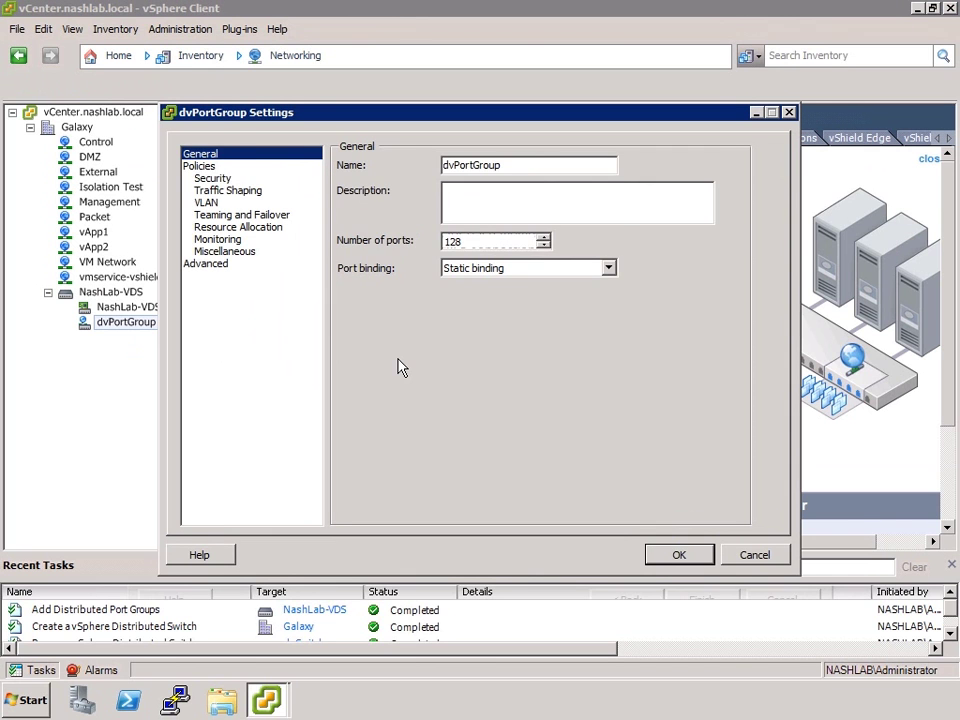
pyautogui.click(200, 166)
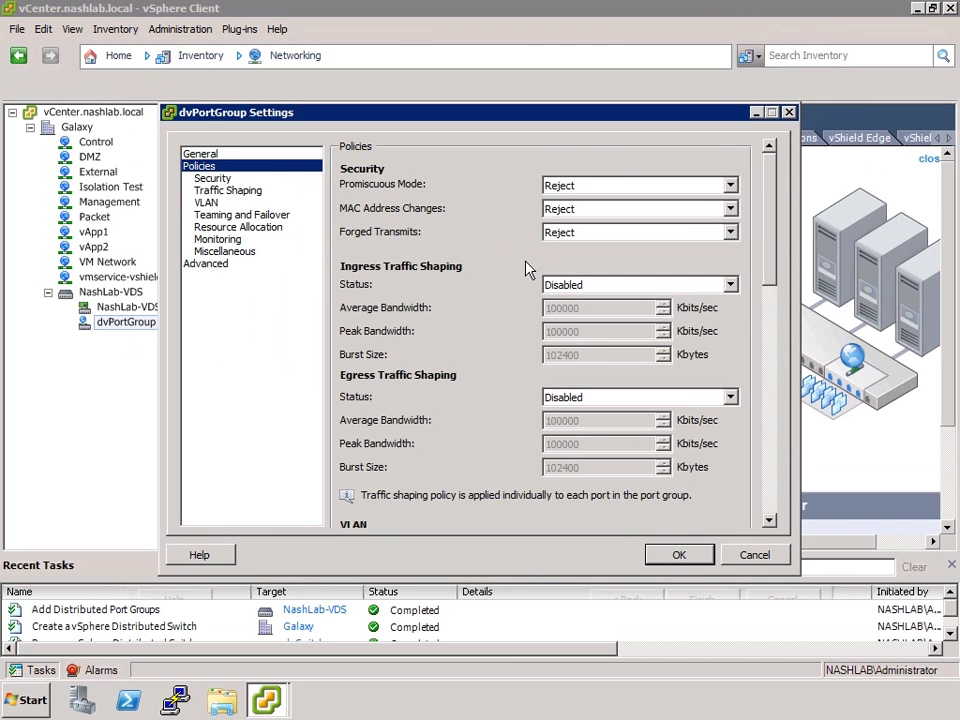
pyautogui.click(770, 400)
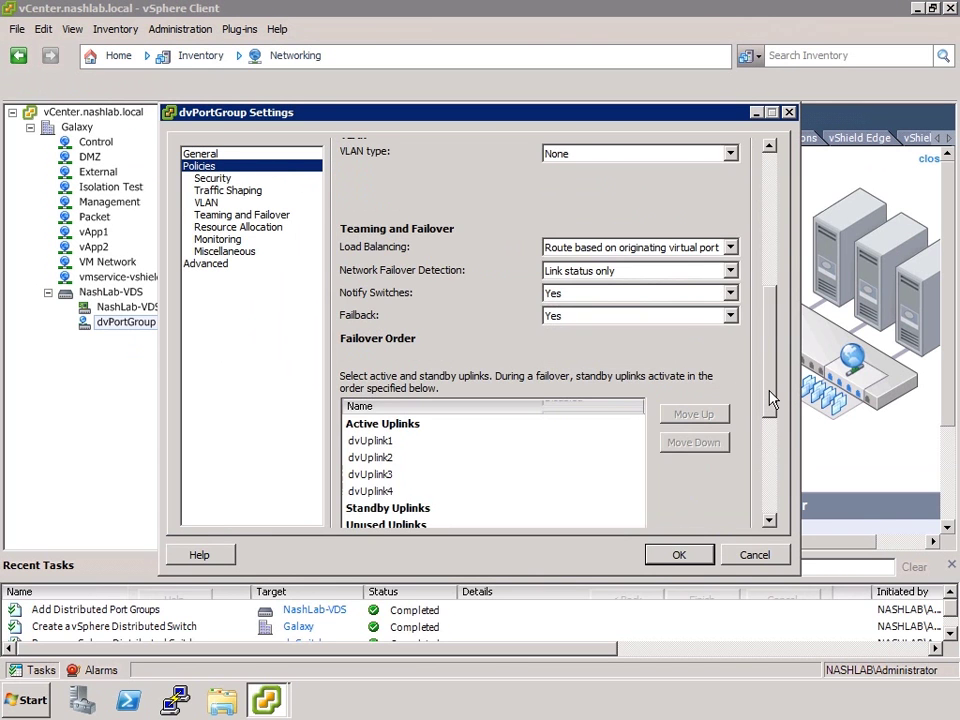
pyautogui.click(771, 463)
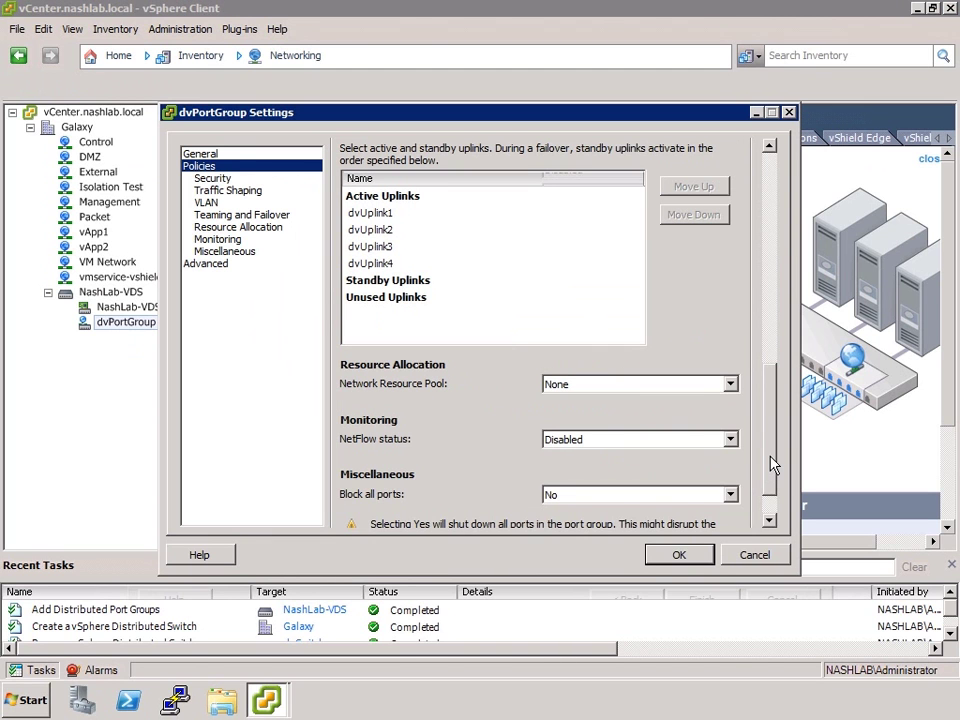
pyautogui.click(575, 440)
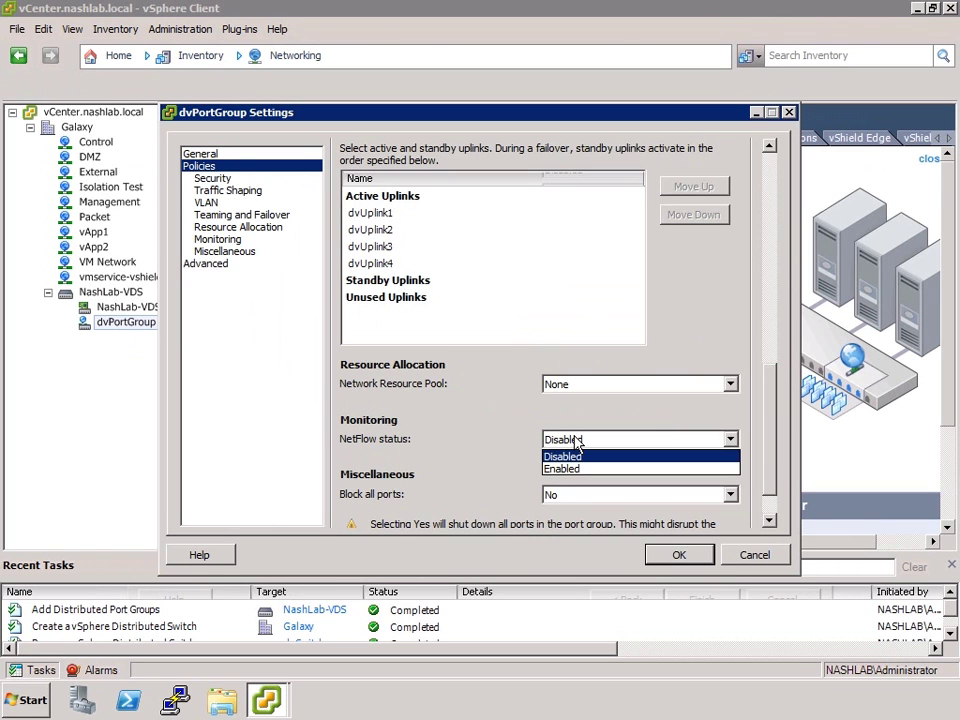
pyautogui.click(562, 468)
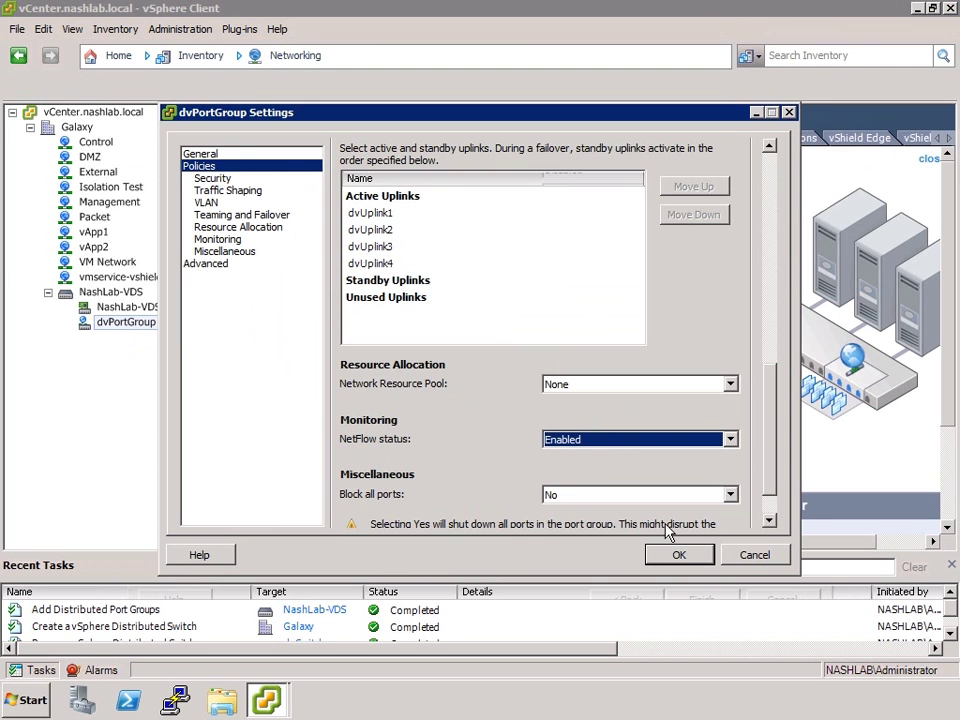
pyautogui.click(746, 555)
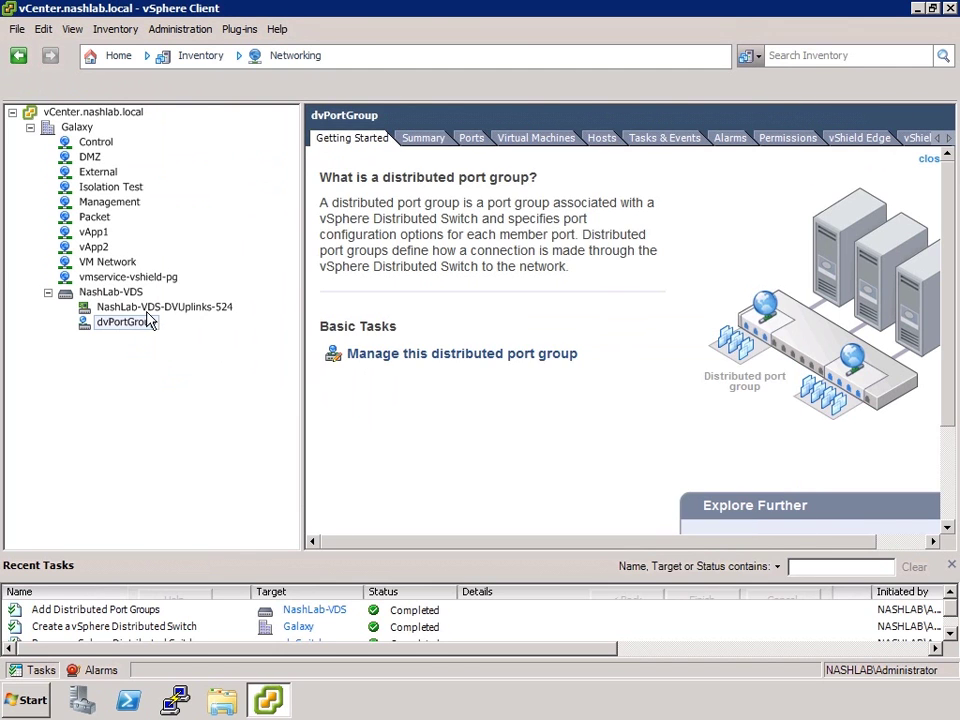
# Reopen the NashLab-VDS switch settings and bring up the port mirroring sessions, passing by the NetFlow settings.
pyautogui.click(110, 292)
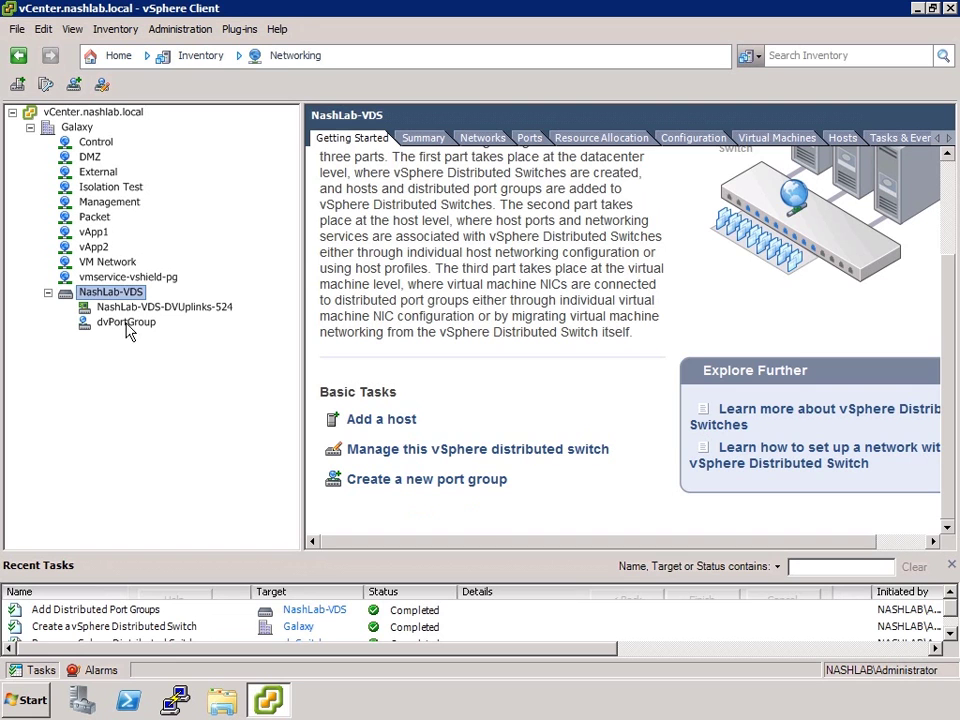
pyautogui.click(462, 452)
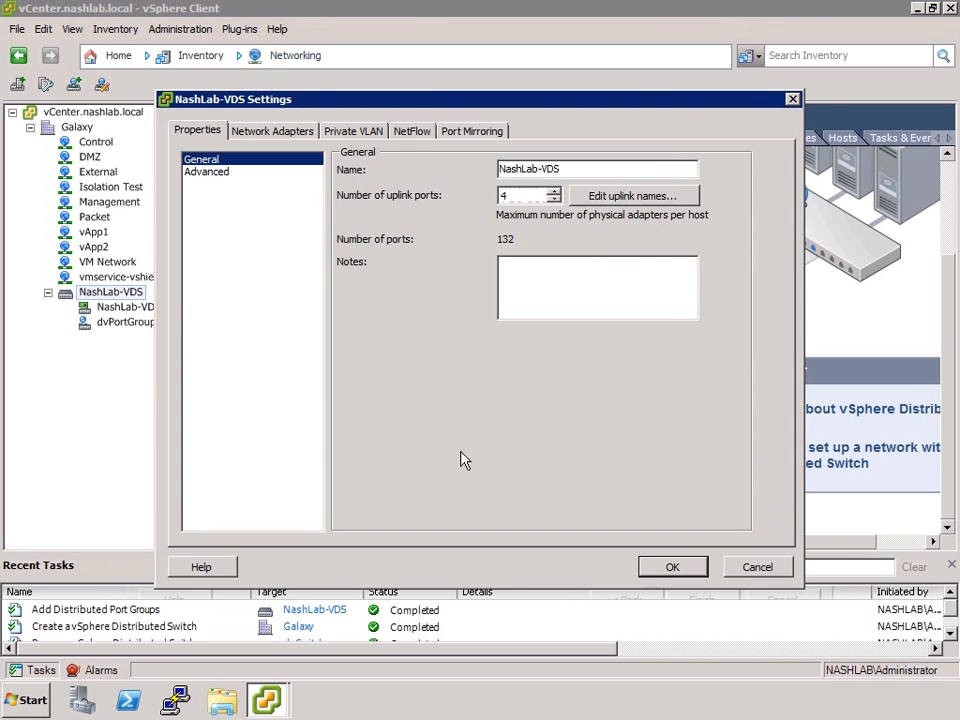
pyautogui.click(413, 132)
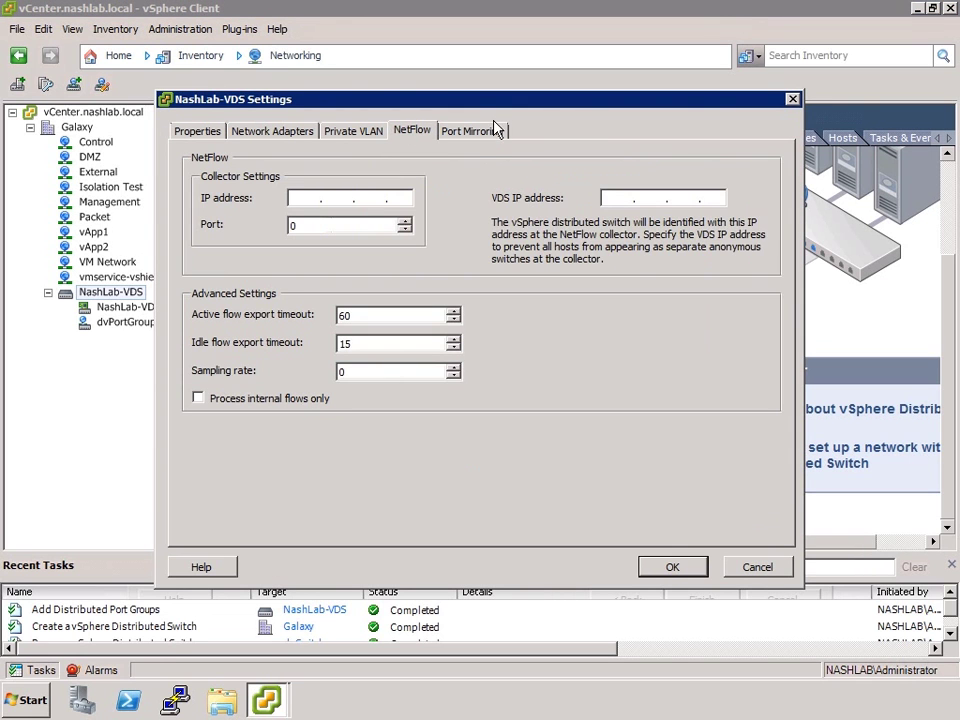
pyautogui.click(472, 131)
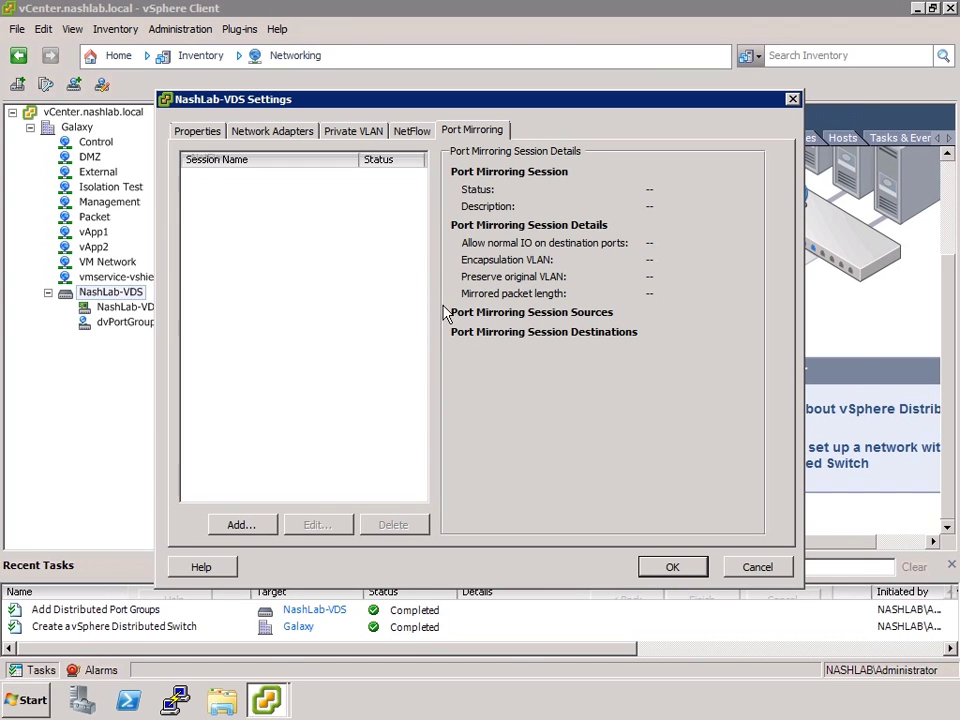
# Start a new port mirroring session named Demo SPAN and allow normal IO on its destination ports.
pyautogui.click(241, 528)
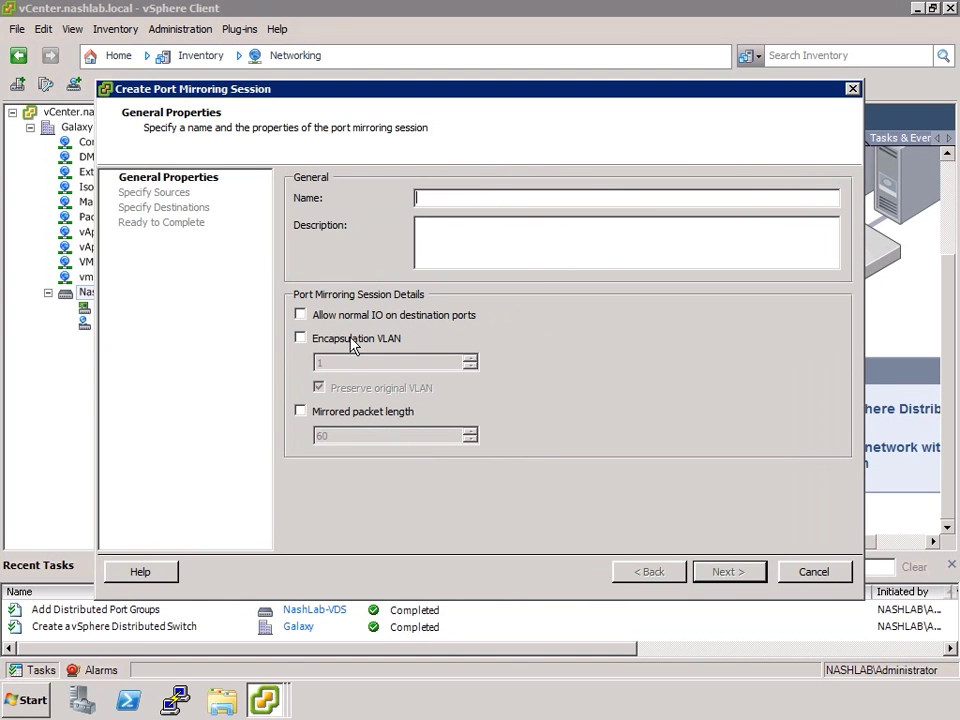
pyautogui.write('Demo SPAN')
pyautogui.click(436, 316)
pyautogui.click(436, 316)
pyautogui.click(436, 316)
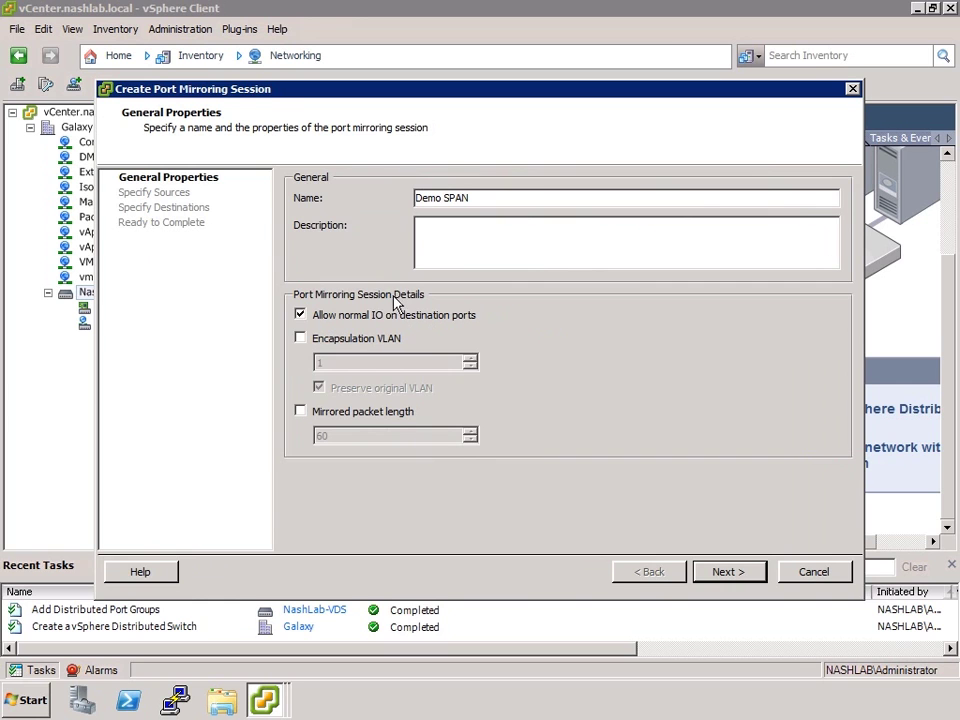
# Try the encapsulation VLAN and mirrored packet length options for the session, and turn both off again.
pyautogui.click(338, 342)
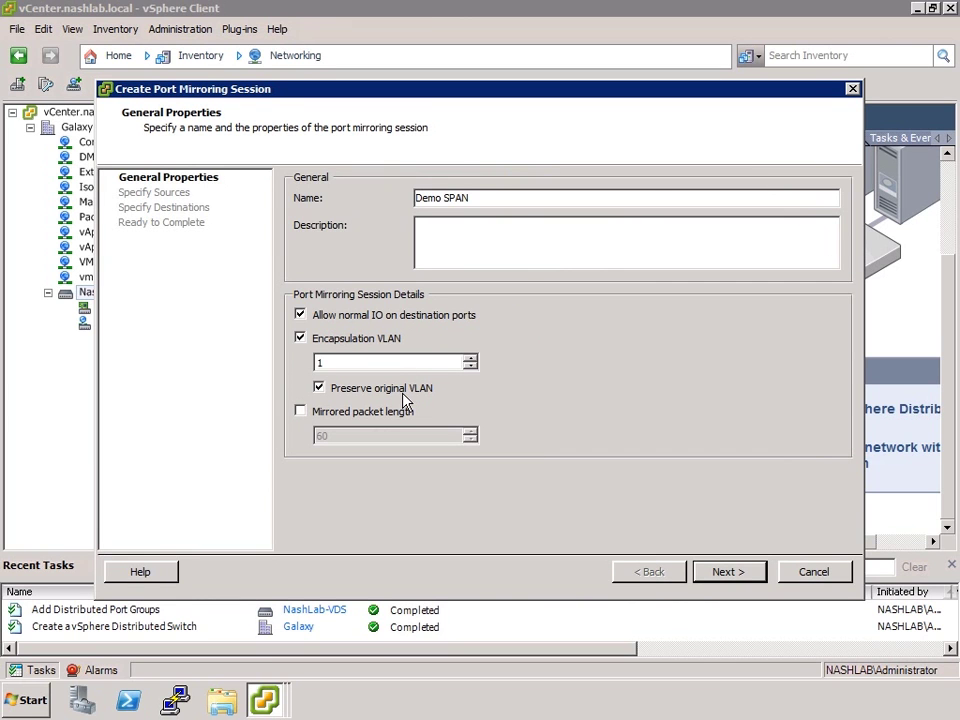
pyautogui.click(364, 342)
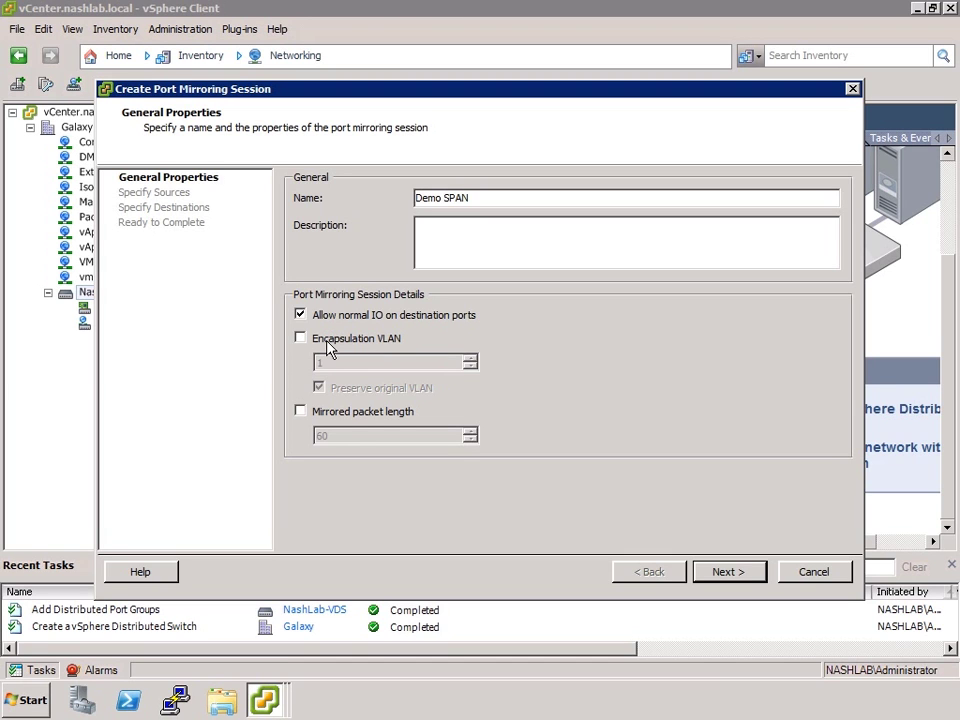
pyautogui.click(347, 414)
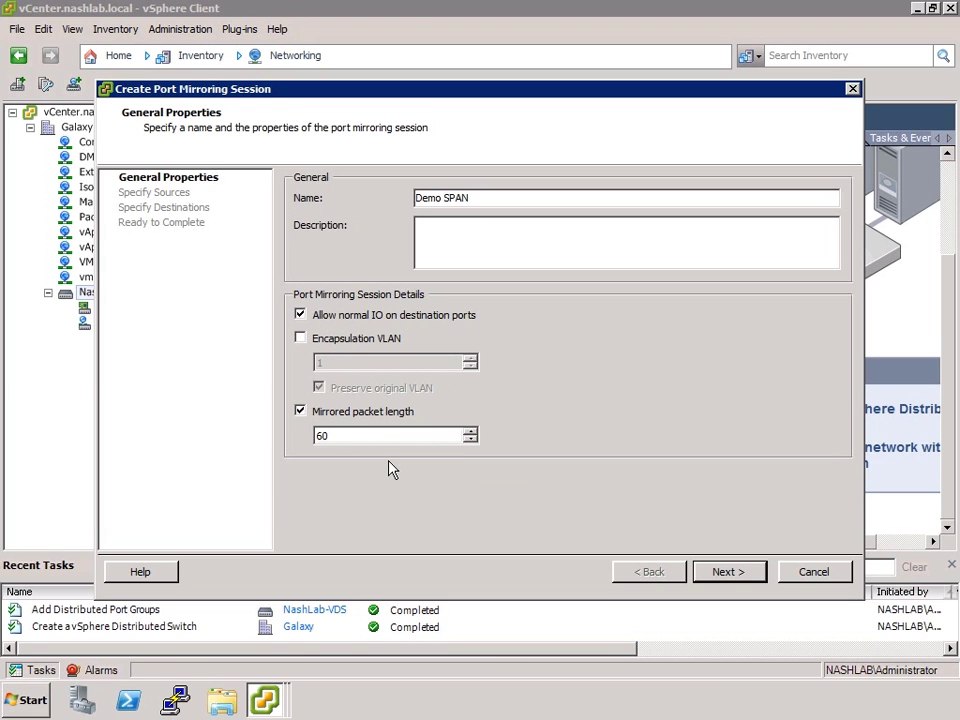
pyautogui.moveTo(339, 437); pyautogui.dragTo(284, 437)
pyautogui.click(337, 415)
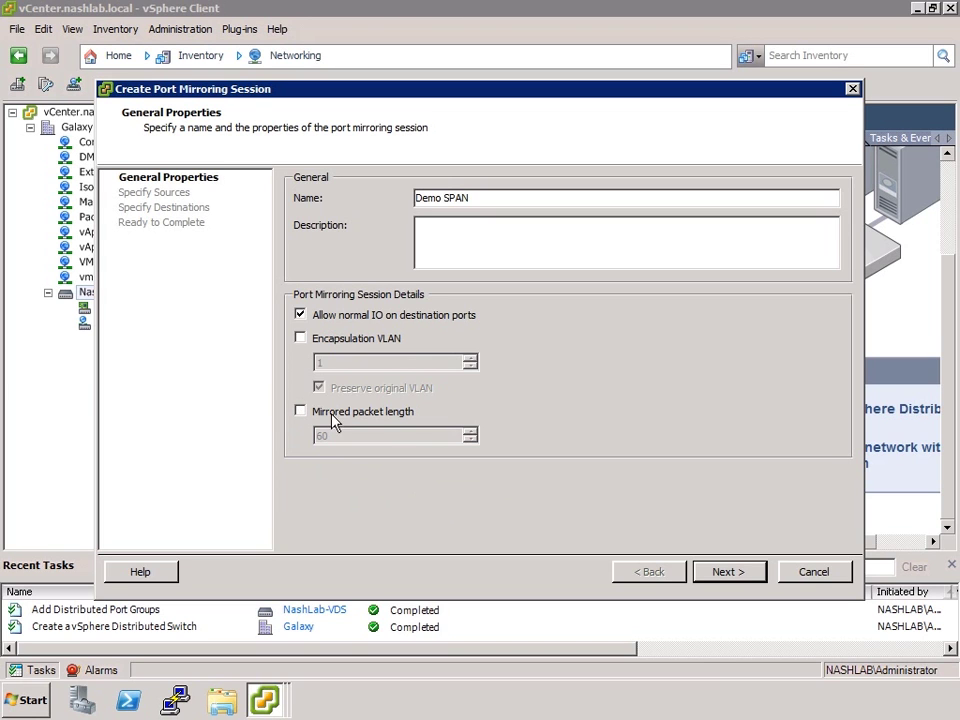
# Add port ID 100 as the mirroring source with traffic direction Ingress/Egress and proceed to the destinations.
pyautogui.click(710, 571)
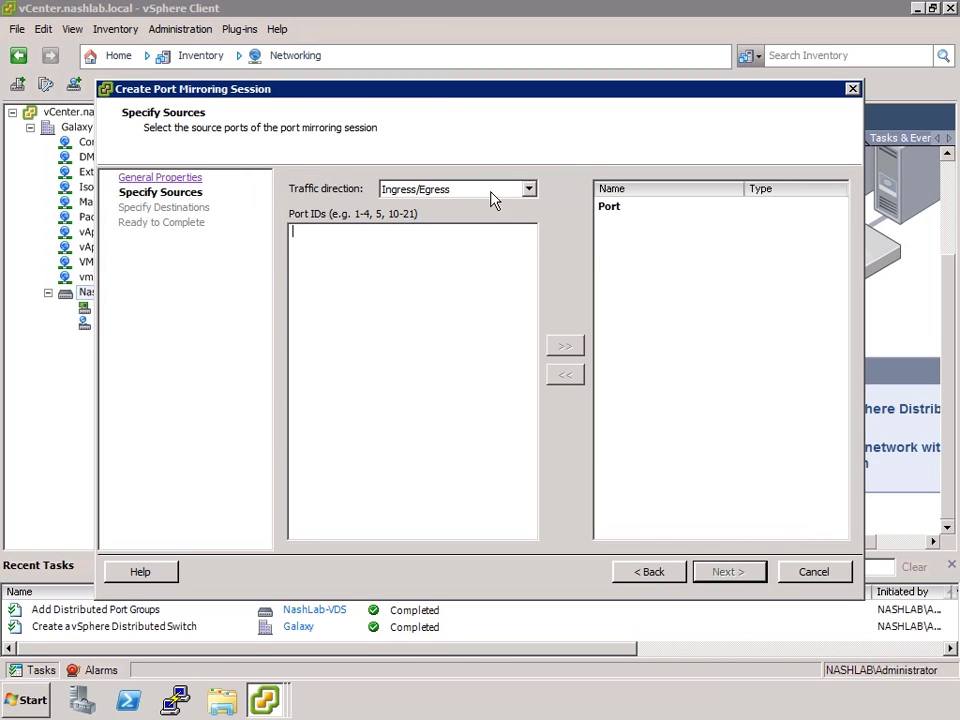
pyautogui.click(527, 189)
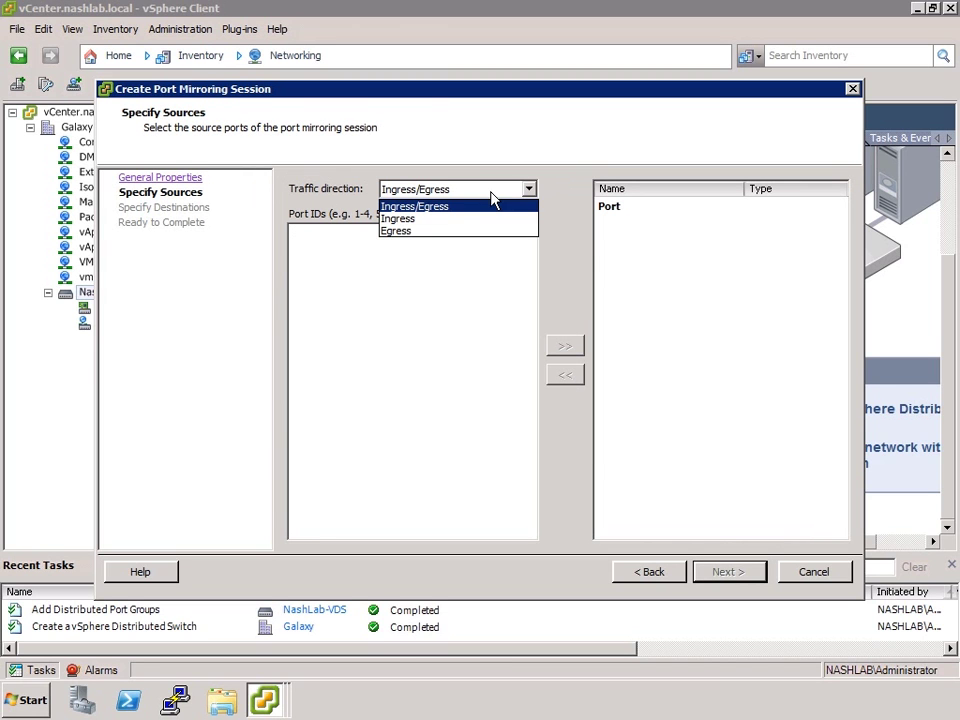
pyautogui.click(412, 209)
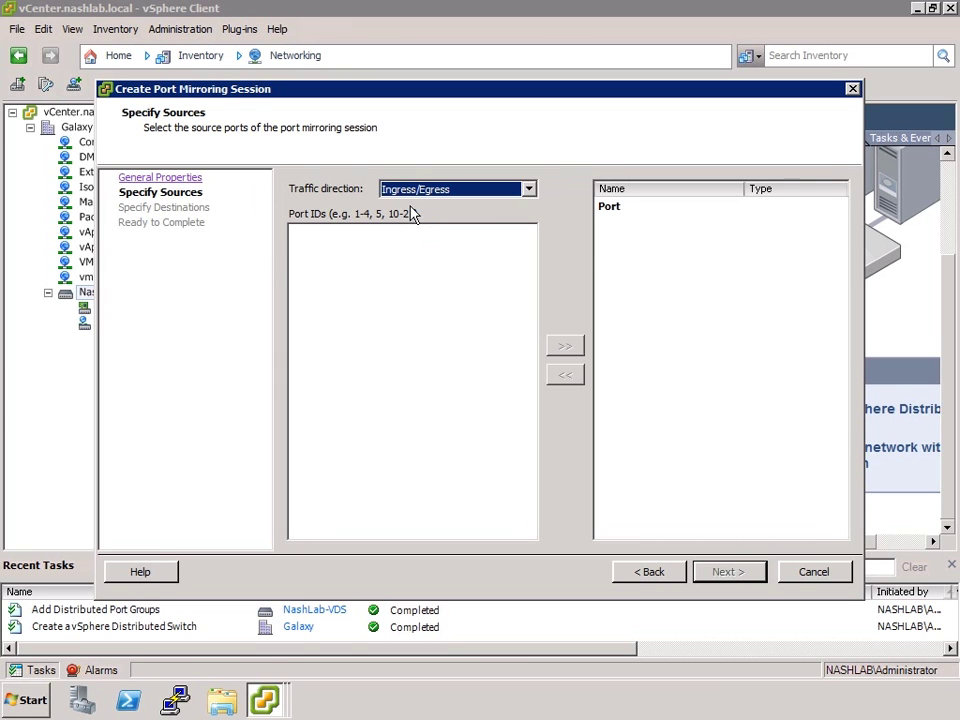
pyautogui.click(387, 252)
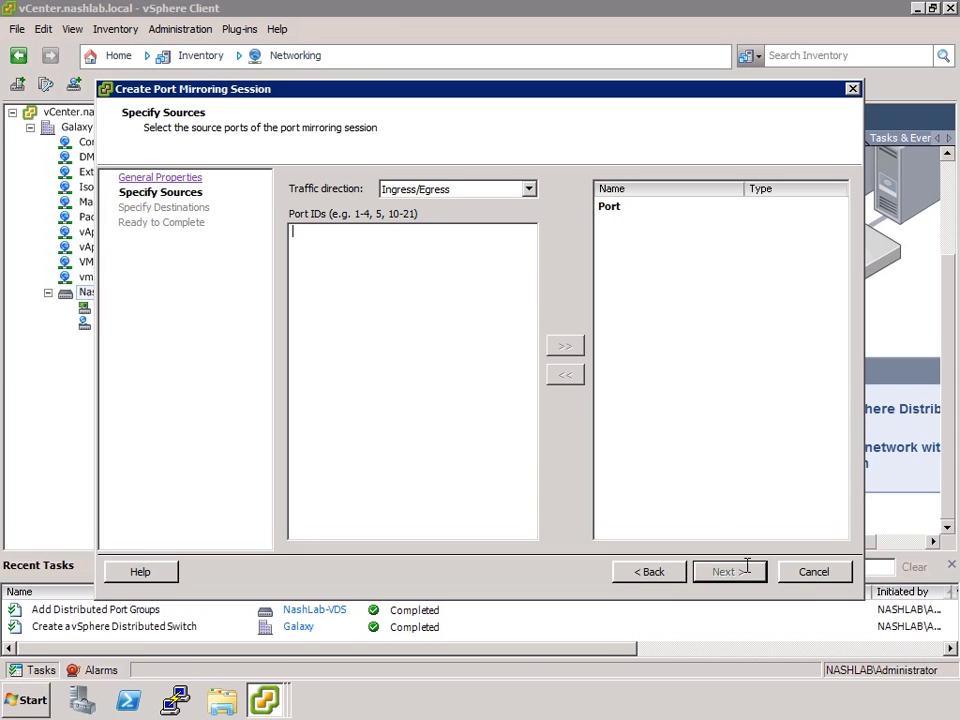
pyautogui.write('100')
pyautogui.click(565, 346)
pyautogui.click(725, 572)
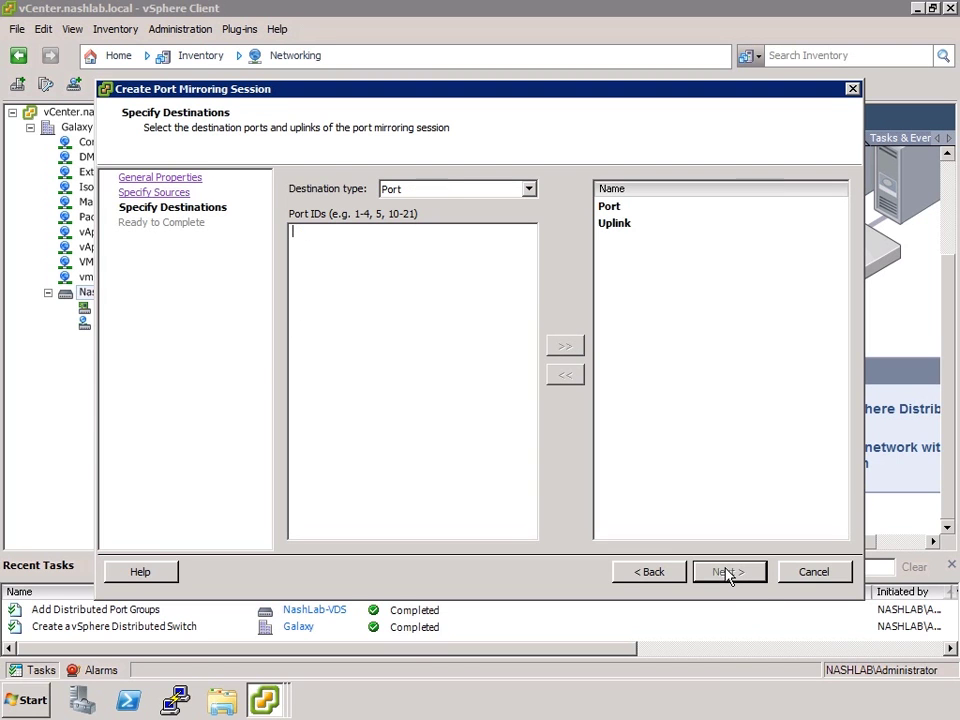
# Set the mirroring destination type to Uplink and add dvUplink4 as the session's destination.
pyautogui.click(449, 190)
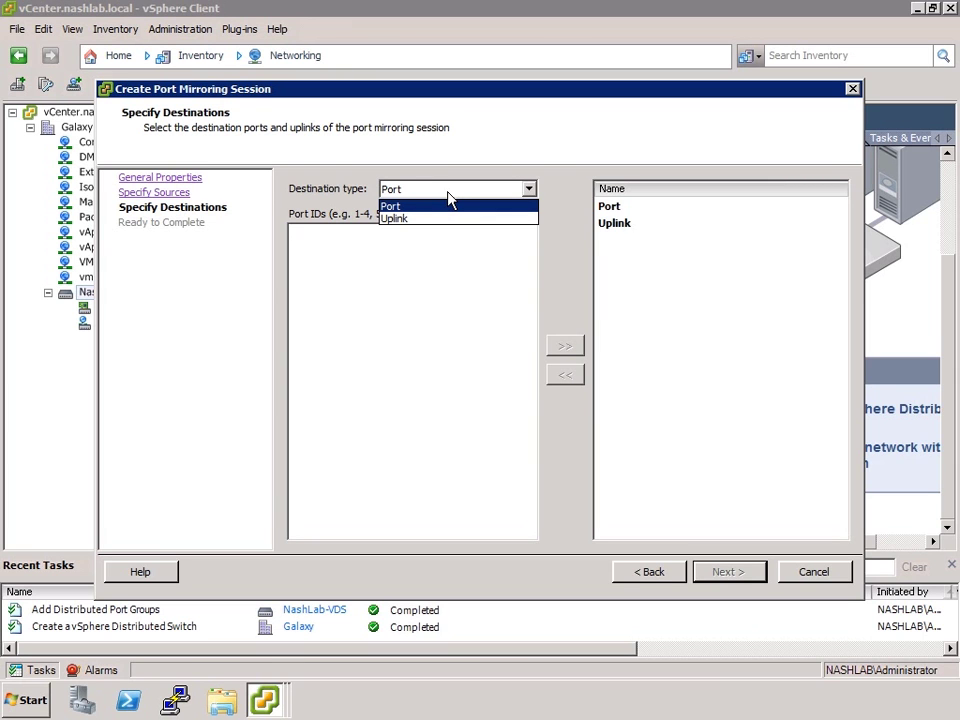
pyautogui.click(318, 263)
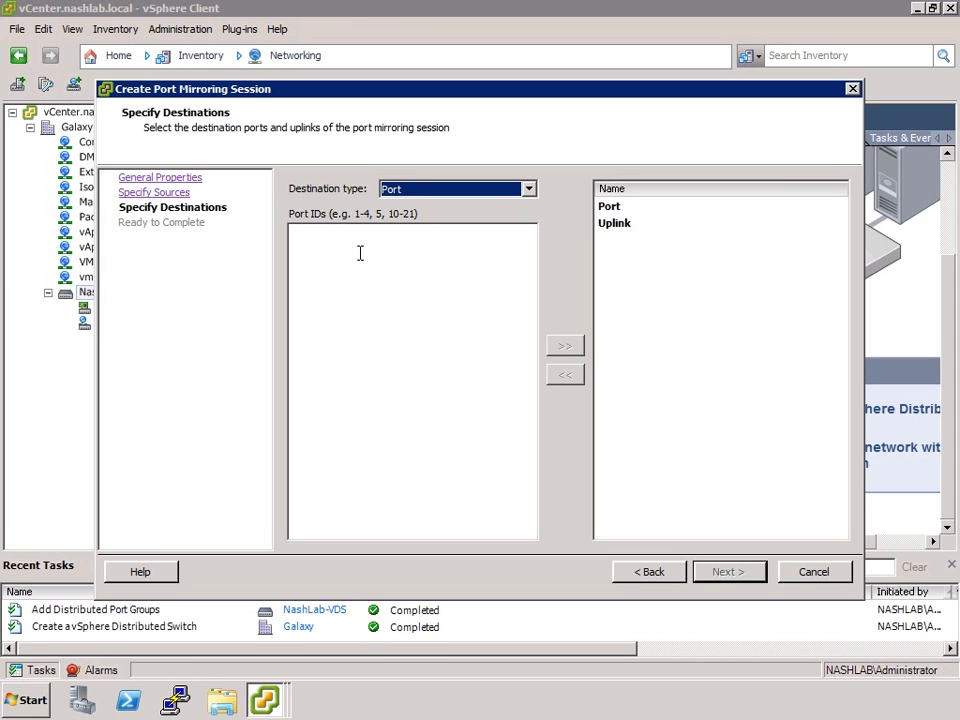
pyautogui.click(420, 189)
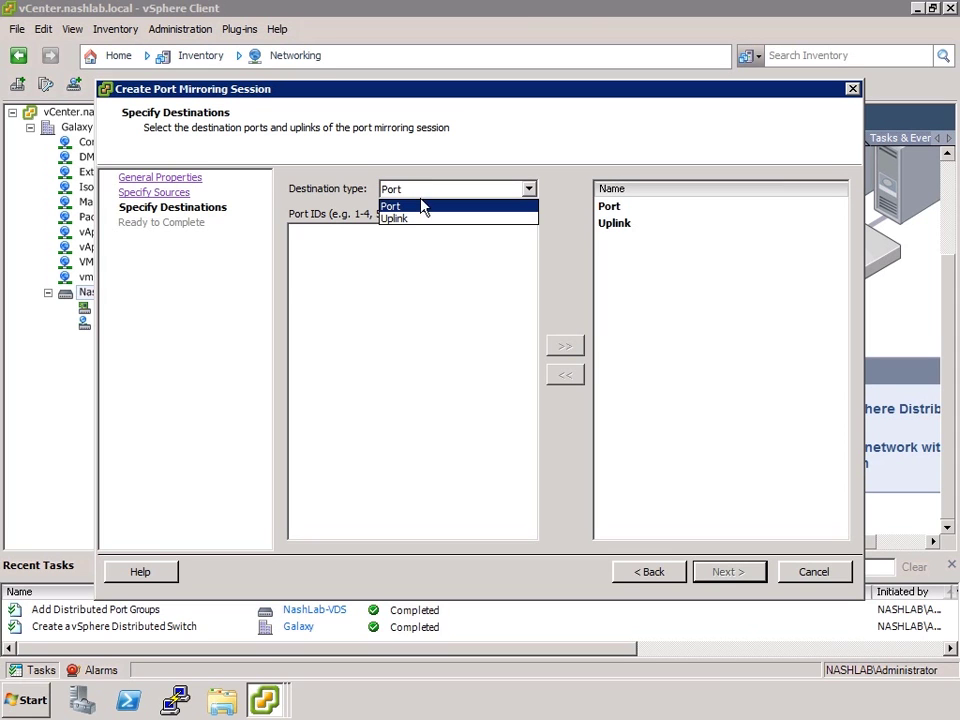
pyautogui.click(424, 219)
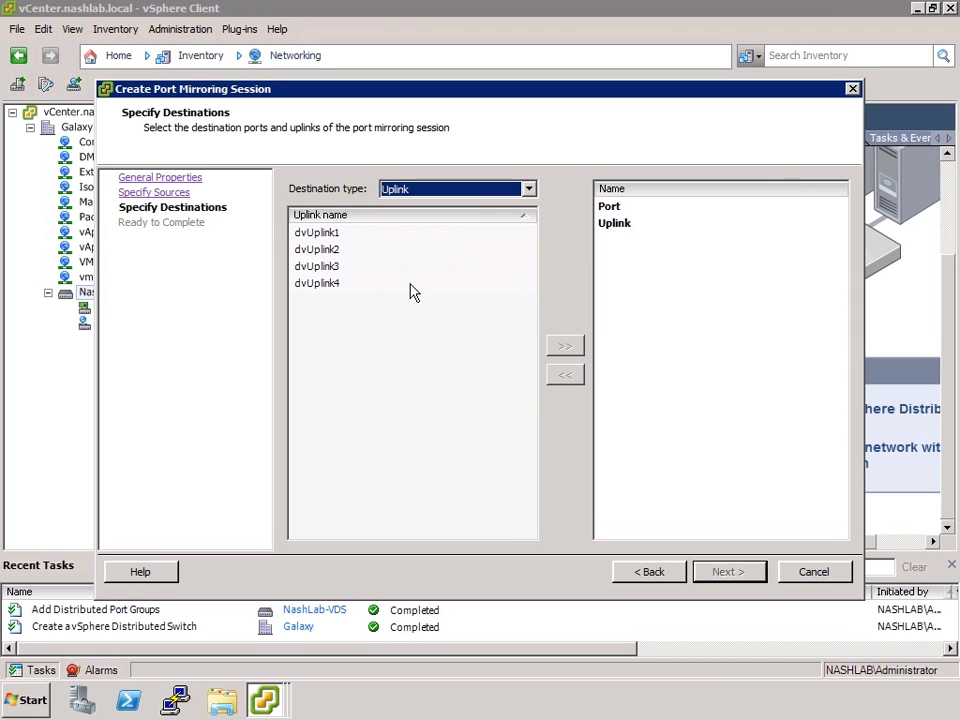
pyautogui.click(325, 284)
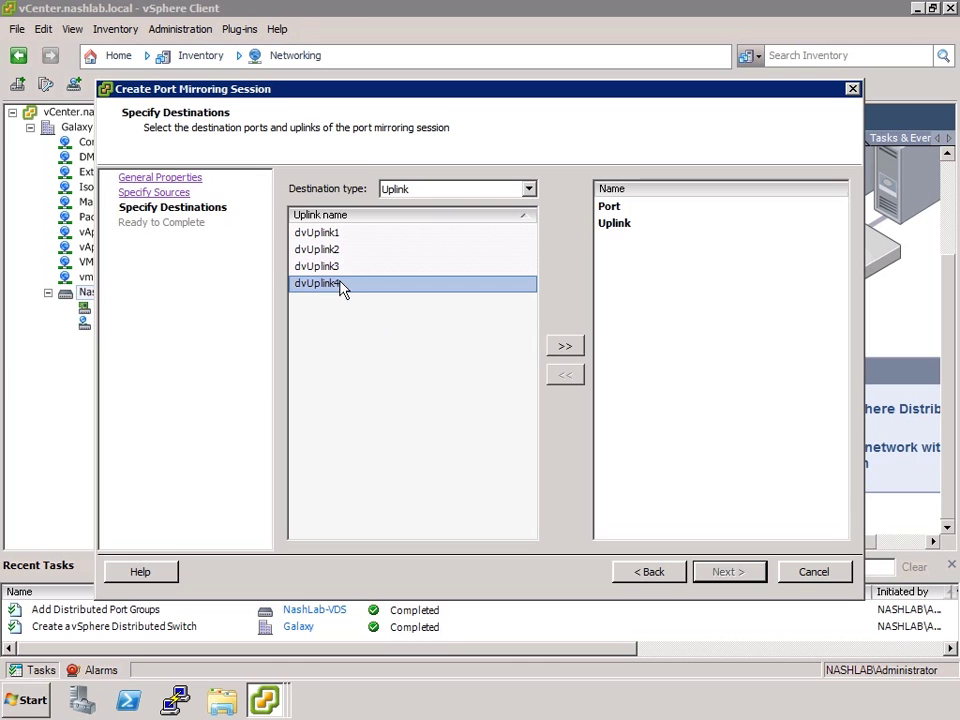
pyautogui.click(555, 349)
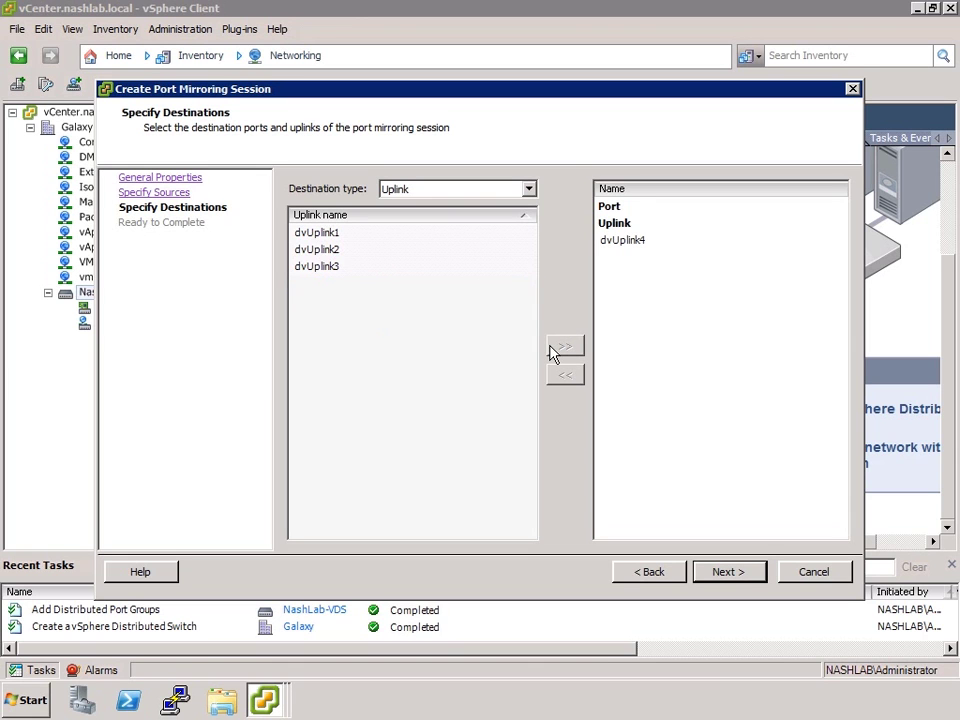
pyautogui.click(400, 190)
pyautogui.click(400, 205)
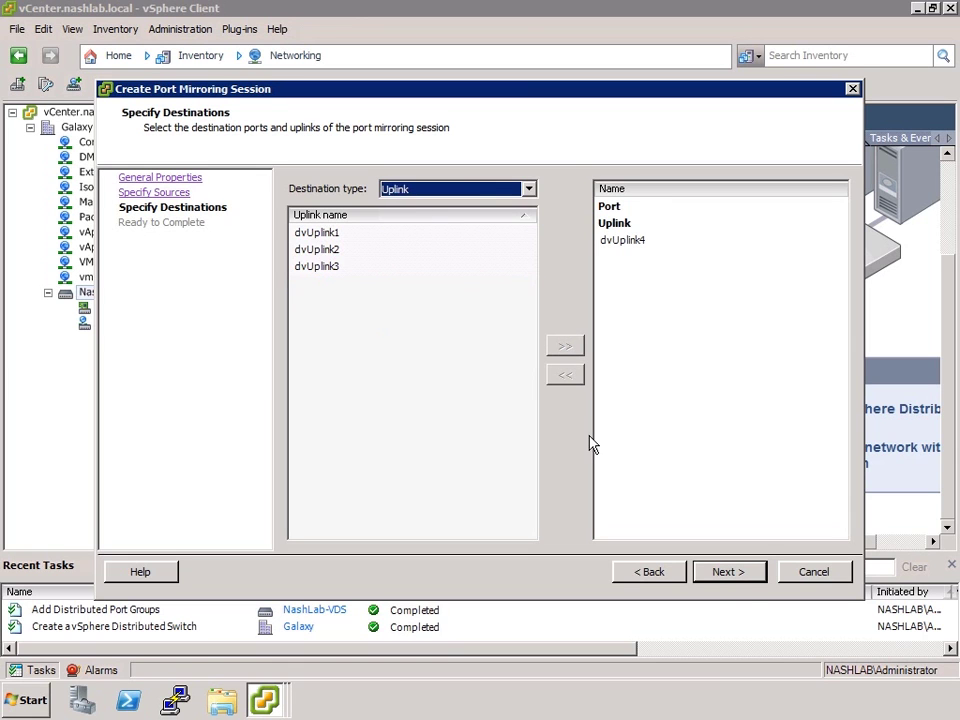
# Finish the Demo SPAN session without enabling it, and apply the NashLab-VDS settings.
pyautogui.click(724, 572)
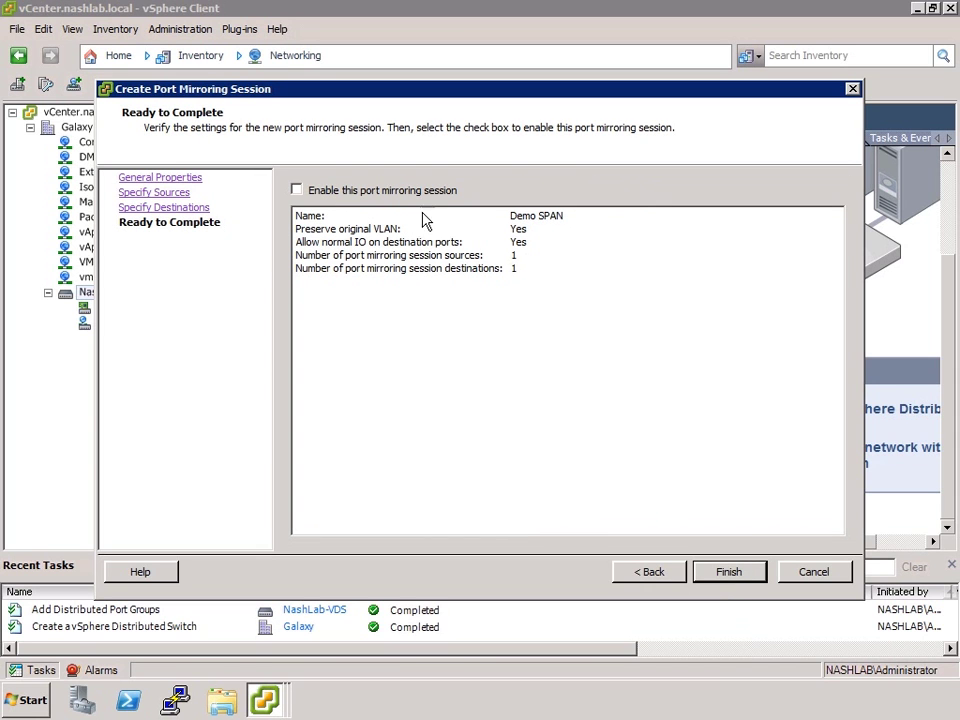
pyautogui.click(728, 576)
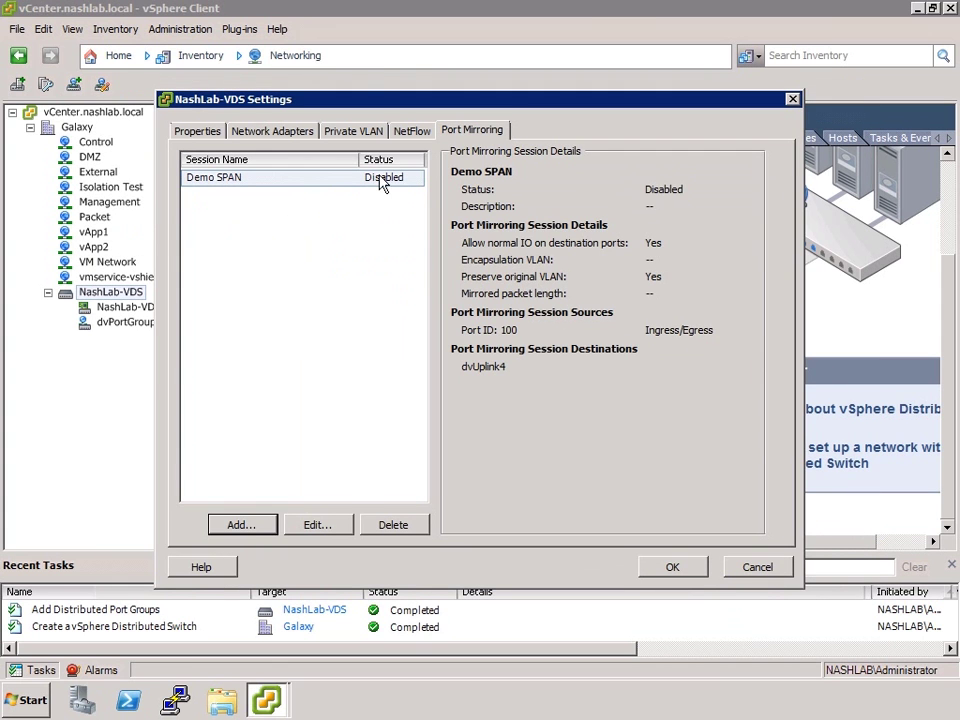
pyautogui.click(666, 566)
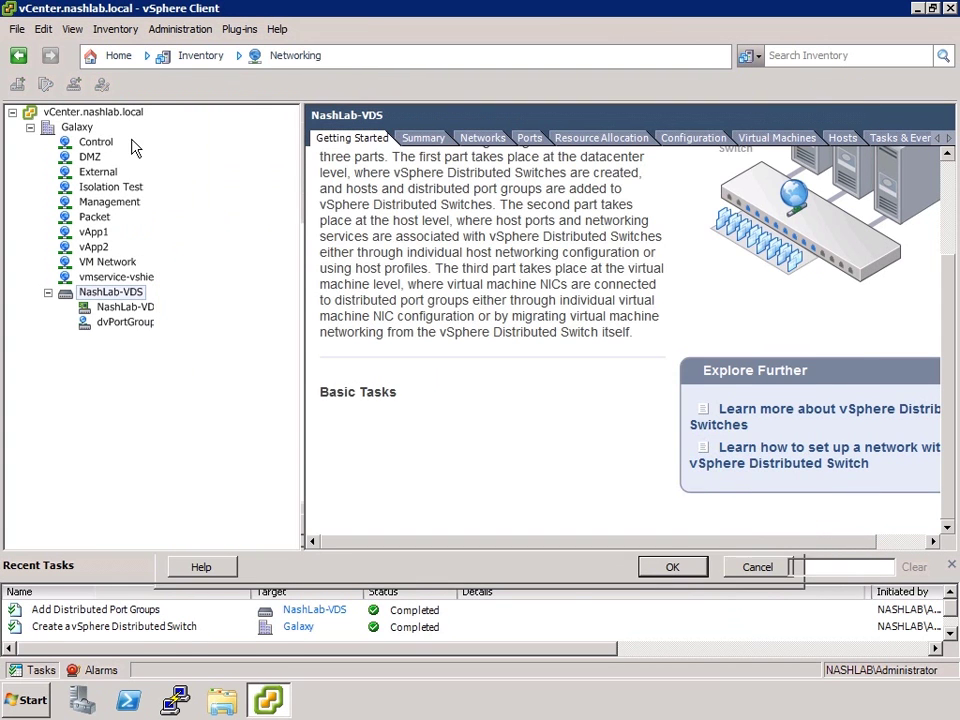
# Examine the virtual machines and the ports of NashLab-VDS, including the port filter criteria and the port group assignments.
pyautogui.click(773, 140)
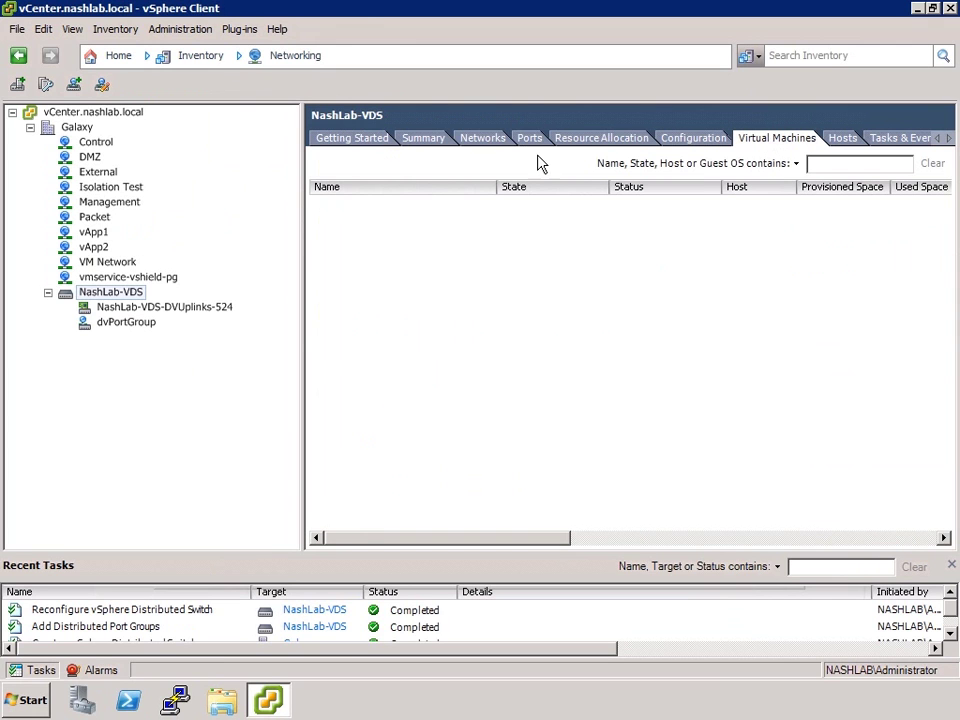
pyautogui.click(655, 540)
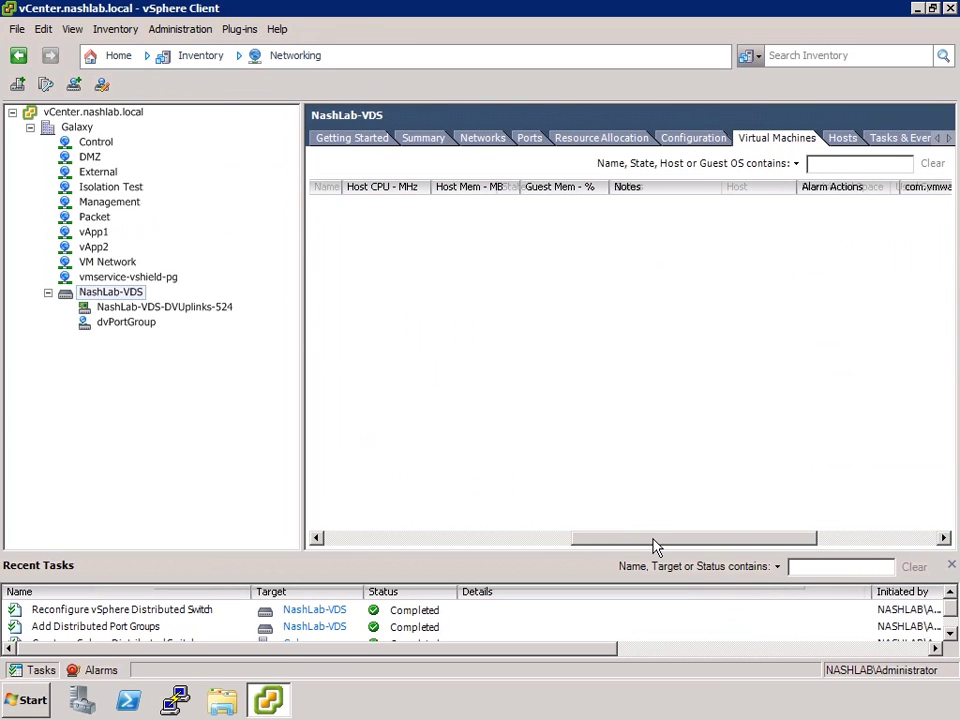
pyautogui.moveTo(655, 546); pyautogui.dragTo(444, 557)
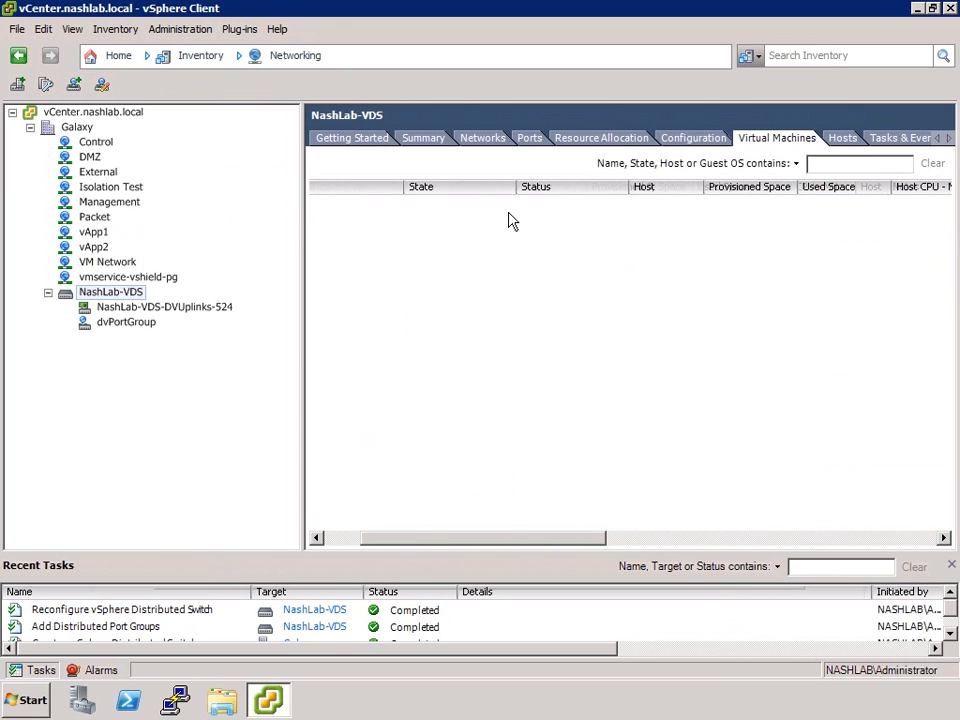
pyautogui.click(530, 142)
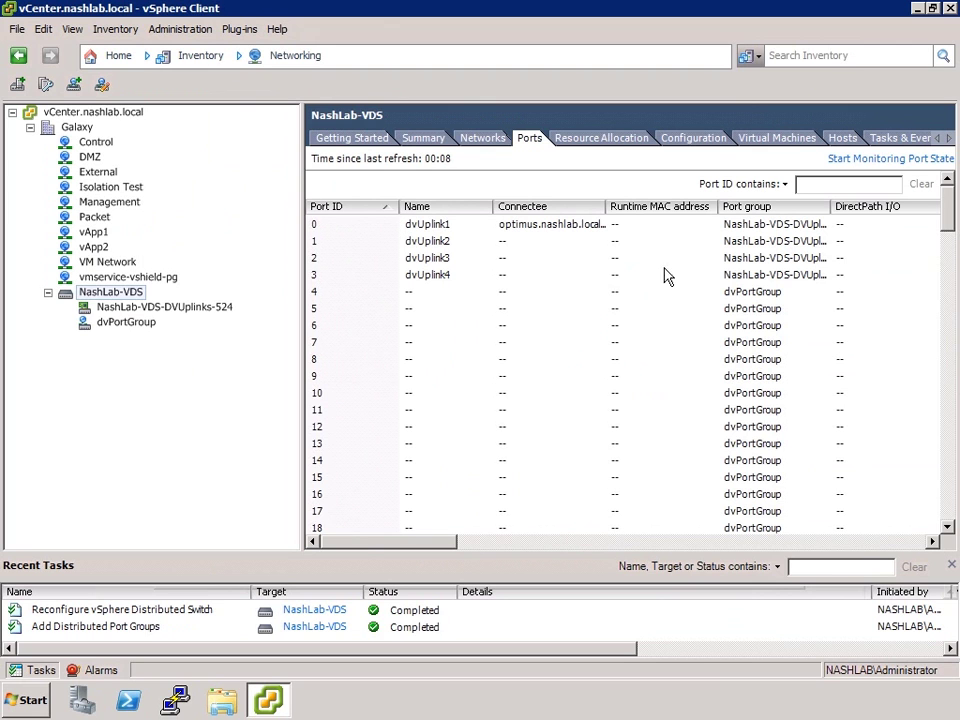
pyautogui.click(827, 185)
pyautogui.click(786, 185)
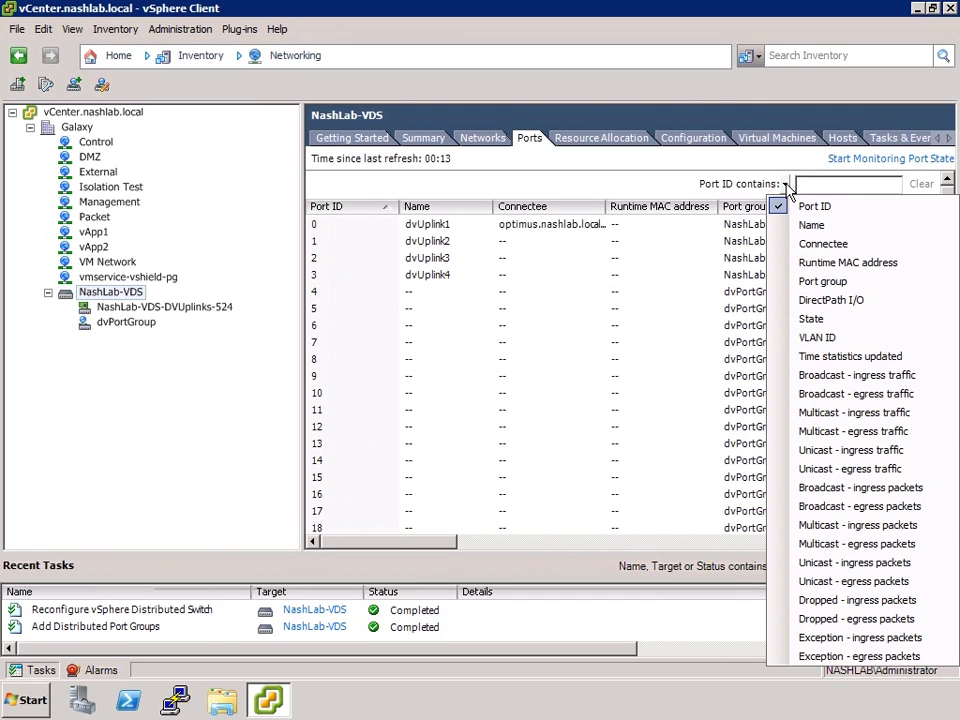
pyautogui.click(738, 188)
pyautogui.click(313, 360)
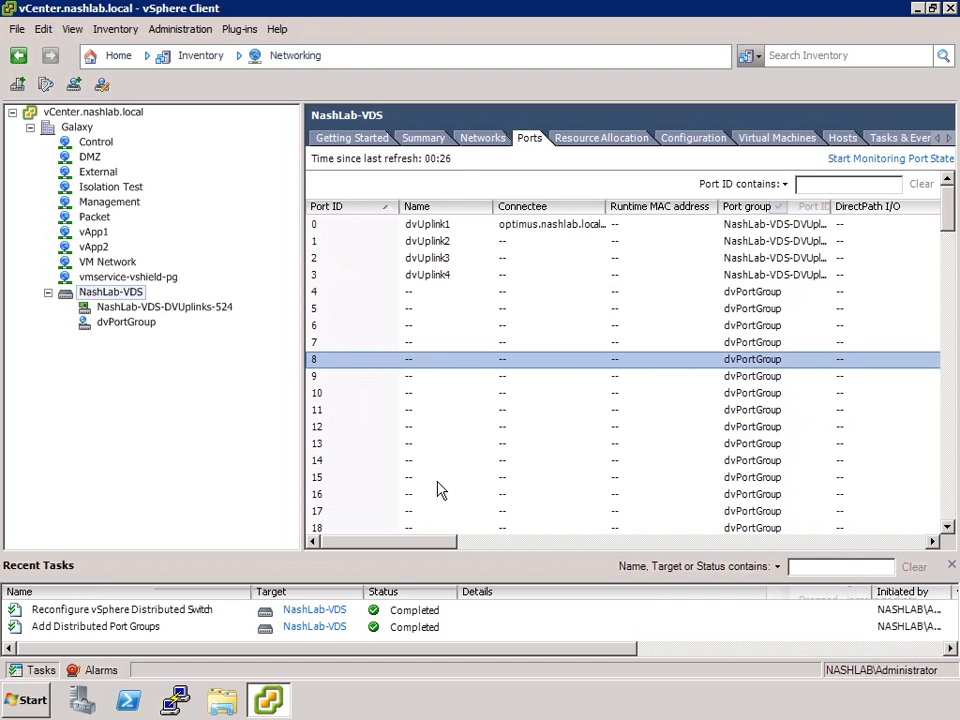
pyautogui.click(321, 511)
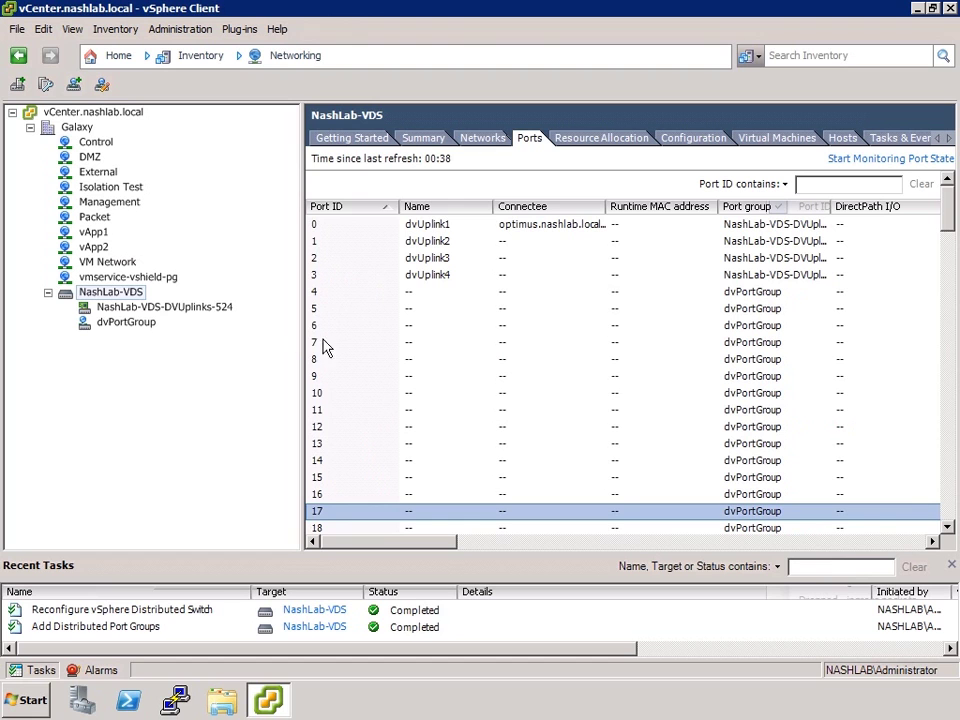
pyautogui.click(244, 422)
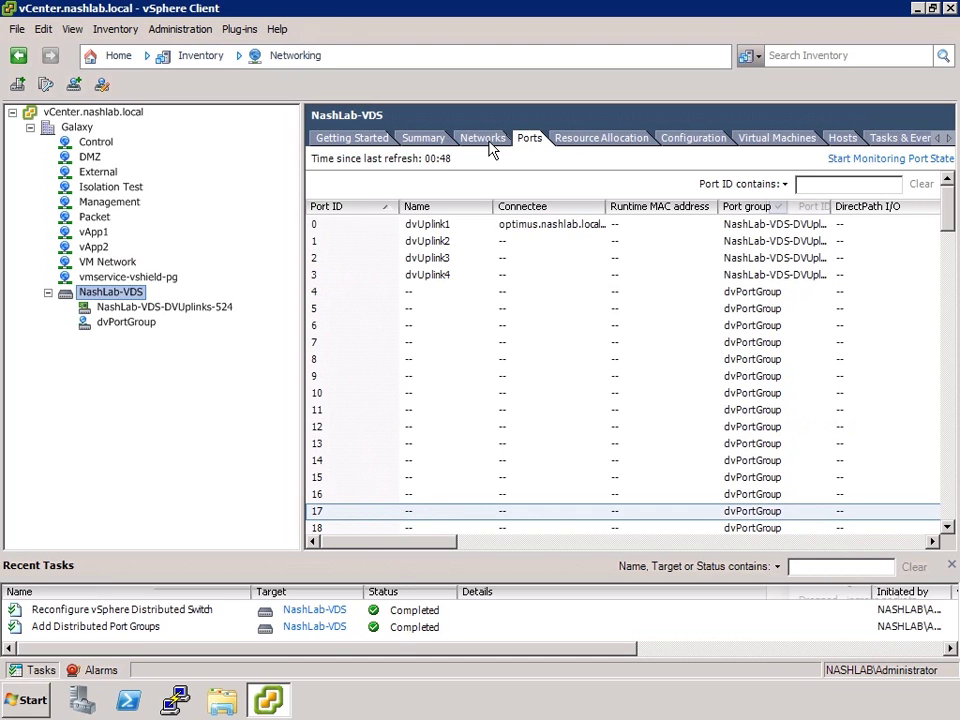
# Start a new distributed port group on NashLab-VDS named VM Network, with VLAN type VLAN and VLAN ID 5.
pyautogui.rightClick(106, 292)
pyautogui.click(178, 336)
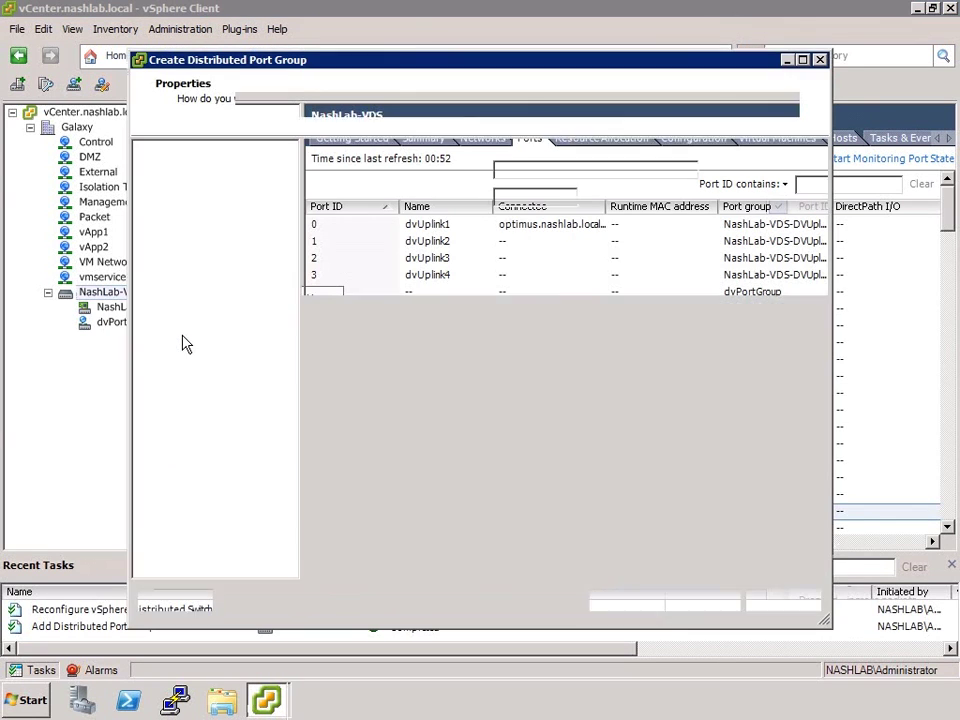
pyautogui.doubleClick(578, 171)
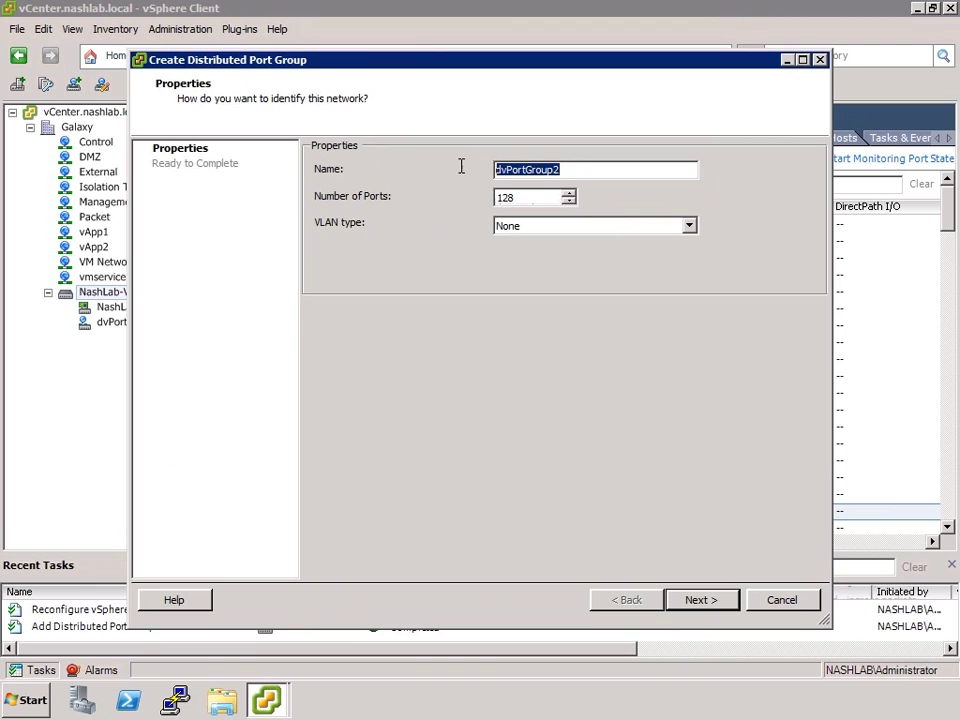
pyautogui.write('VM Network')
pyautogui.click(497, 197)
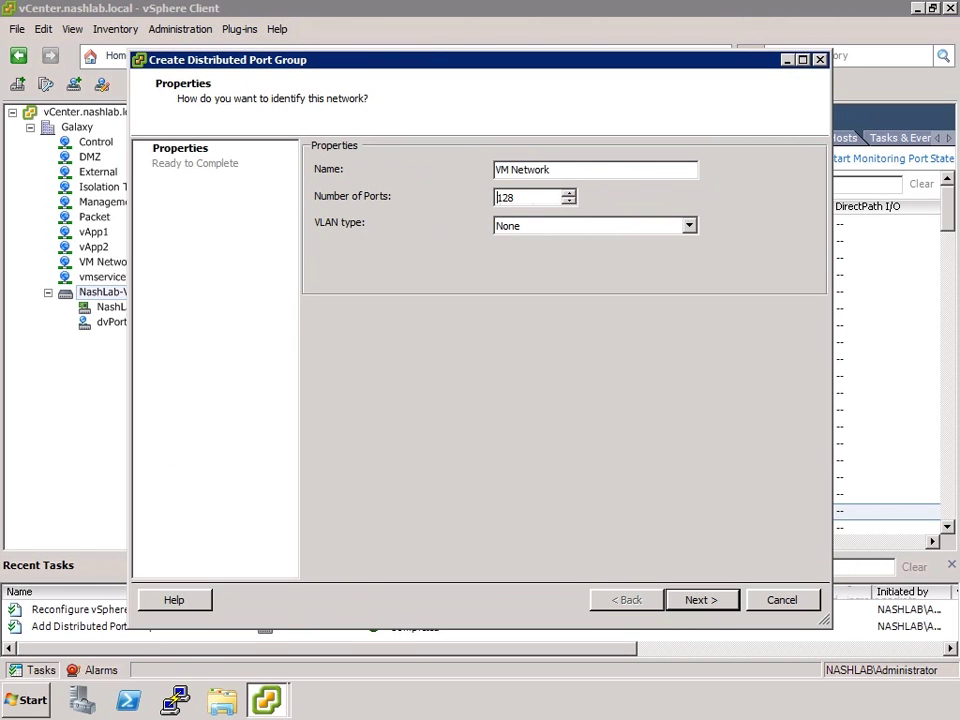
pyautogui.click(620, 226)
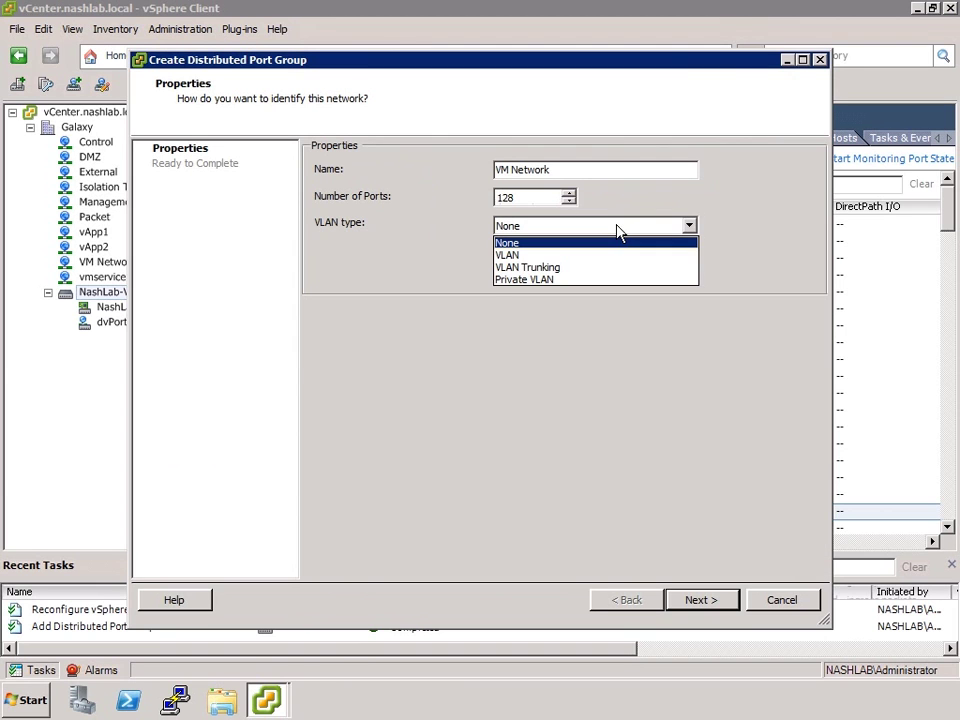
pyautogui.click(515, 256)
pyautogui.doubleClick(518, 266)
pyautogui.write('5')
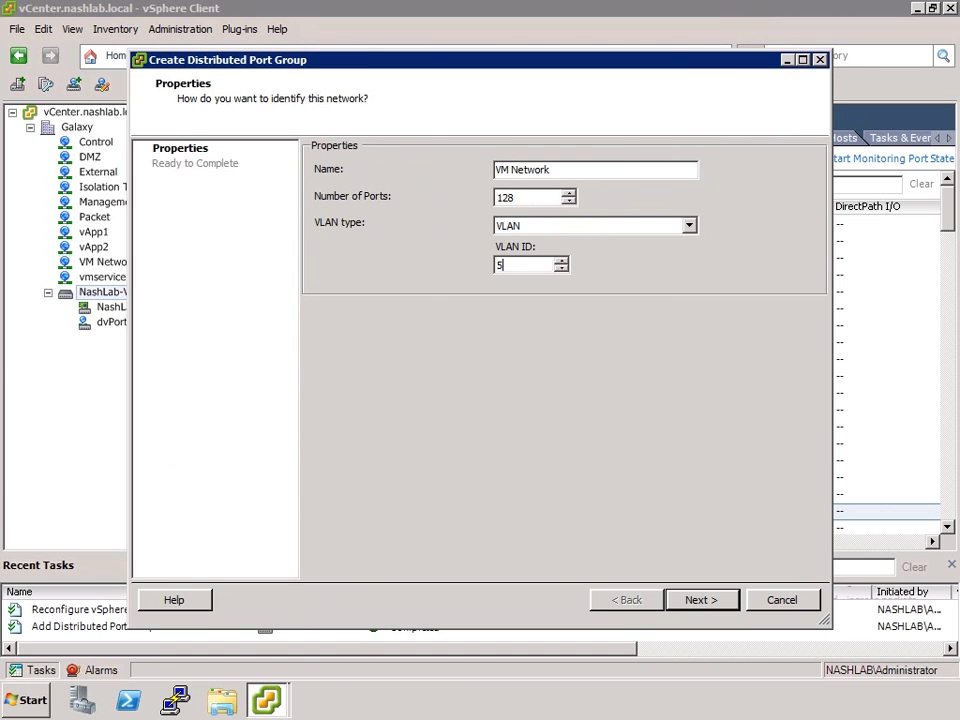
# Try the VLAN Trunking type for the port group and set the type back to VLAN.
pyautogui.click(625, 226)
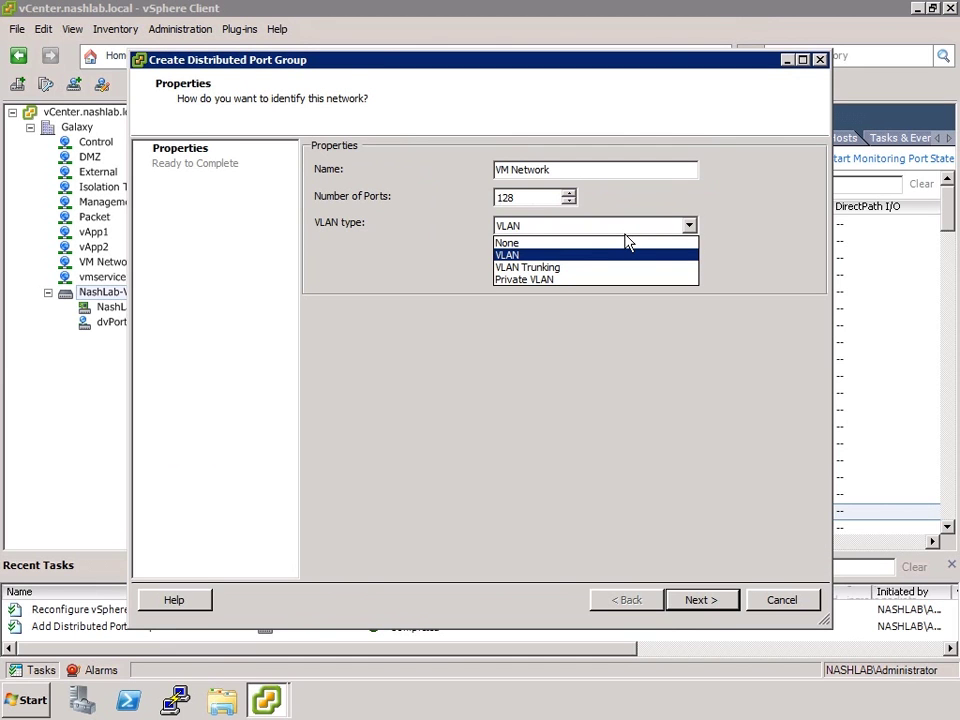
pyautogui.click(518, 268)
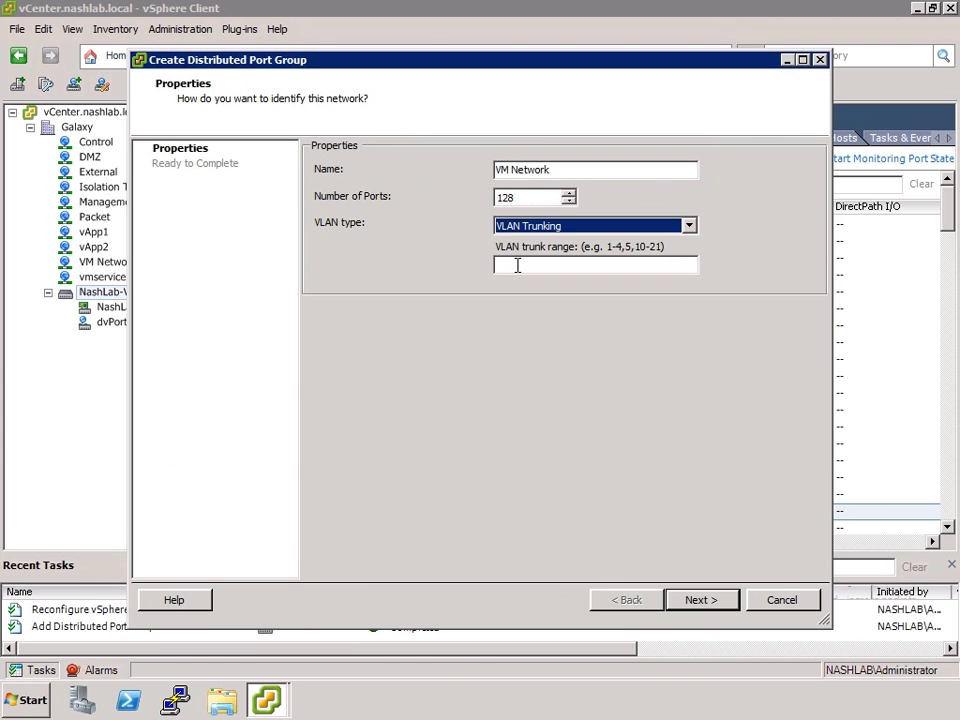
pyautogui.click(548, 228)
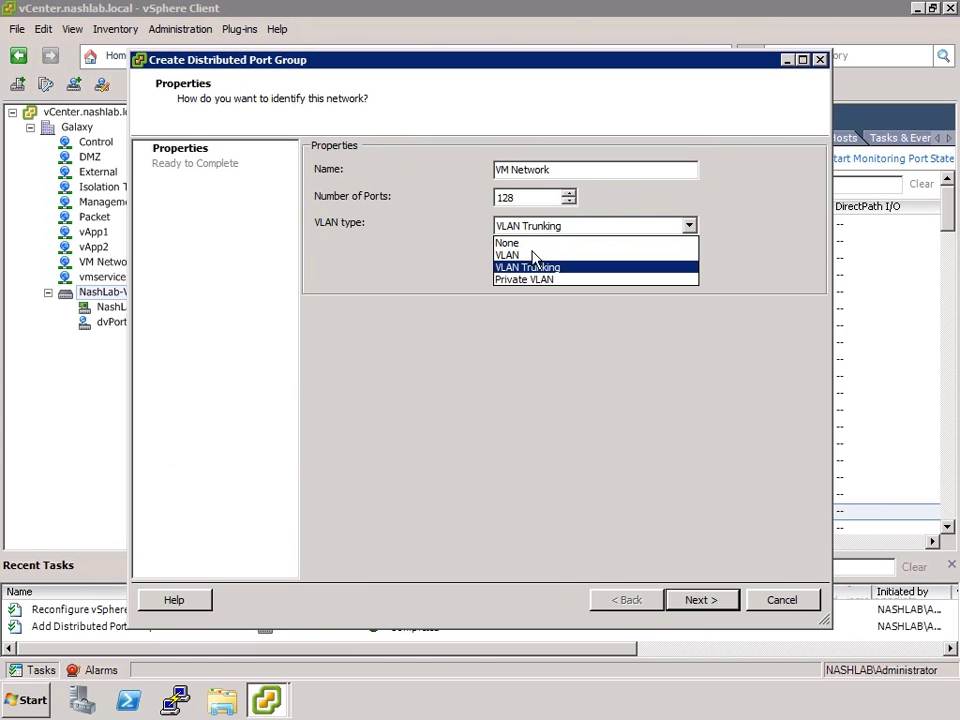
pyautogui.click(560, 254)
pyautogui.click(539, 225)
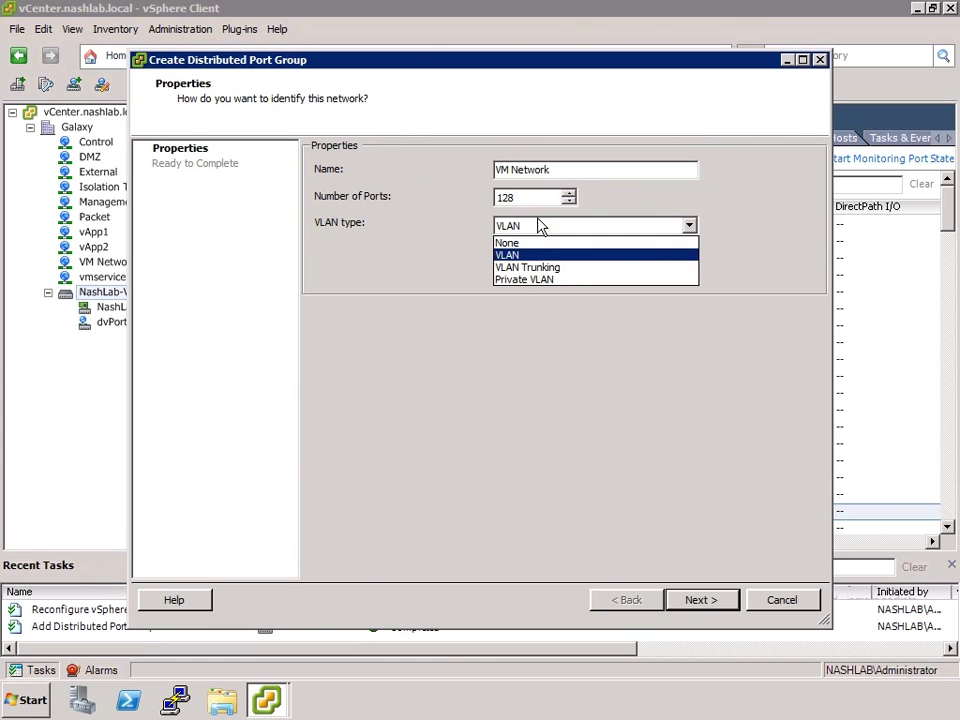
pyautogui.click(429, 270)
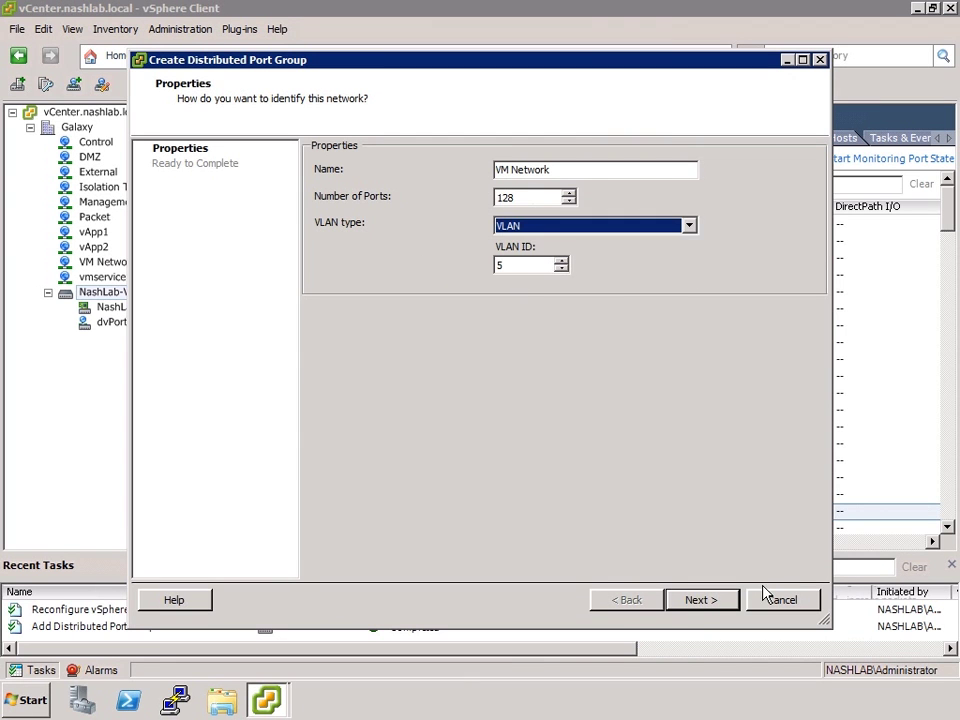
# Review the settings of the VM Network port group and finish creating it.
pyautogui.click(701, 601)
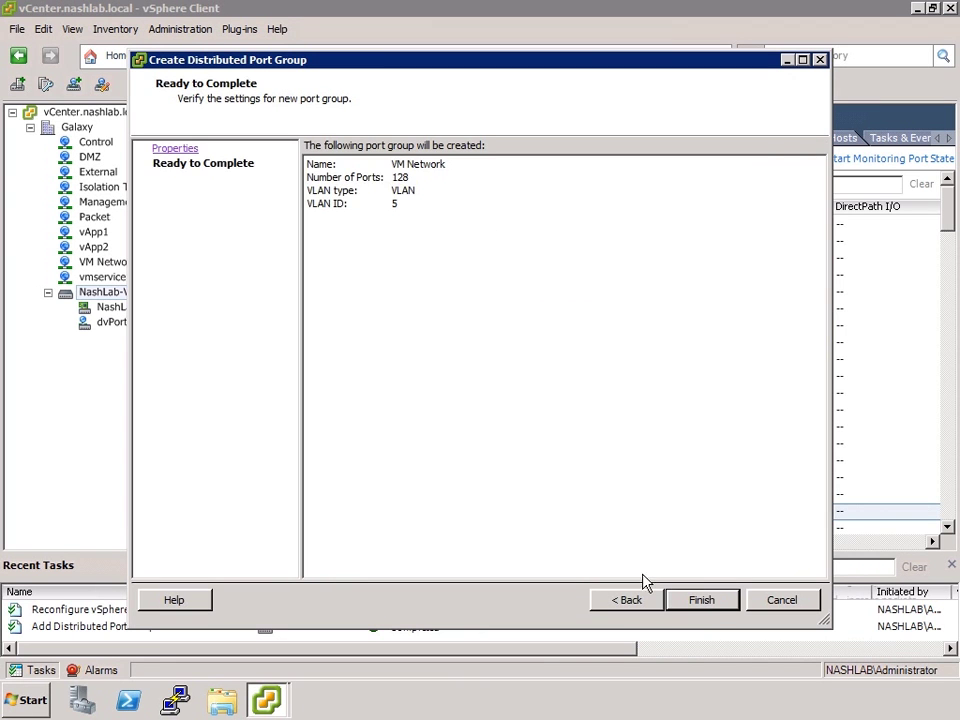
pyautogui.click(701, 604)
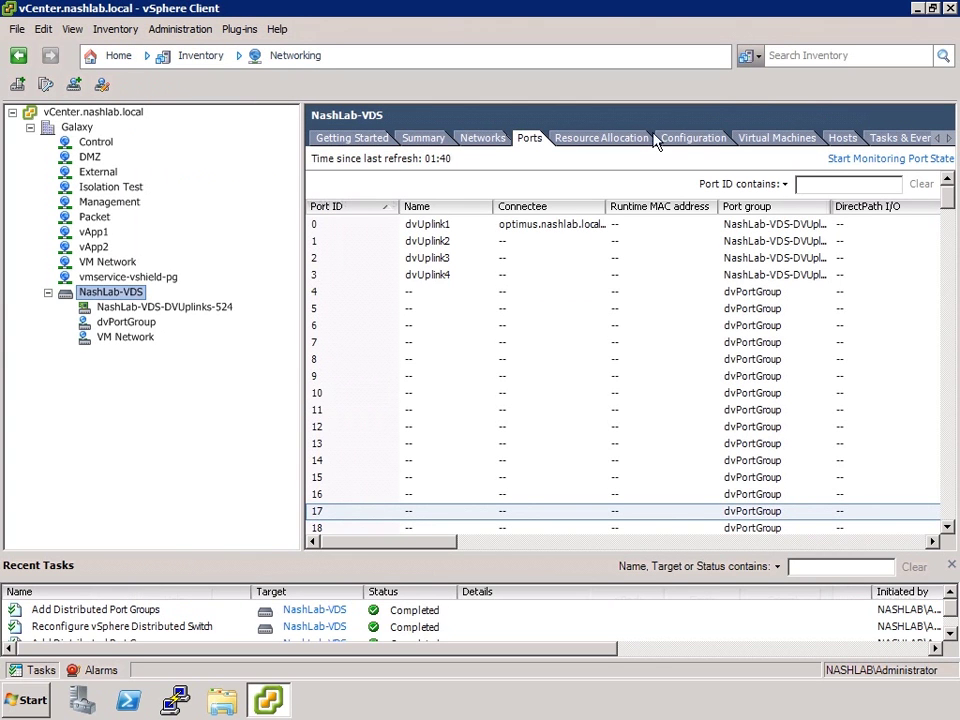
# Look over the NashLab-VDS summary and the new VM Network port group, and view the virtual machine networking migration without running it.
pyautogui.click(418, 139)
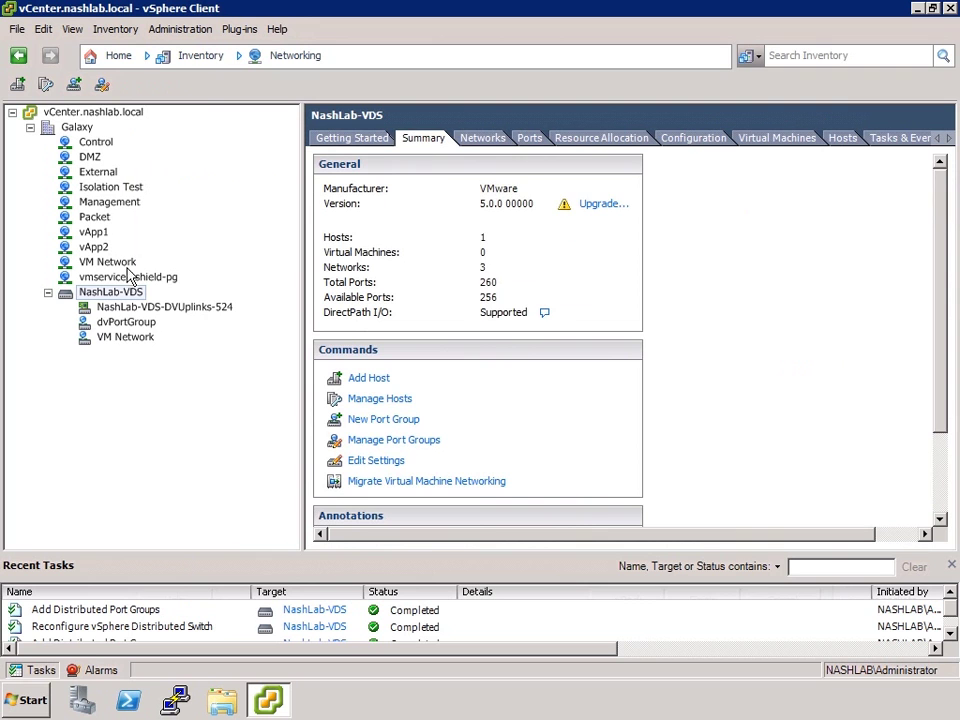
pyautogui.click(128, 338)
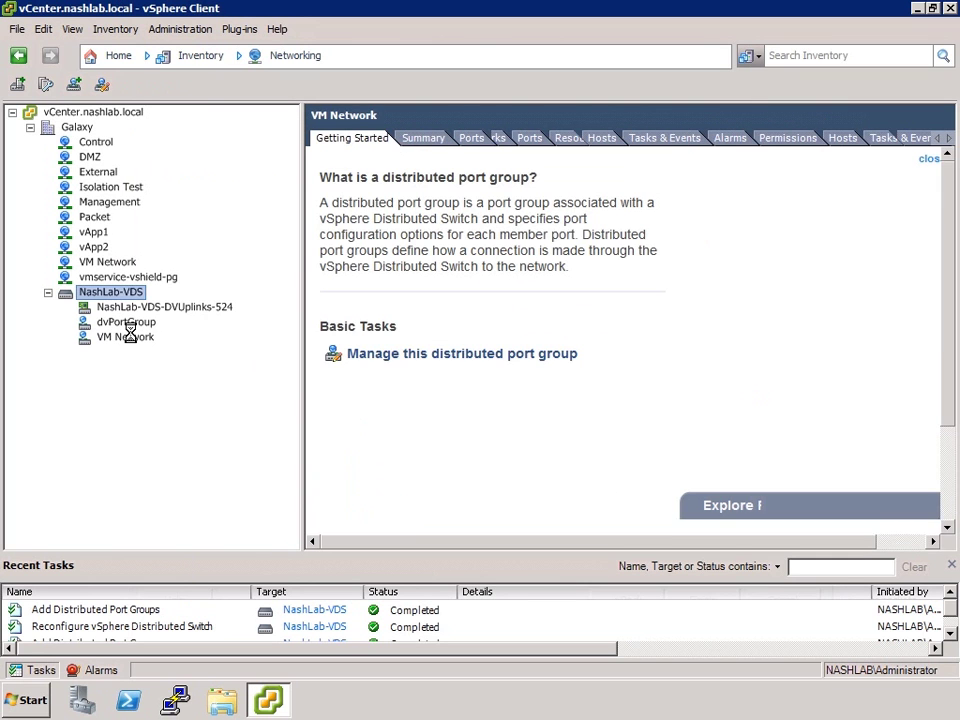
pyautogui.click(114, 292)
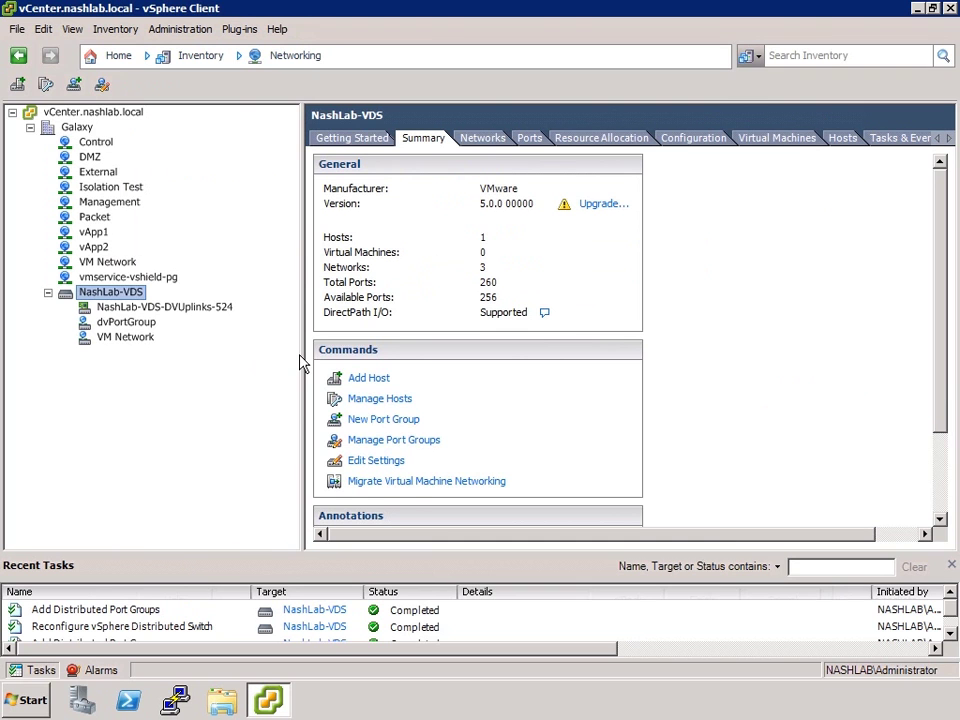
pyautogui.click(440, 481)
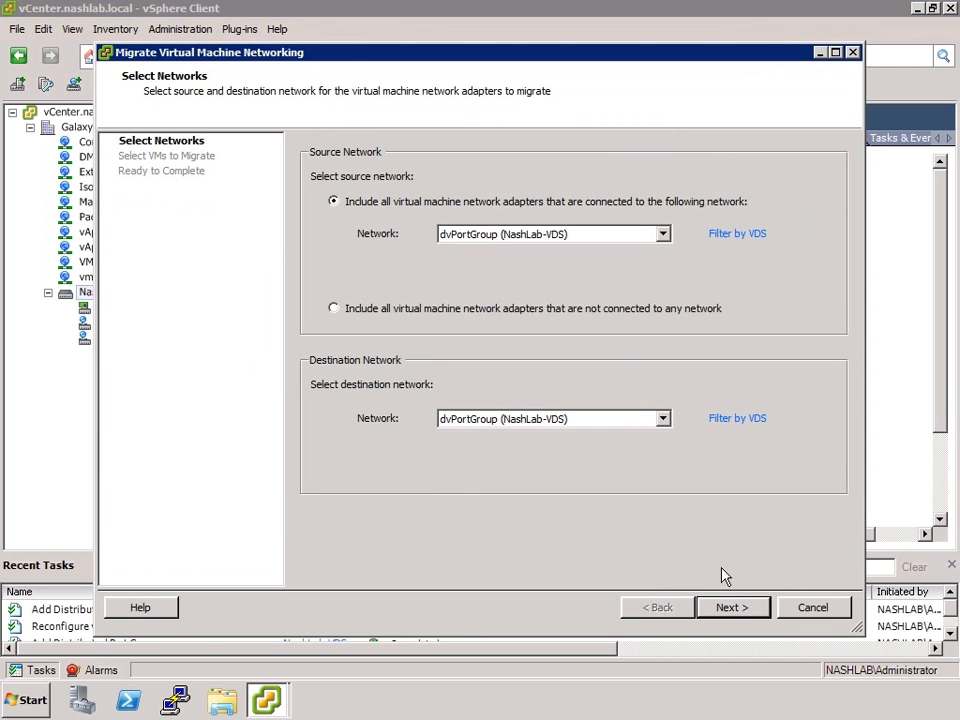
pyautogui.click(812, 607)
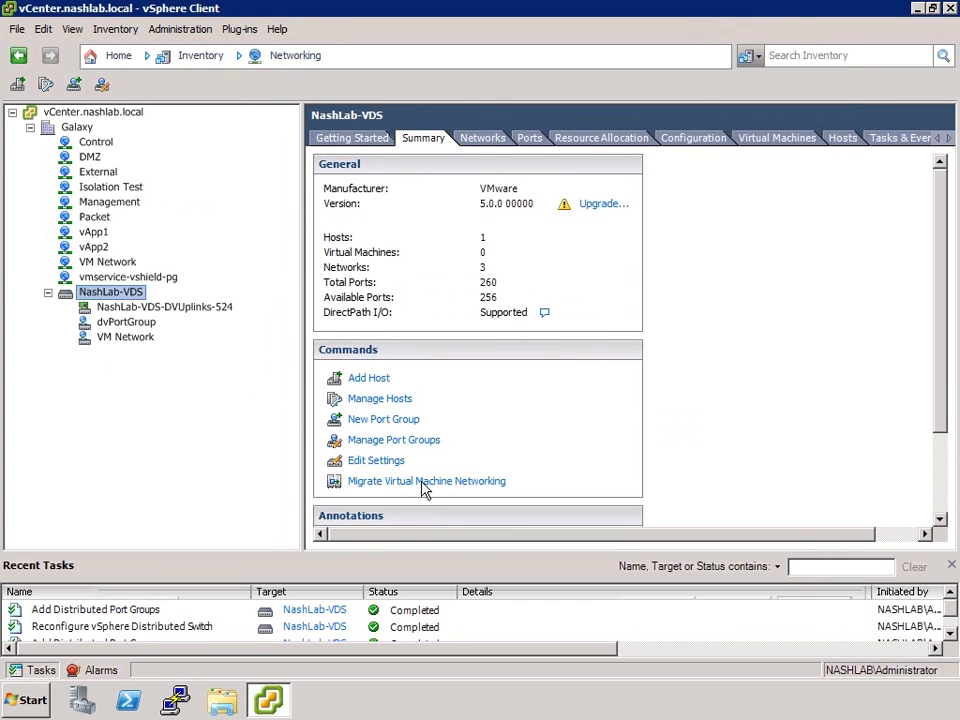
# Start migrating virtual machine networking with VM Network as the source and VM Network (NashLab-VDS) as the destination.
pyautogui.click(422, 483)
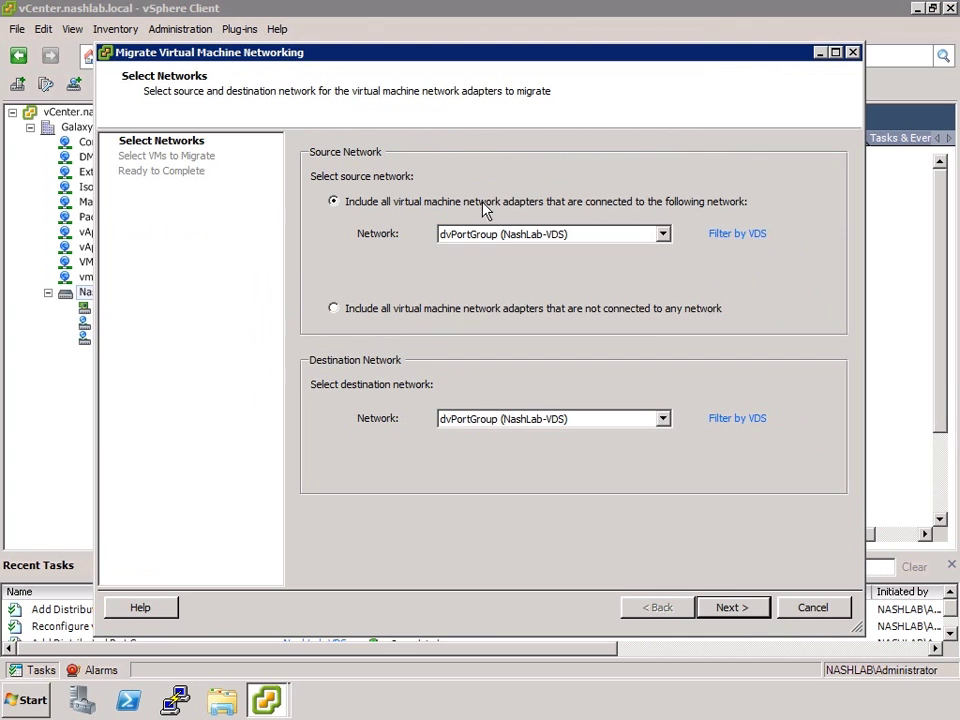
pyautogui.click(490, 236)
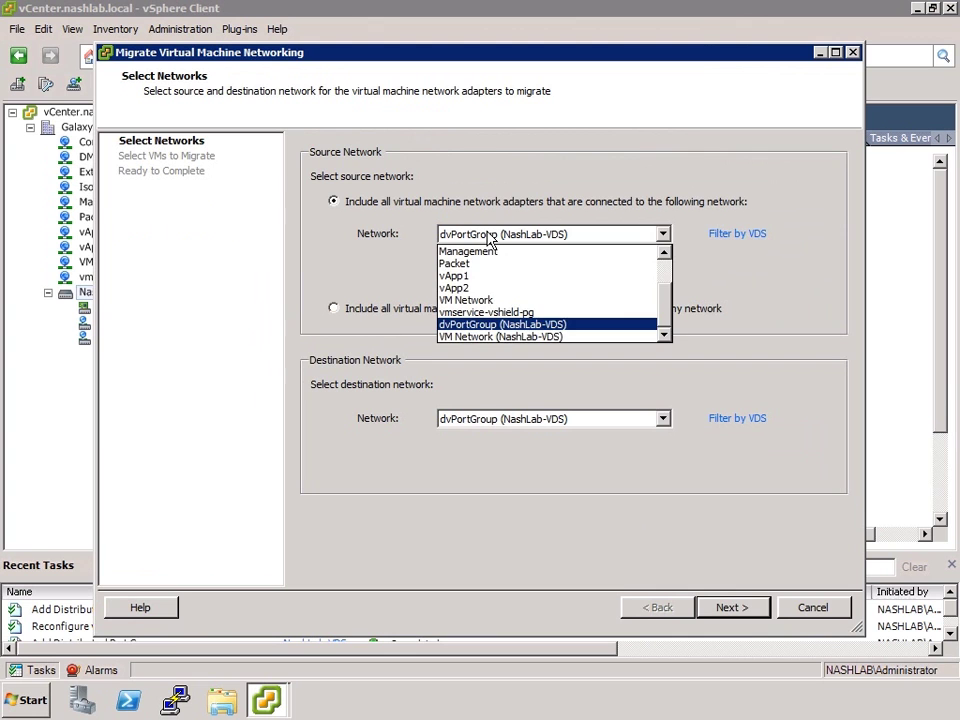
pyautogui.click(463, 300)
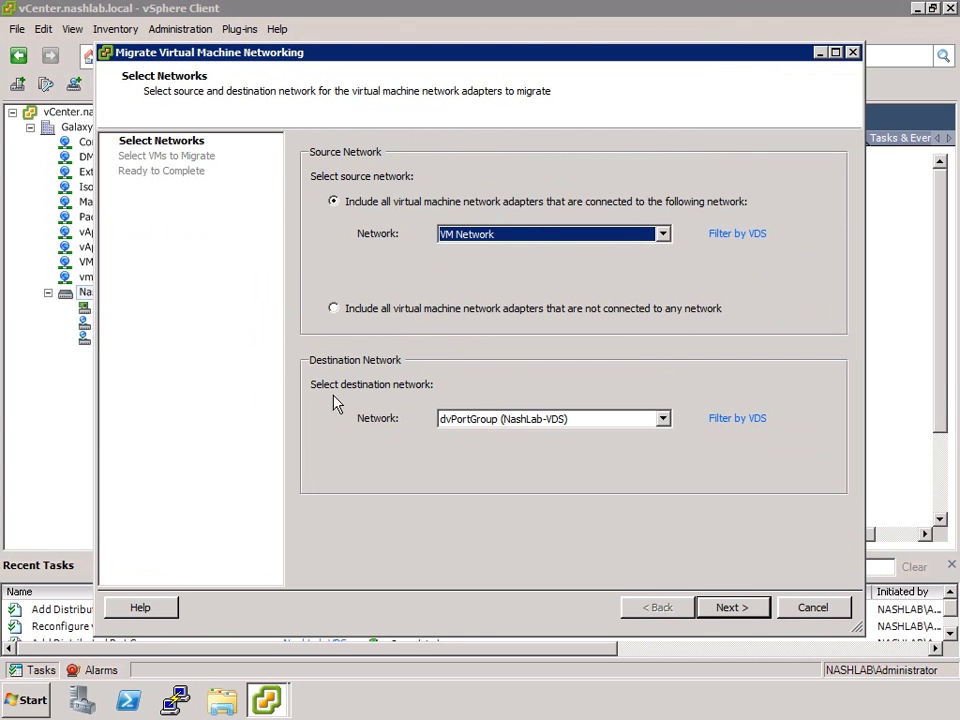
pyautogui.click(455, 419)
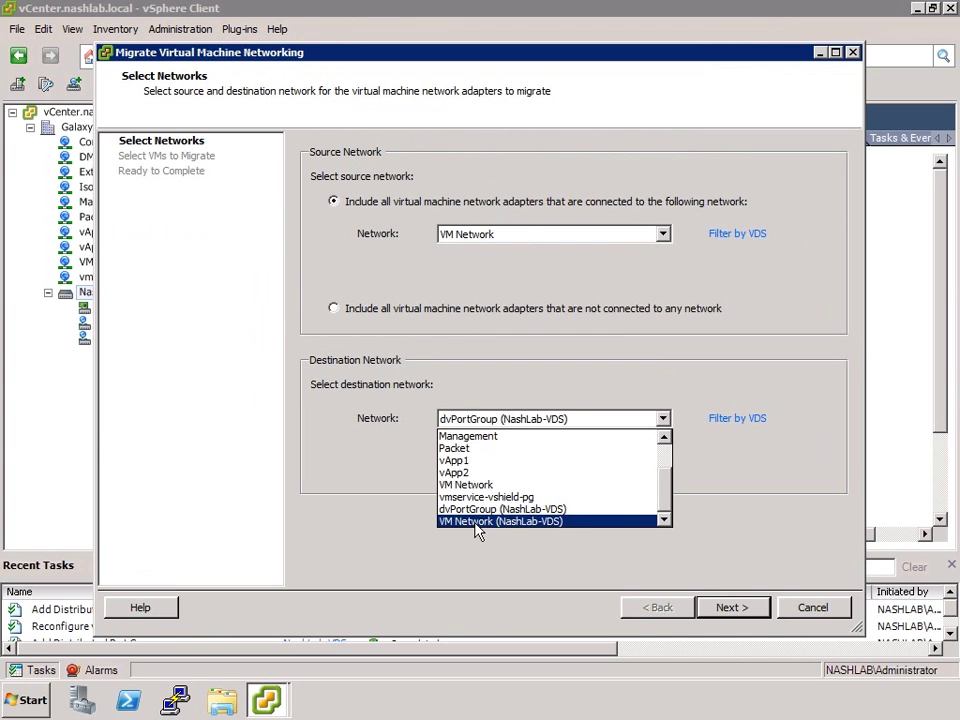
pyautogui.click(538, 521)
pyautogui.click(718, 612)
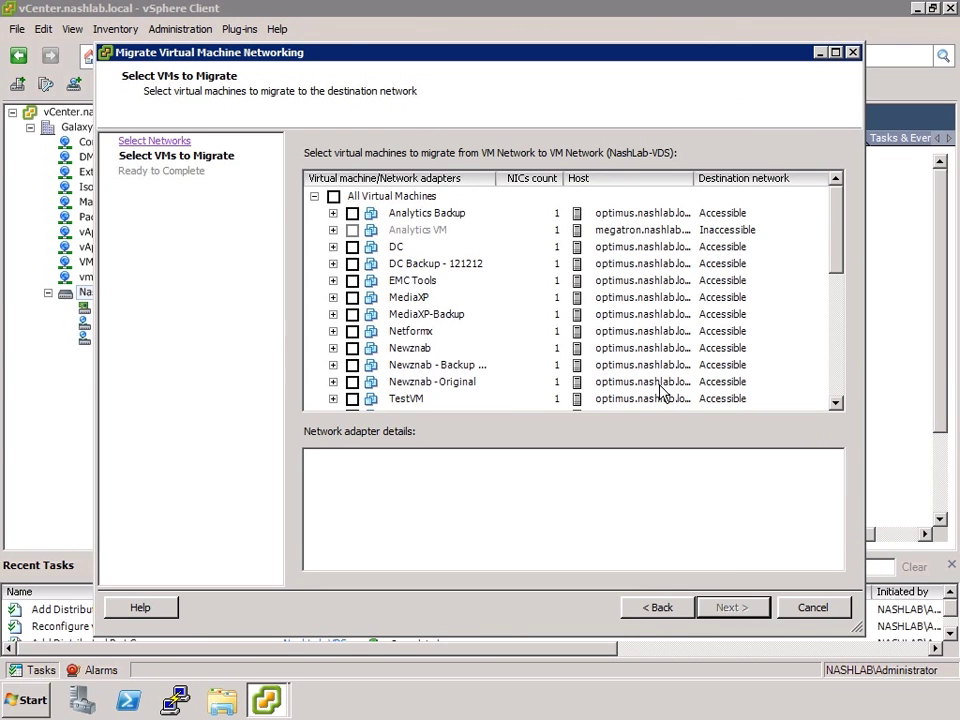
# Select the MediaXP virtual machine with its Network adapter 1 for migration and finish the migration.
pyautogui.click(437, 232)
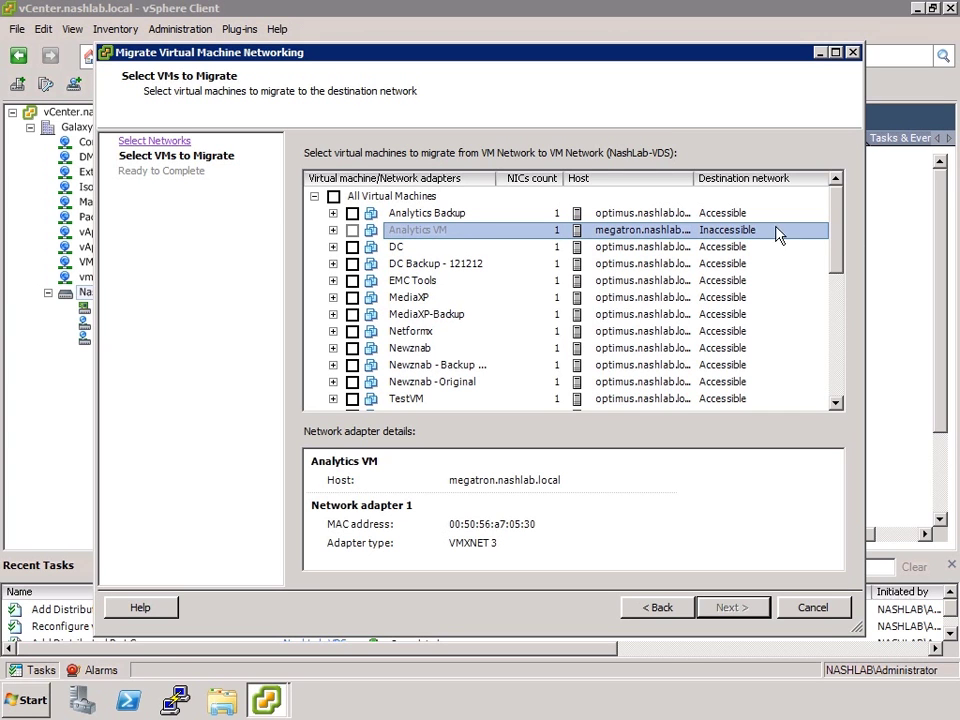
pyautogui.moveTo(838, 237); pyautogui.dragTo(851, 390)
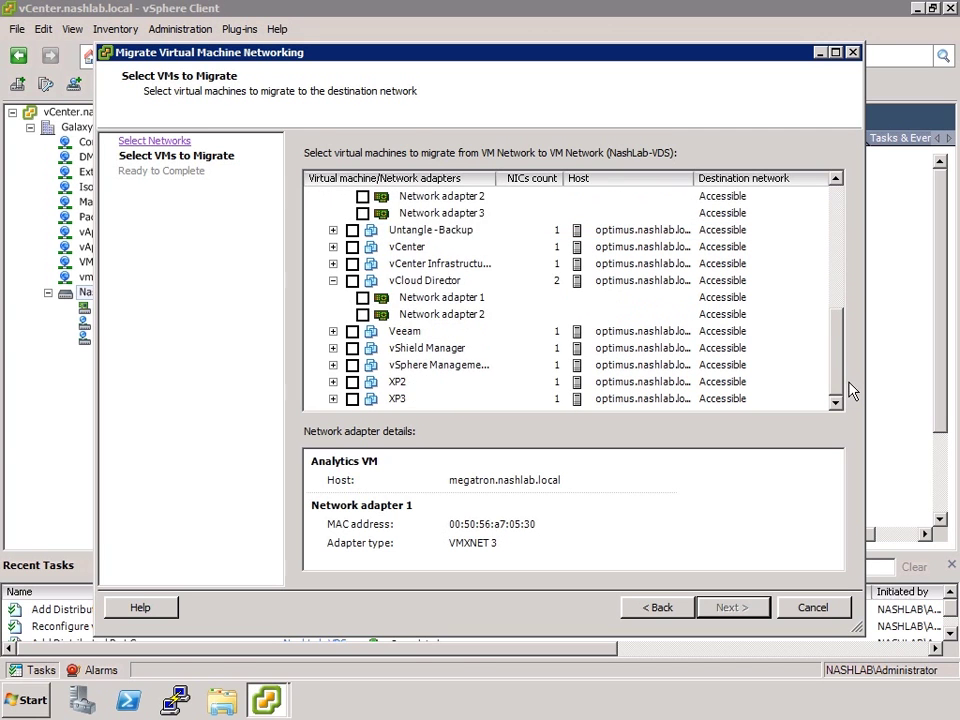
pyautogui.click(836, 180)
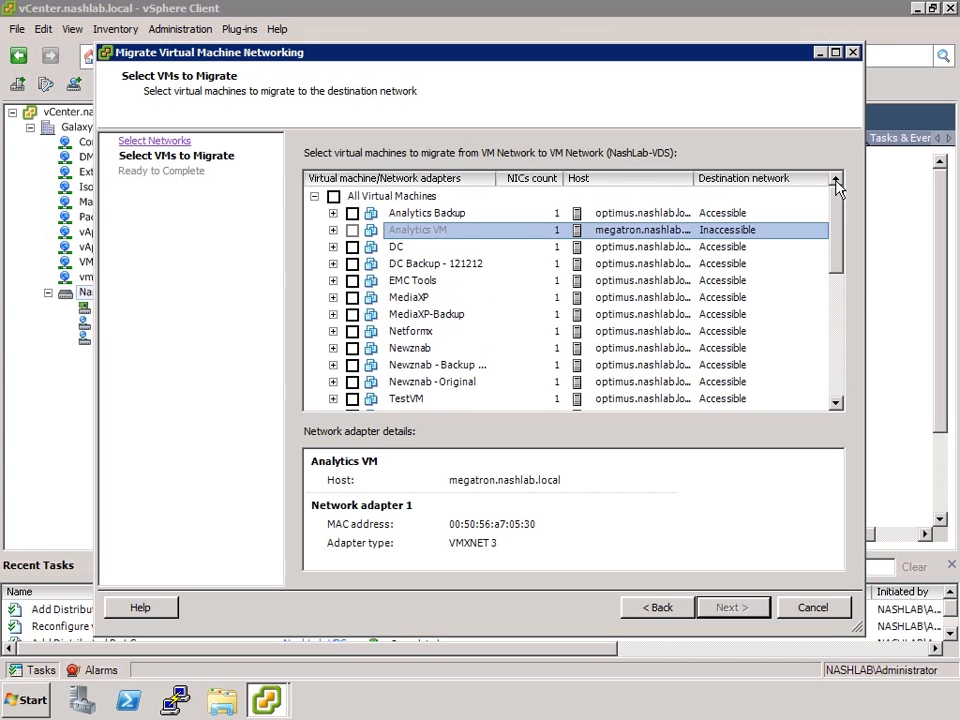
pyautogui.click(333, 297)
pyautogui.click(352, 297)
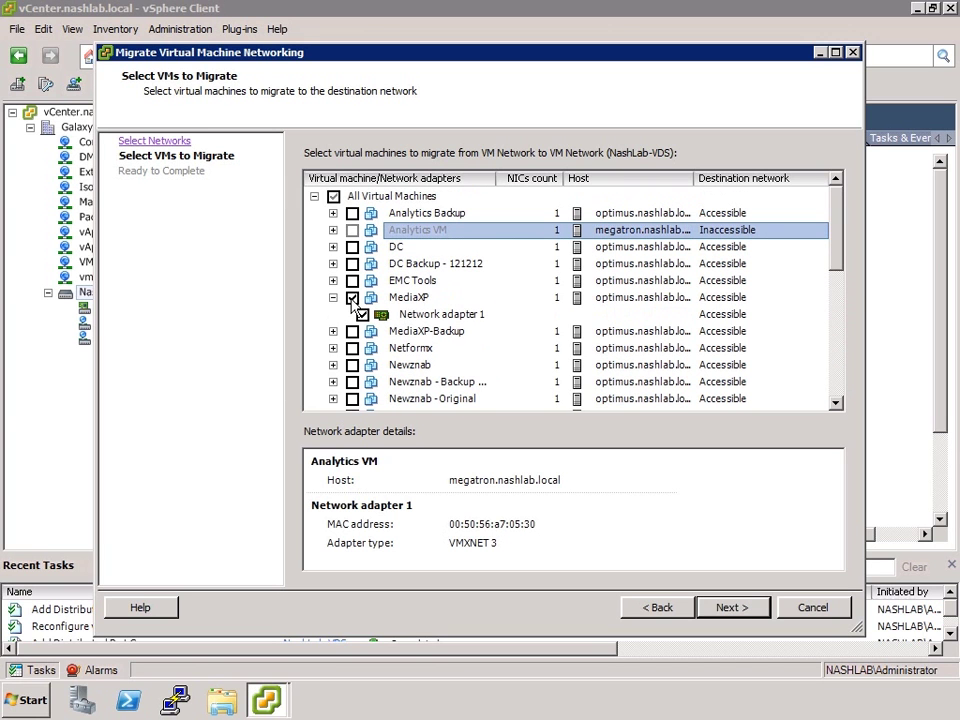
pyautogui.click(640, 316)
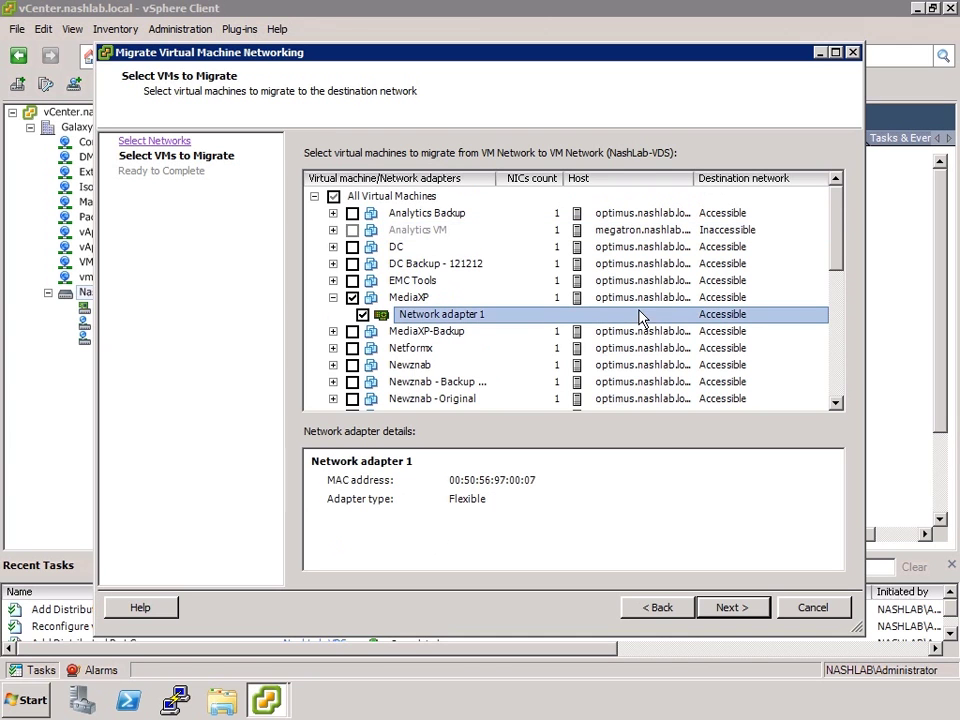
pyautogui.click(738, 608)
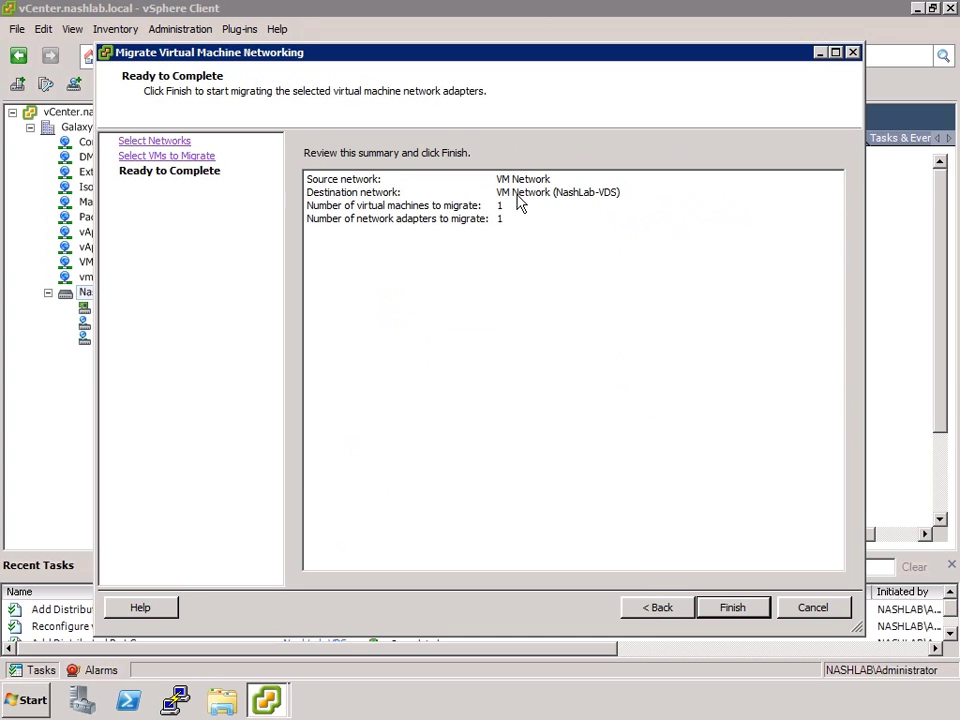
pyautogui.click(737, 617)
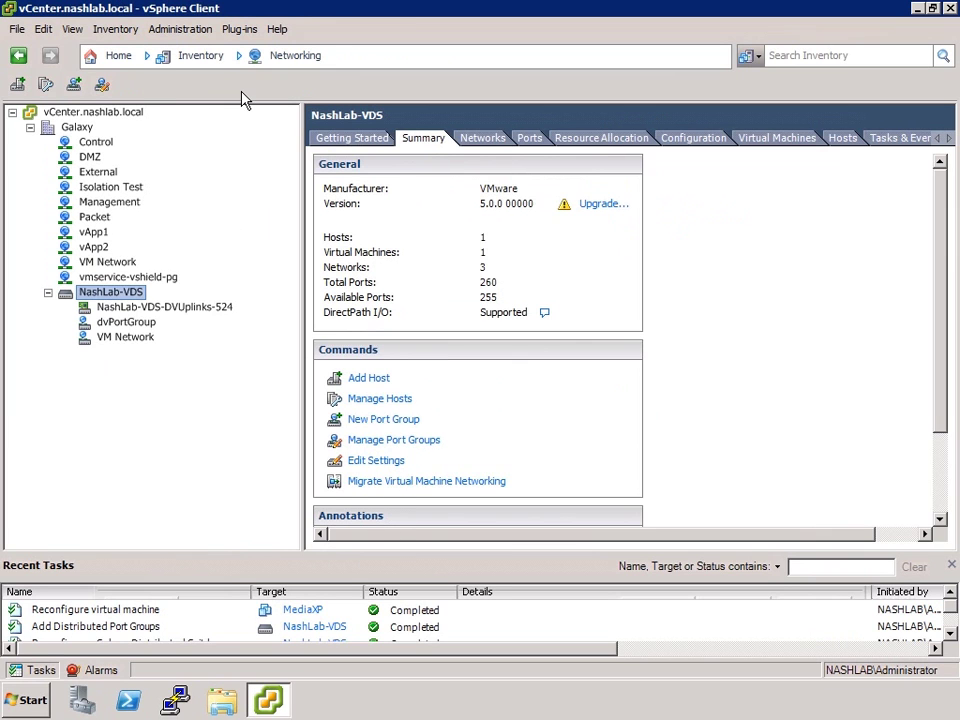
# Examine the distributed switch networking of host optimus.nashlab.local, including its port groups and the adapter behind dvUplink1.
pyautogui.click(119, 56)
pyautogui.click(152, 128)
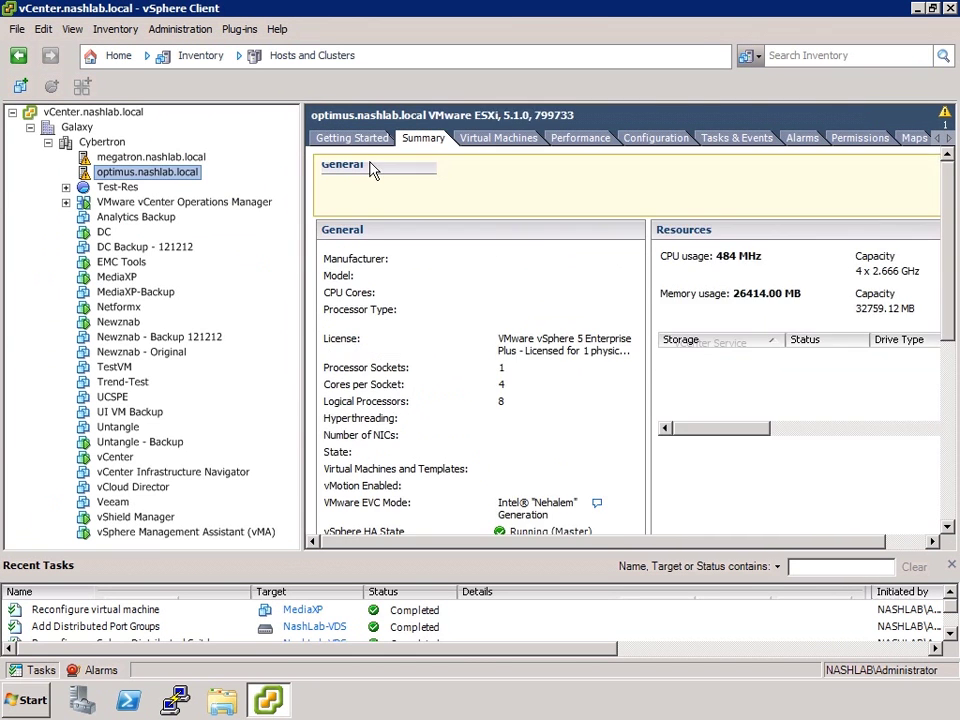
pyautogui.click(656, 137)
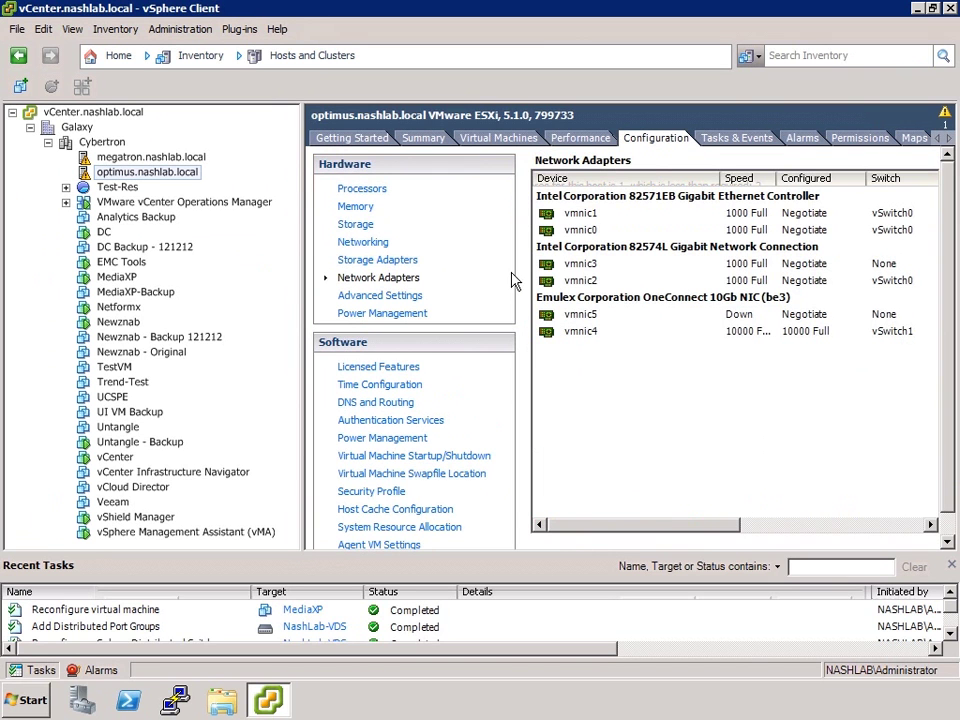
pyautogui.click(364, 243)
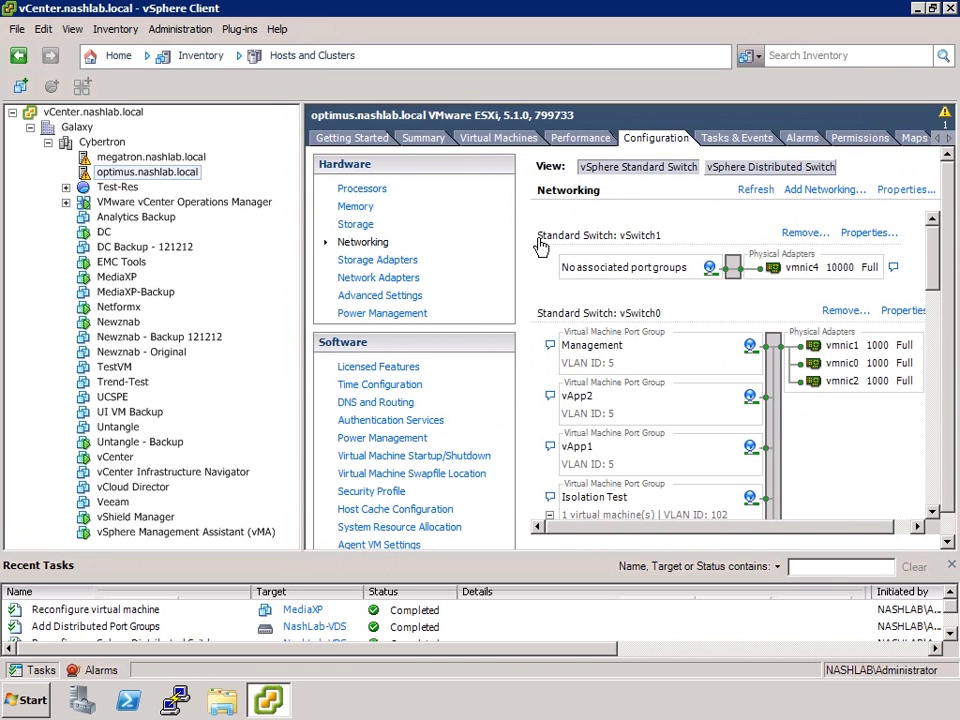
pyautogui.click(800, 168)
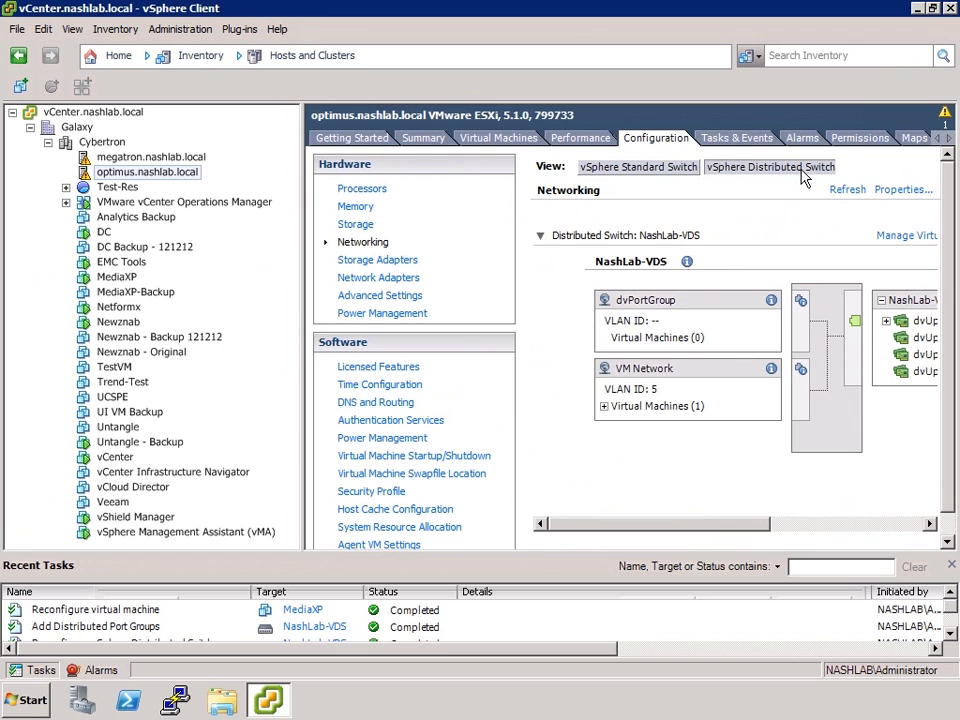
pyautogui.moveTo(305, 327); pyautogui.dragTo(176, 321)
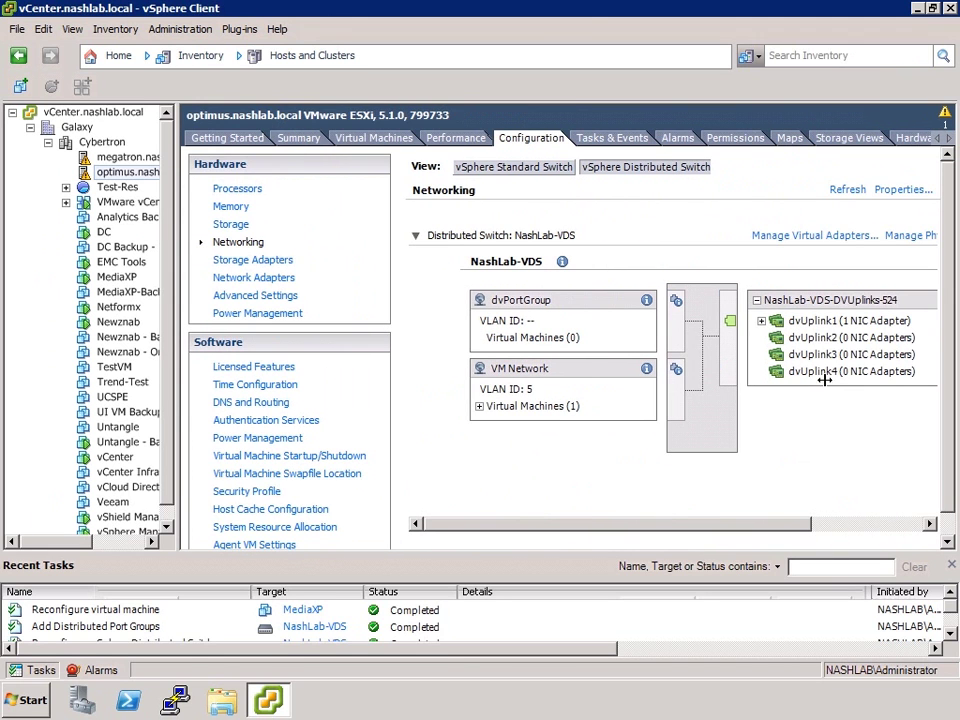
pyautogui.click(821, 525)
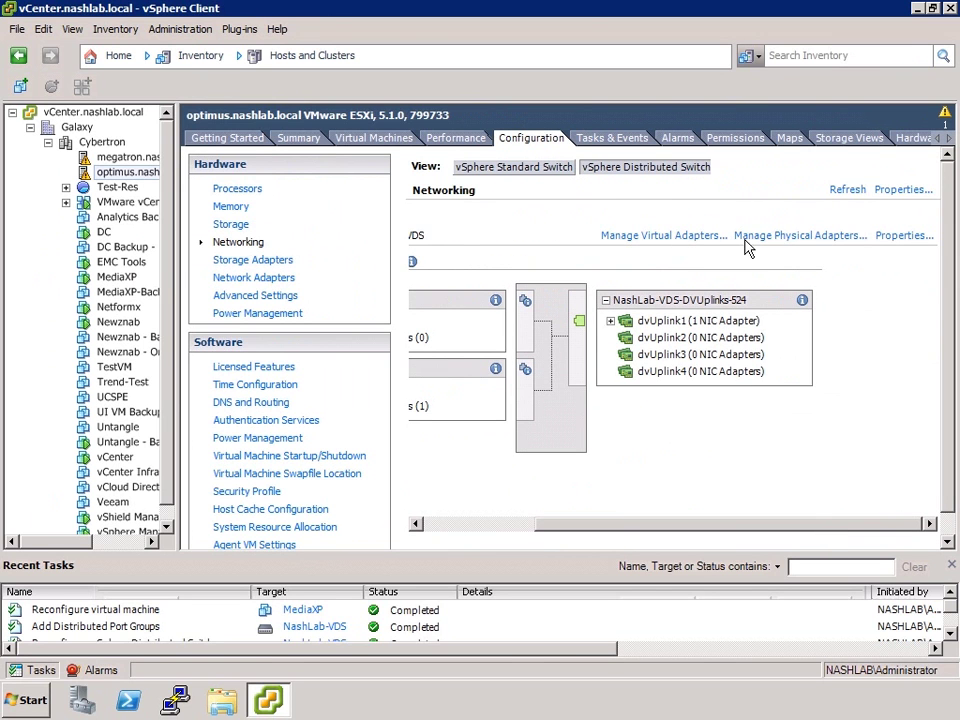
pyautogui.hscroll(-3, 608, 327)
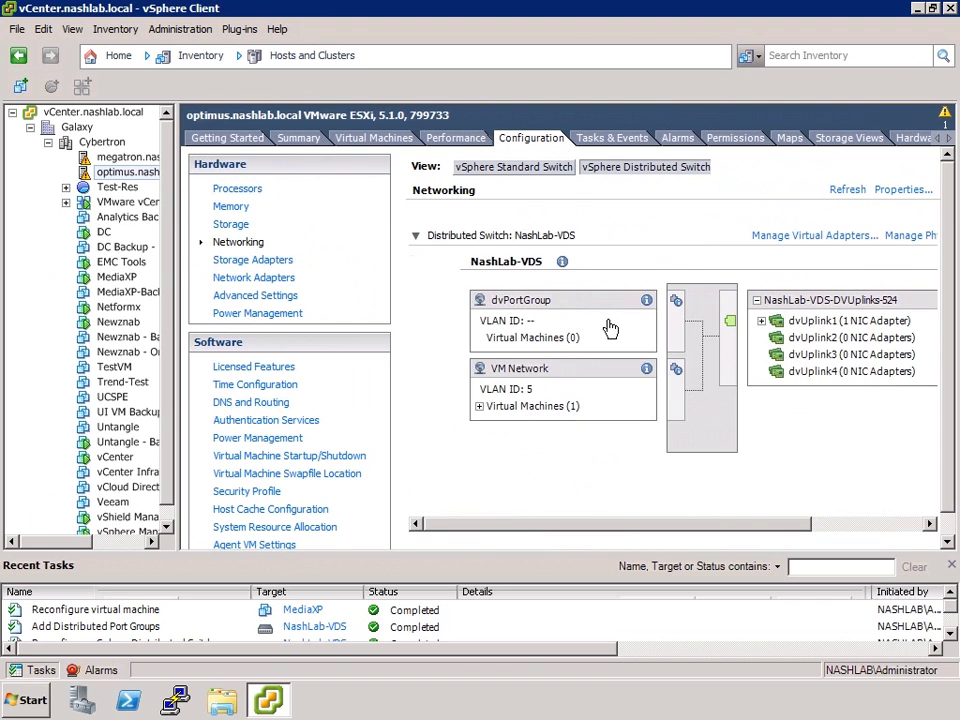
pyautogui.click(761, 321)
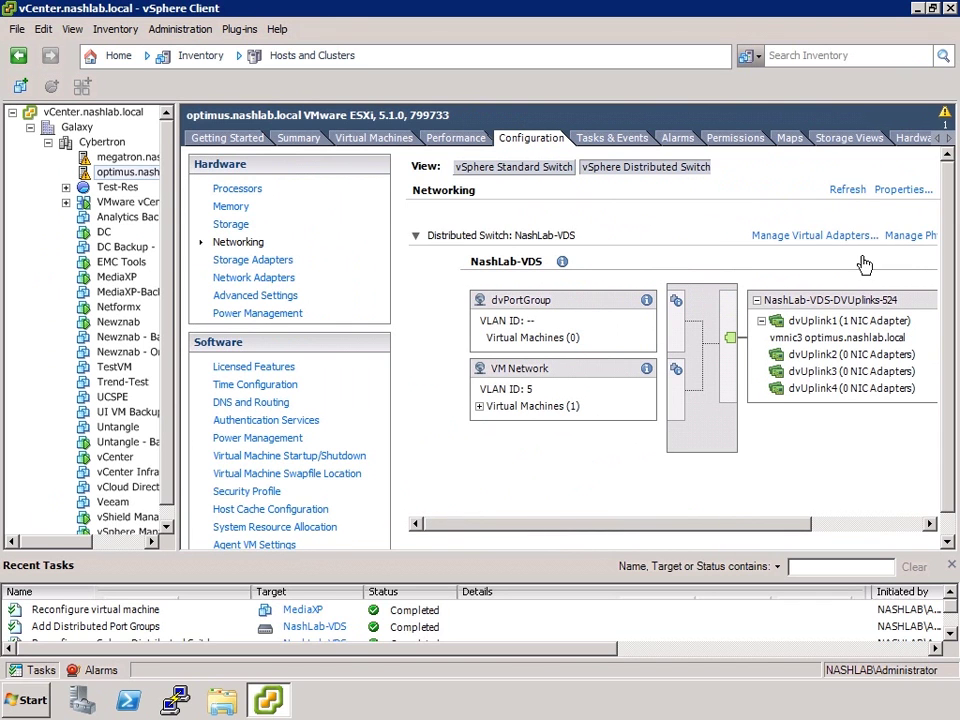
# Try adding the unclaimed adapter vmnic5 to dvUplink2 on NashLab-VDS and discard the change.
pyautogui.click(900, 237)
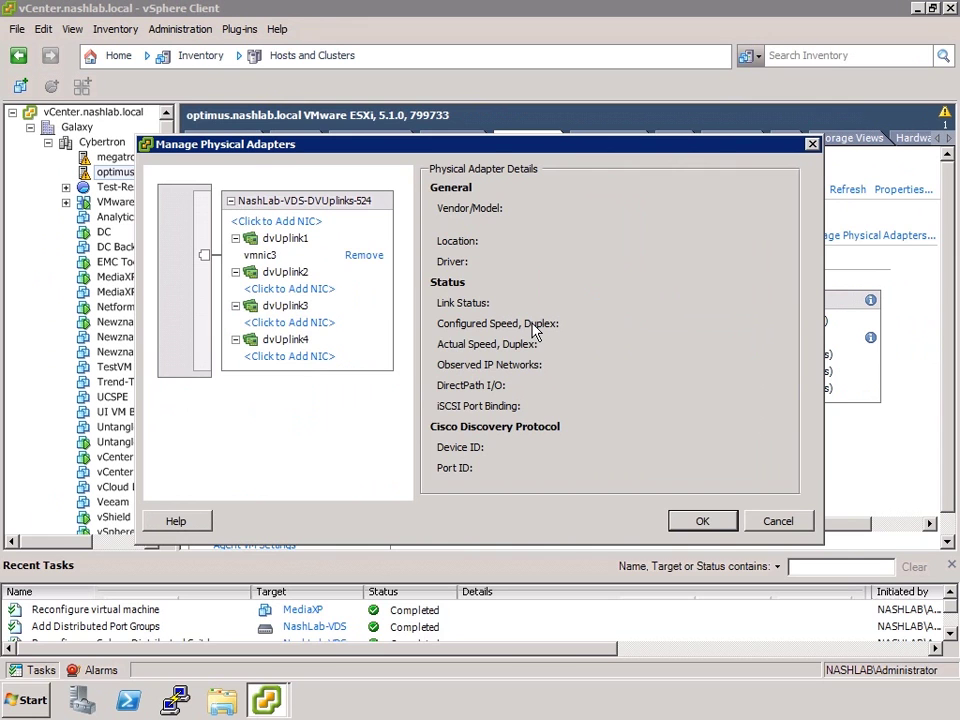
pyautogui.click(278, 289)
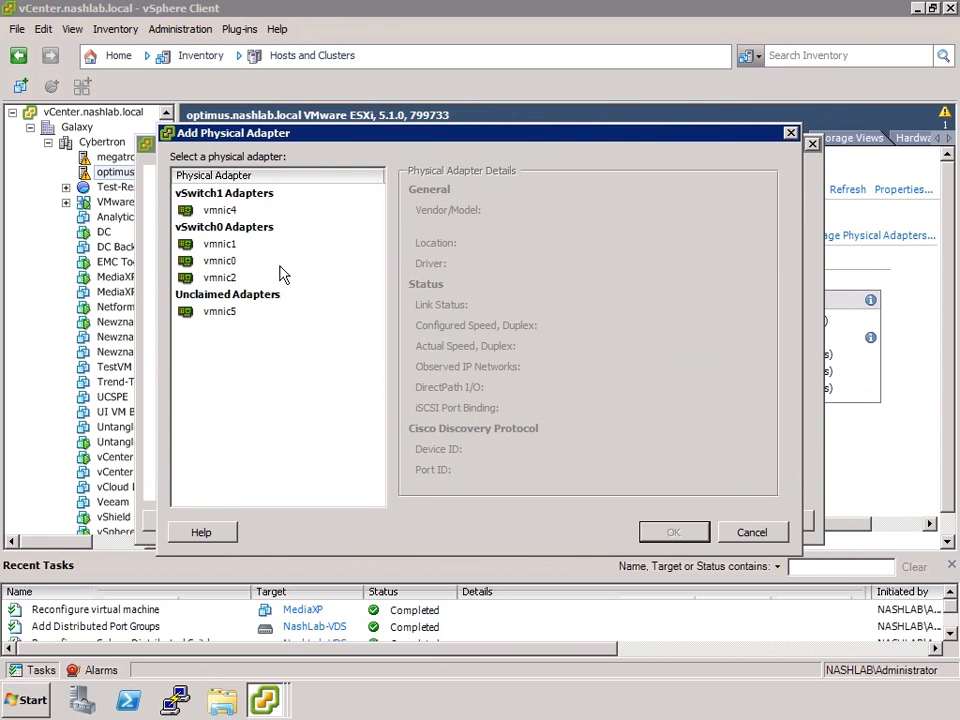
pyautogui.click(221, 247)
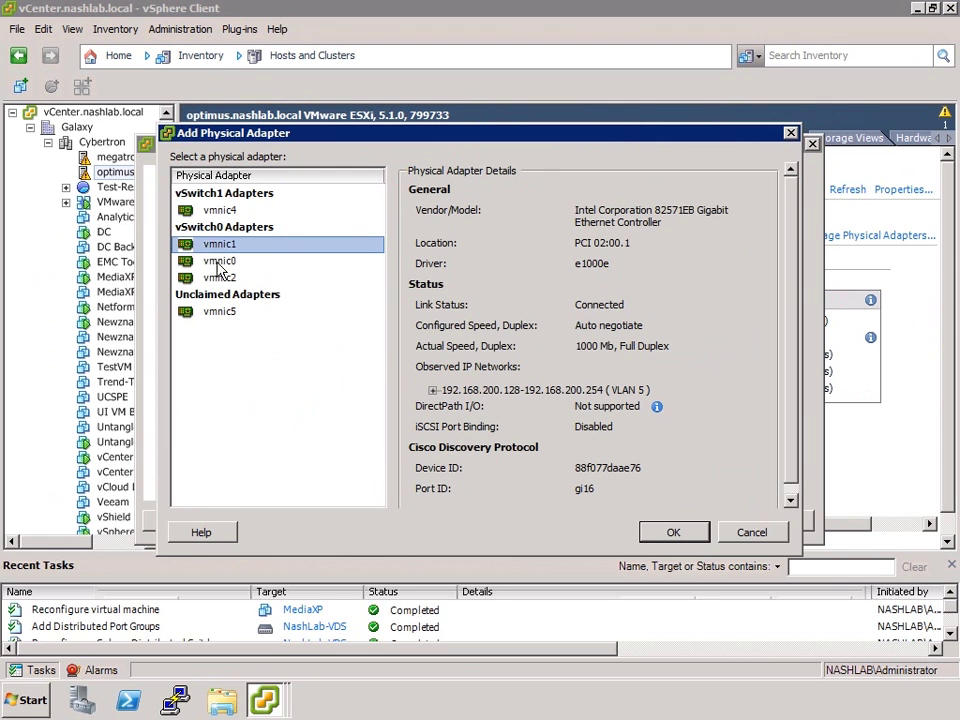
pyautogui.click(228, 322)
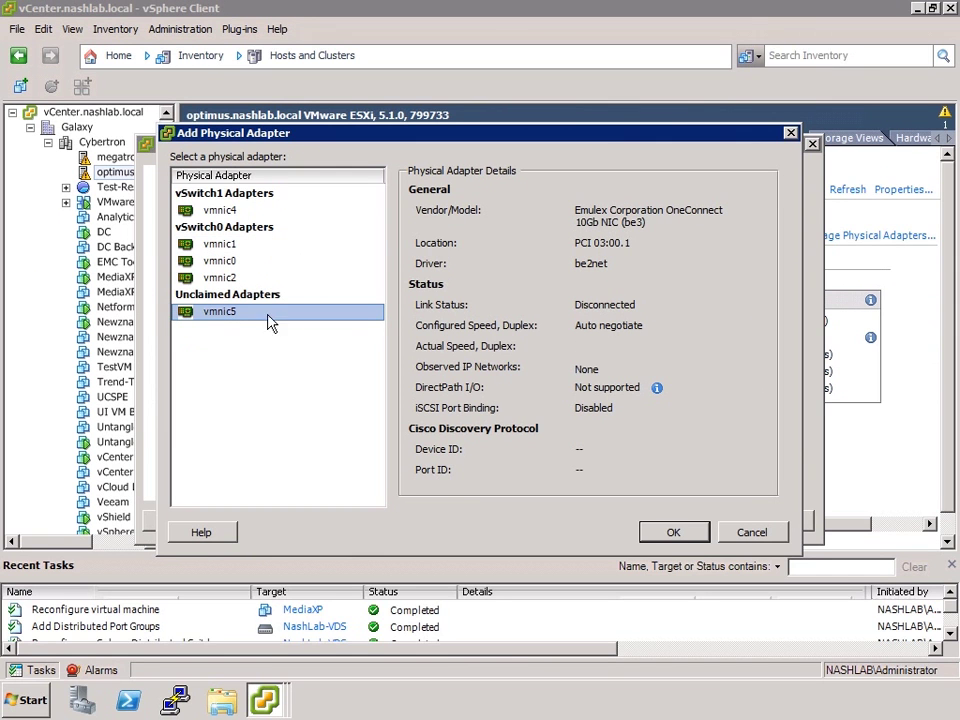
pyautogui.click(663, 532)
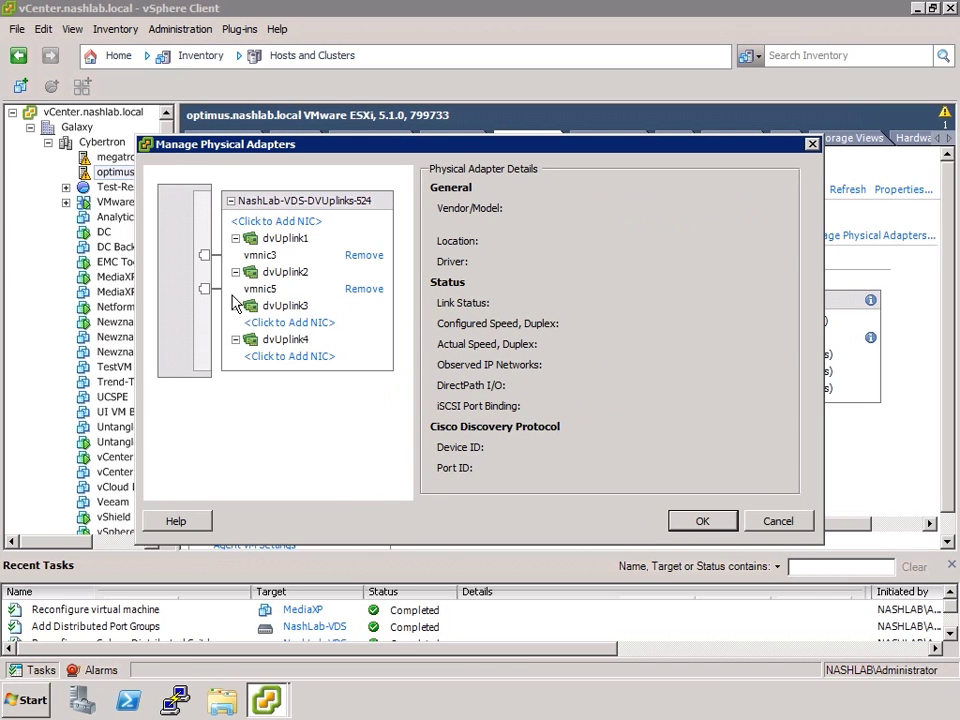
pyautogui.click(763, 521)
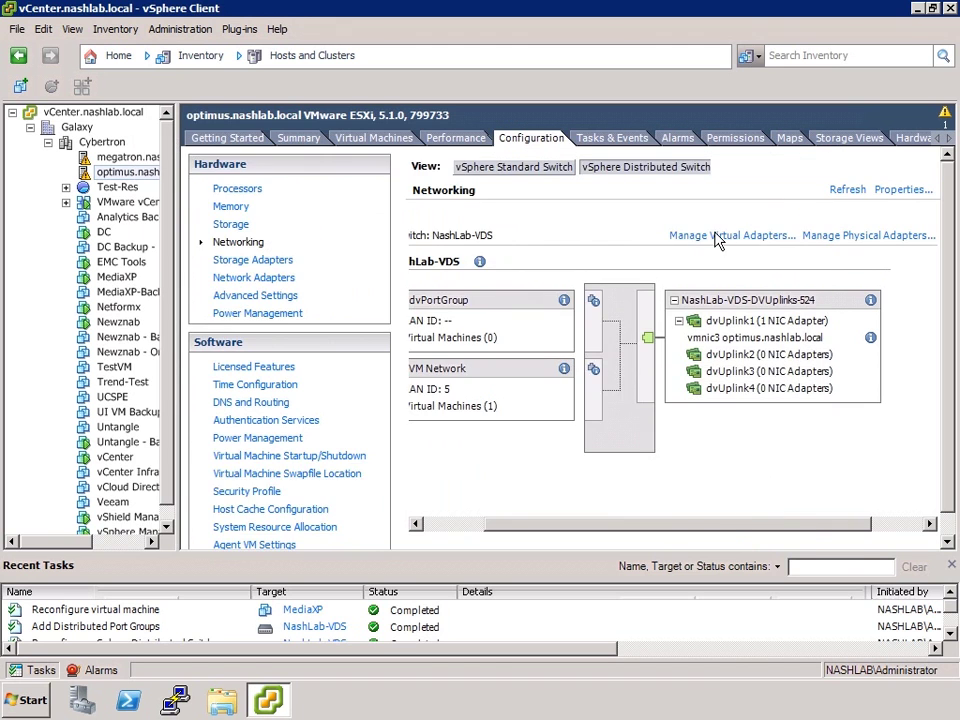
# Start adding a virtual adapter to NashLab-VDS on the host by migrating existing virtual adapters.
pyautogui.click(716, 237)
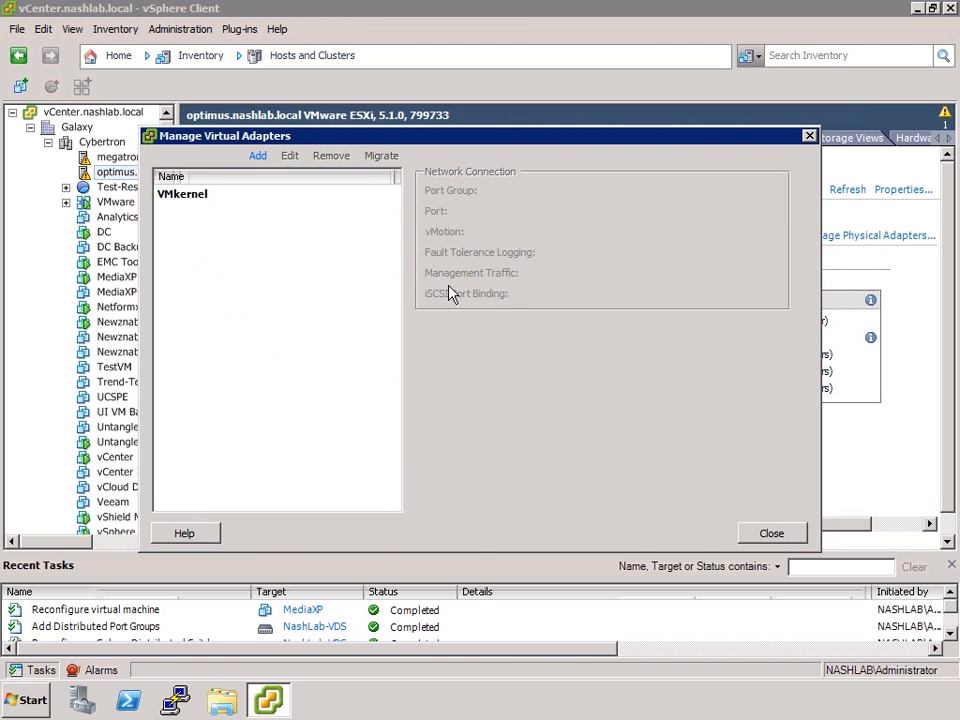
pyautogui.click(786, 538)
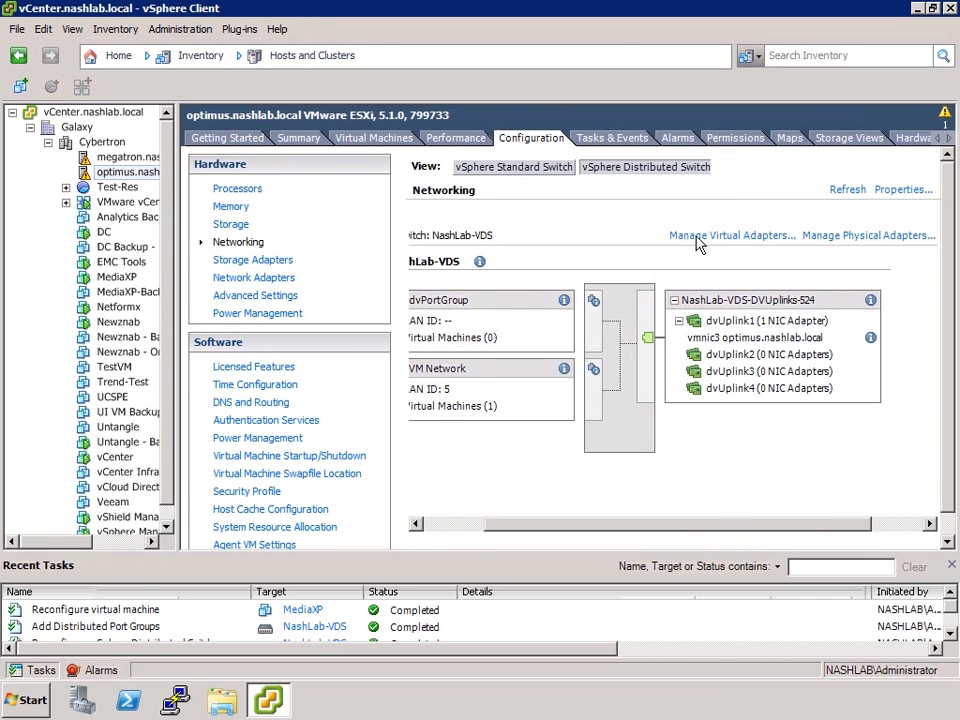
pyautogui.click(729, 236)
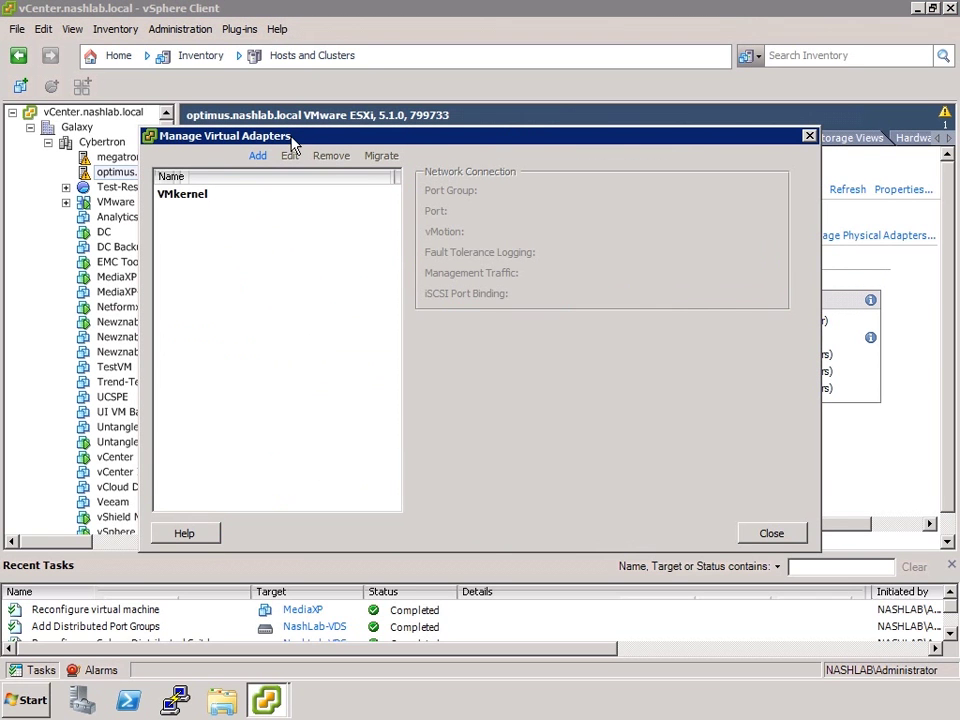
pyautogui.click(258, 158)
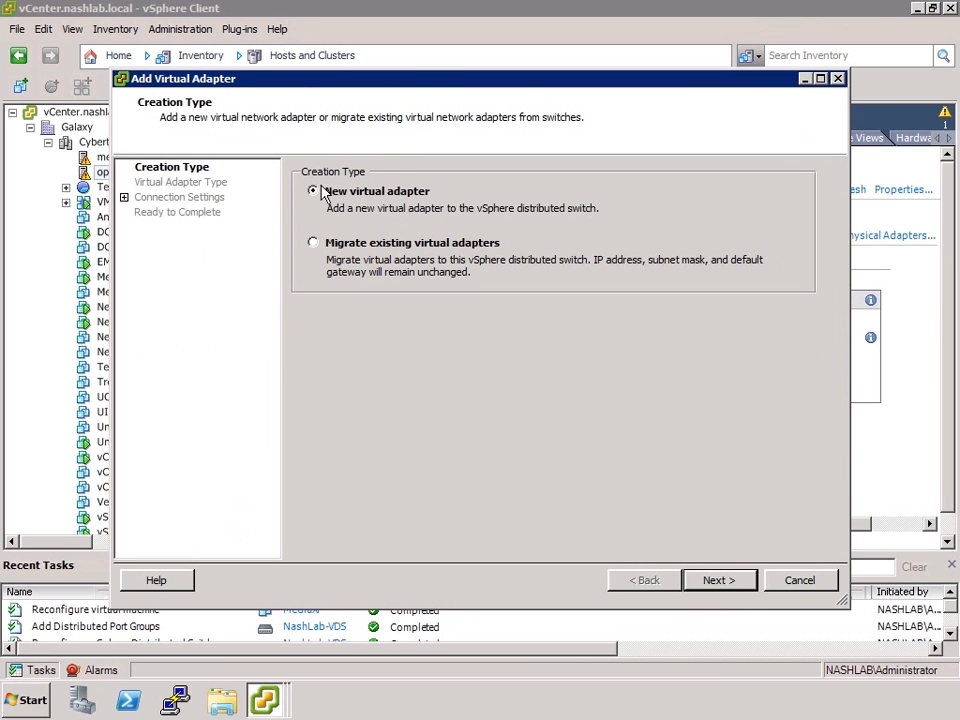
pyautogui.click(425, 245)
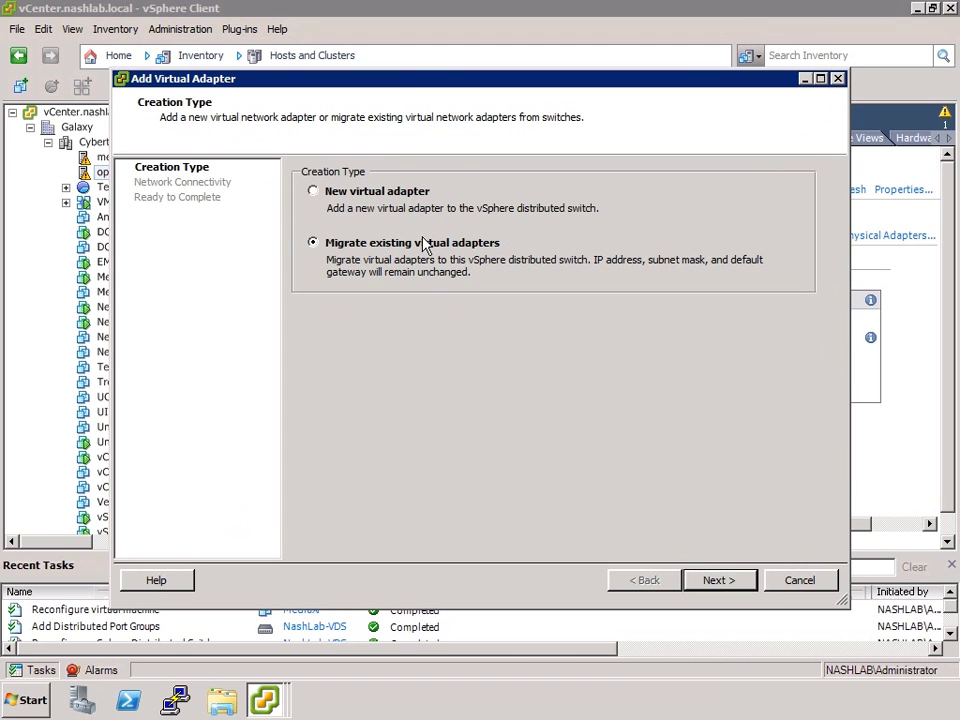
pyautogui.click(728, 587)
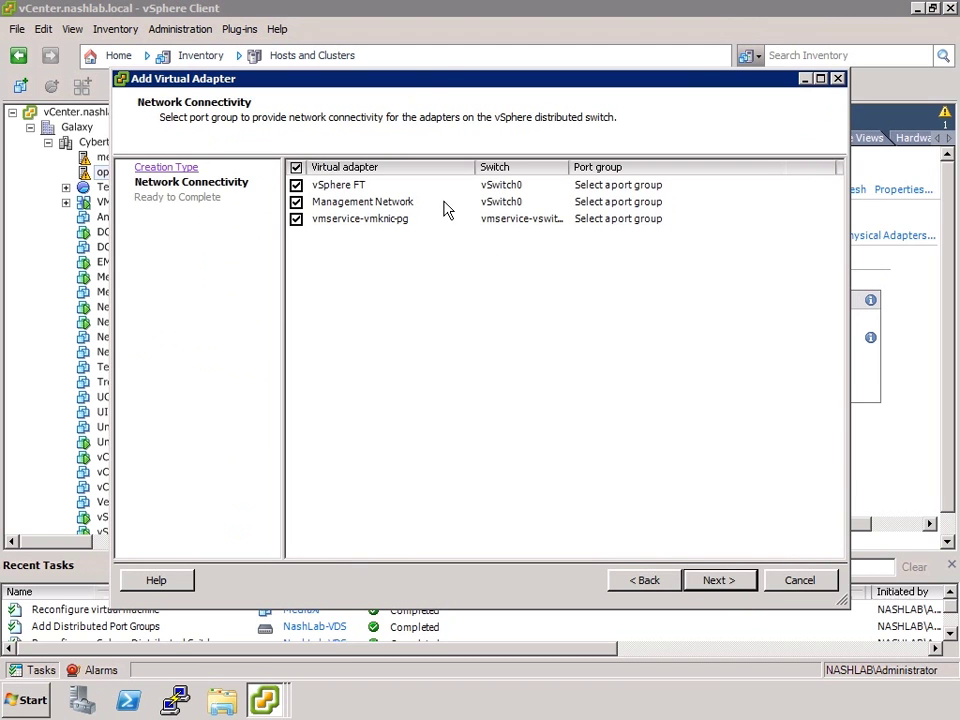
# Migrate only the vSphere FT virtual adapter to the VM Network port group on NashLab-VDS and finish the wizard.
pyautogui.click(296, 218)
pyautogui.click(296, 202)
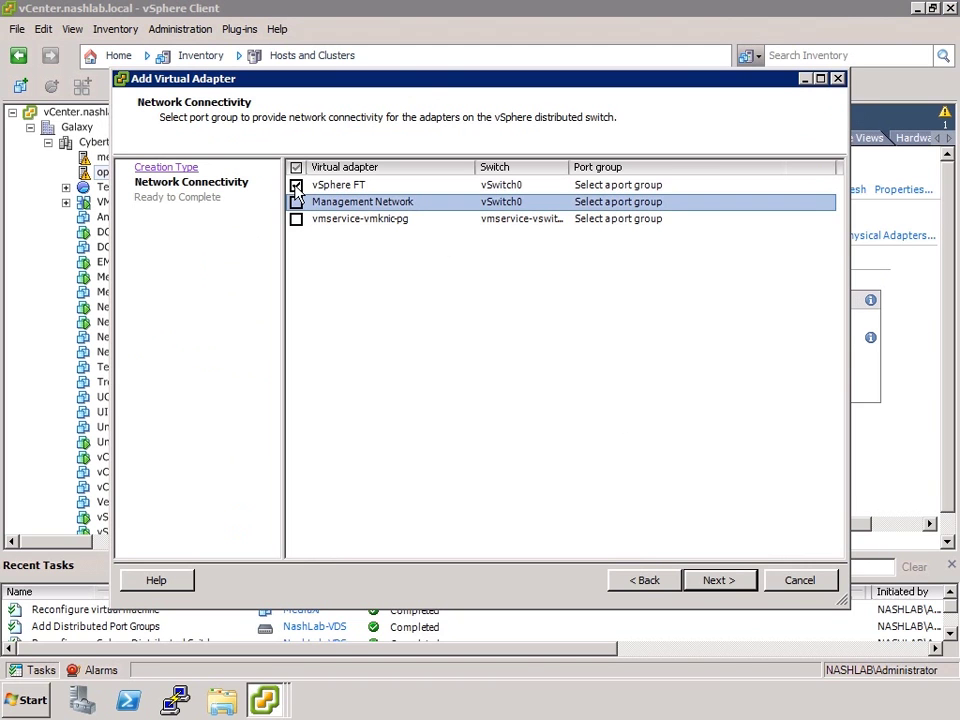
pyautogui.click(378, 187)
pyautogui.click(710, 189)
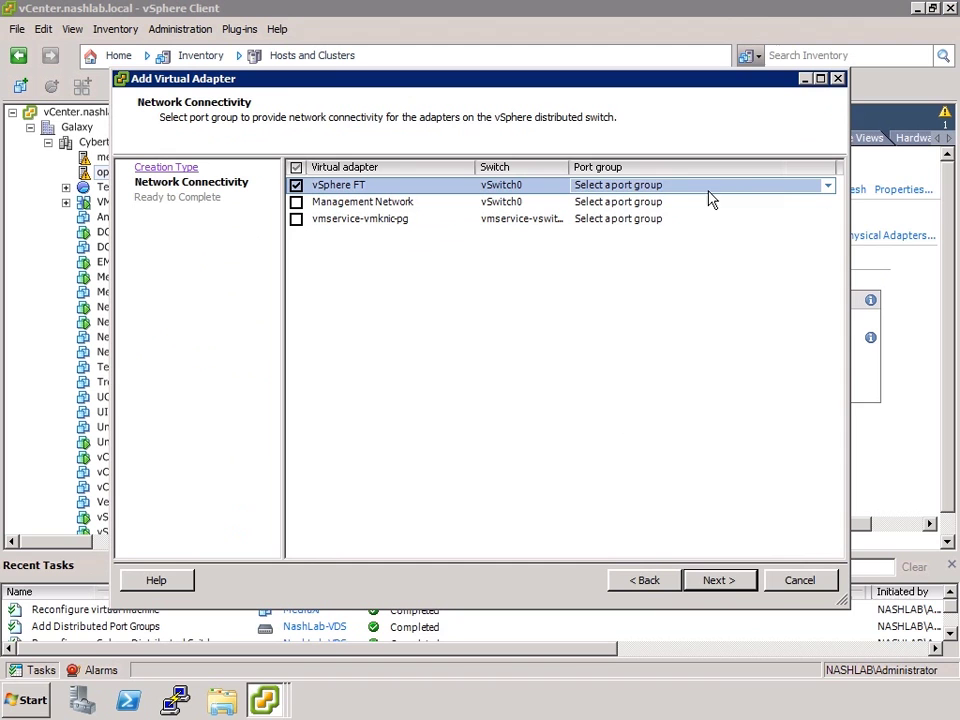
pyautogui.click(828, 188)
pyautogui.click(828, 188)
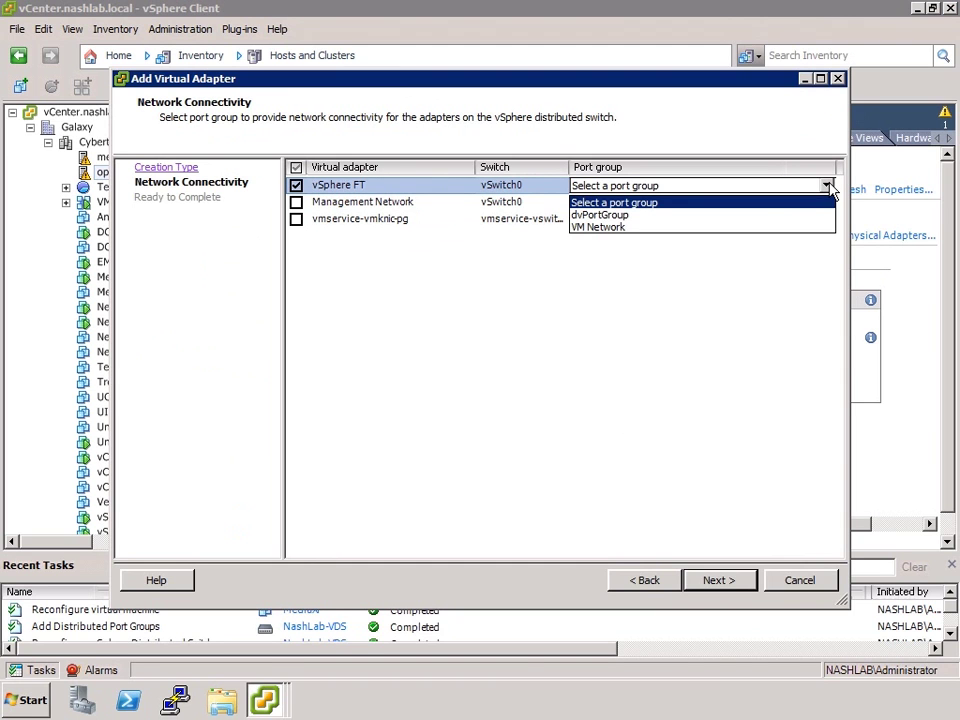
pyautogui.click(590, 232)
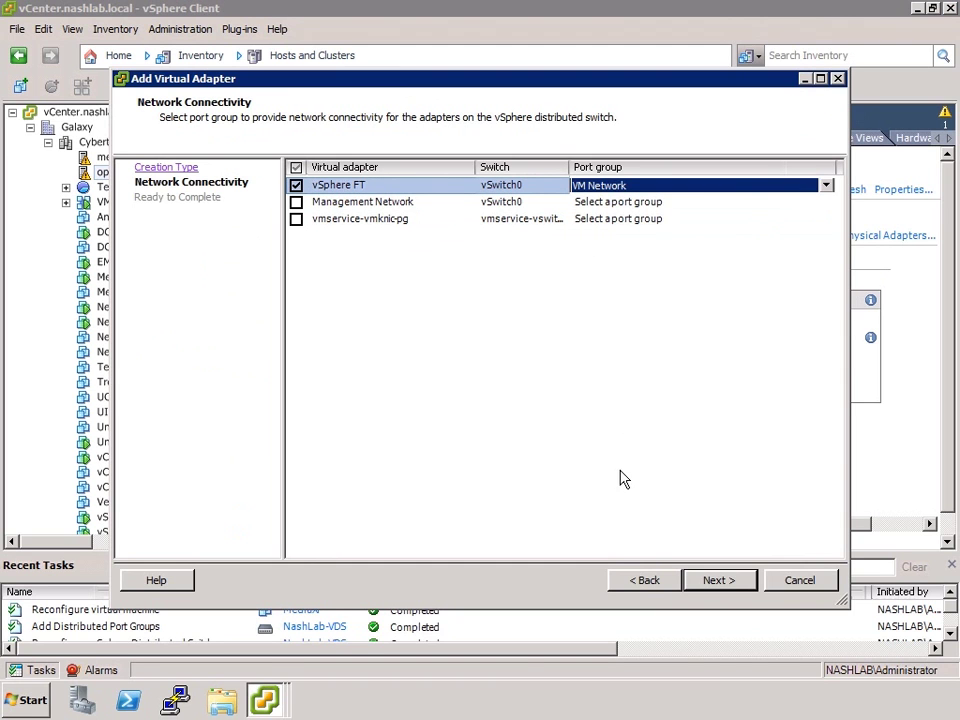
pyautogui.click(716, 585)
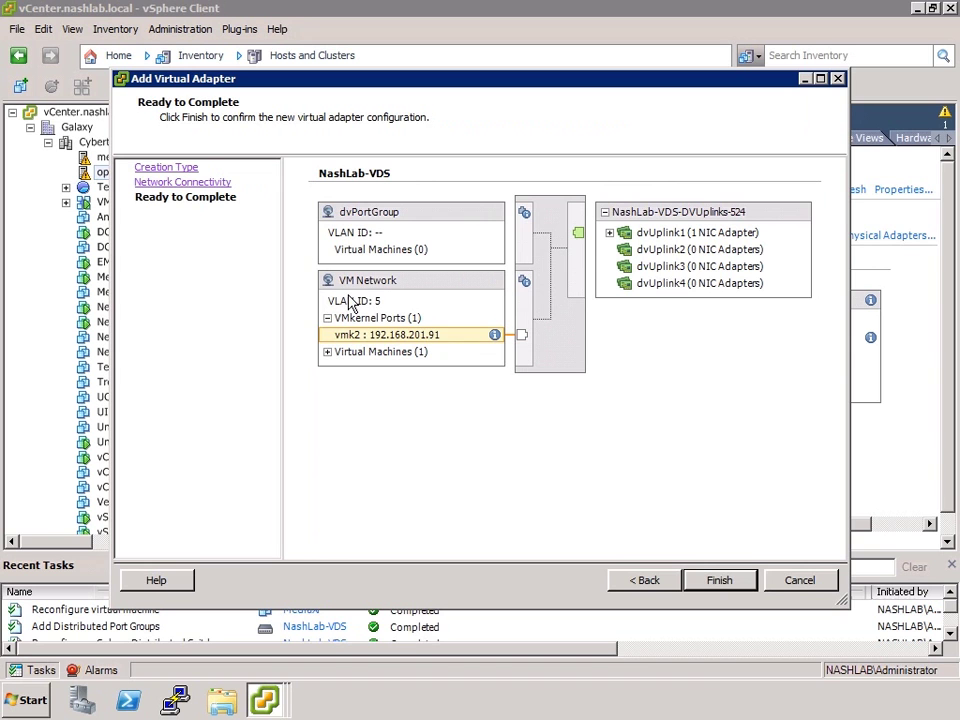
pyautogui.click(718, 581)
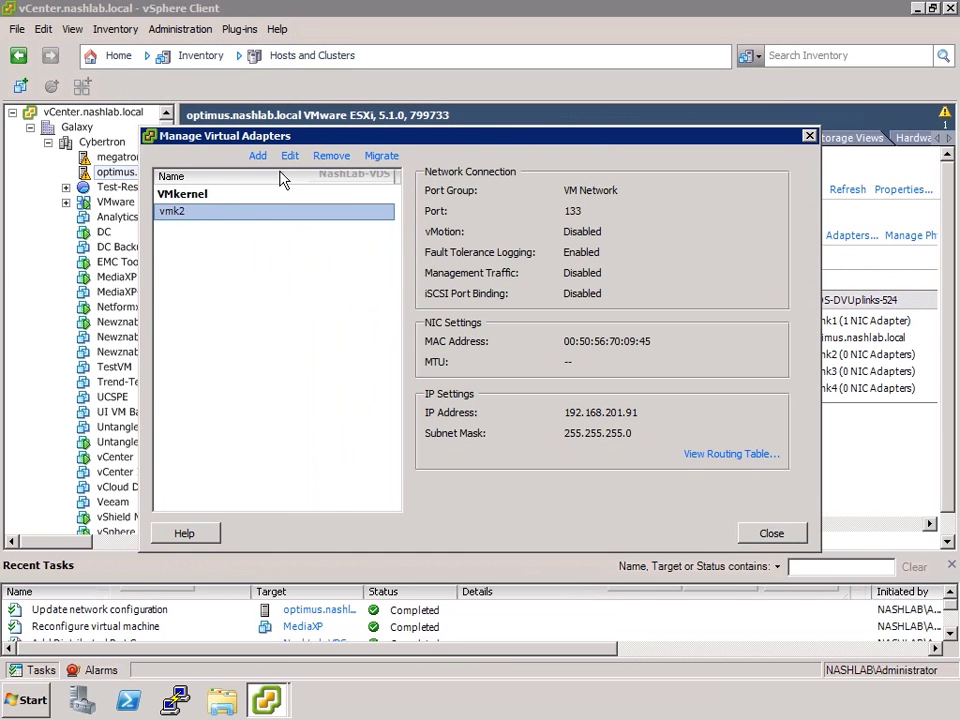
# View the destination standard switches offered for migrating vmk2, cancel the migration and close the virtual adapter management.
pyautogui.click(378, 157)
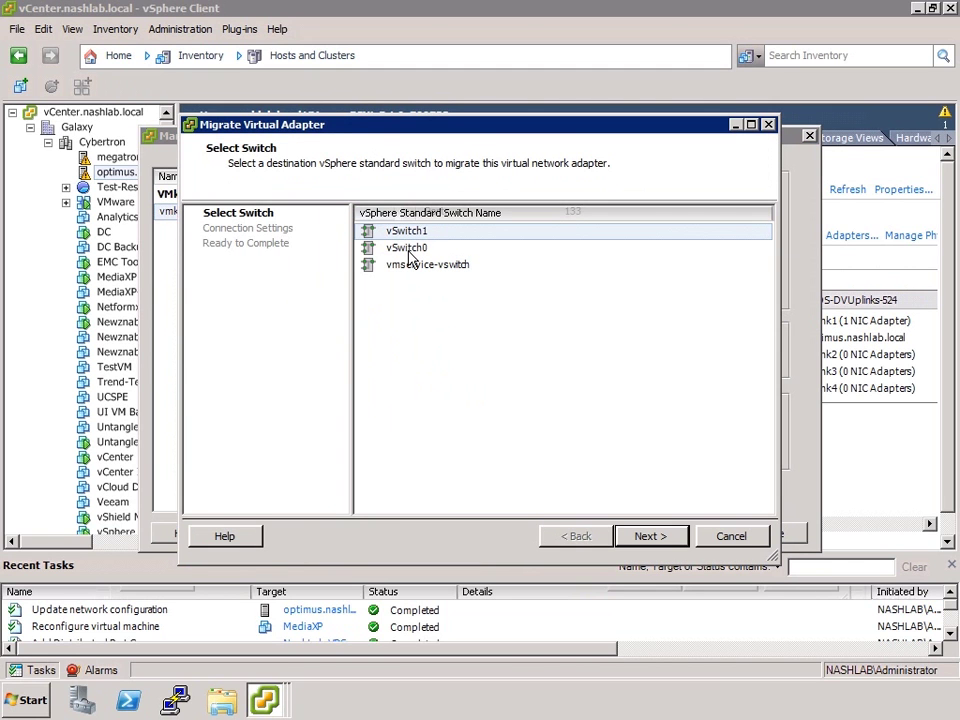
pyautogui.click(730, 535)
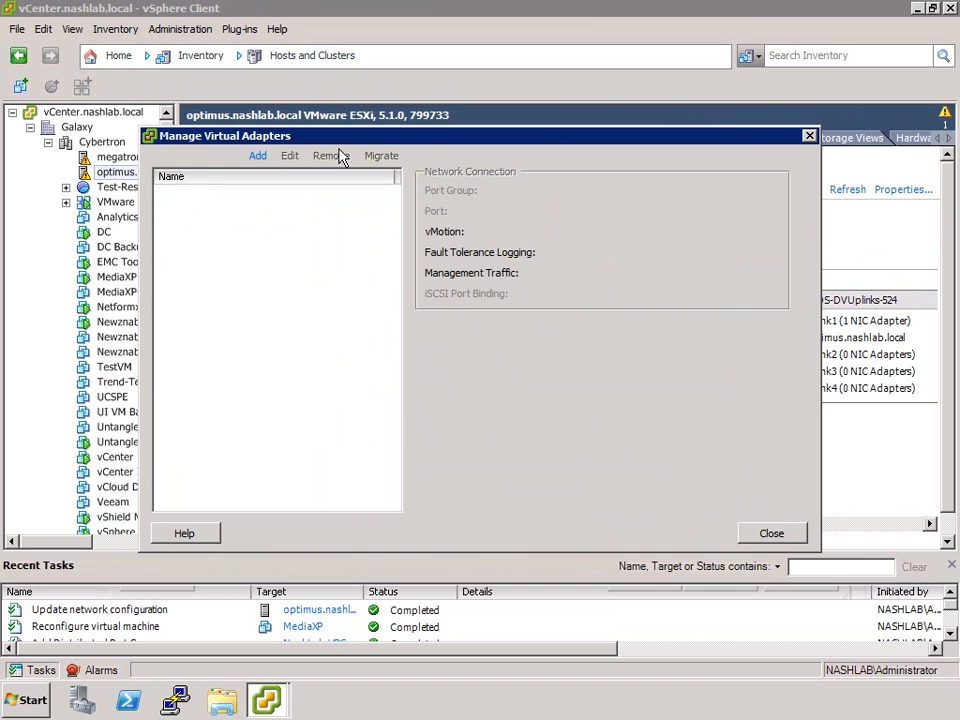
pyautogui.click(770, 532)
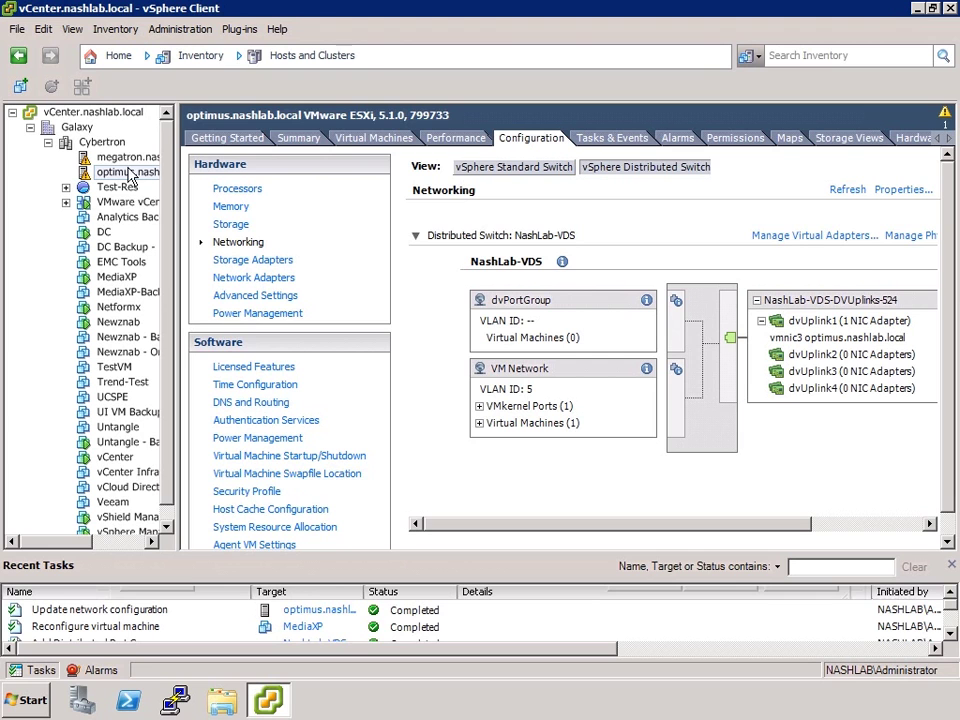
# In the Networking inventory, start adding host megatron.nashlab.local to NashLab-VDS with physical adapter vmnic2.
pyautogui.click(148, 55)
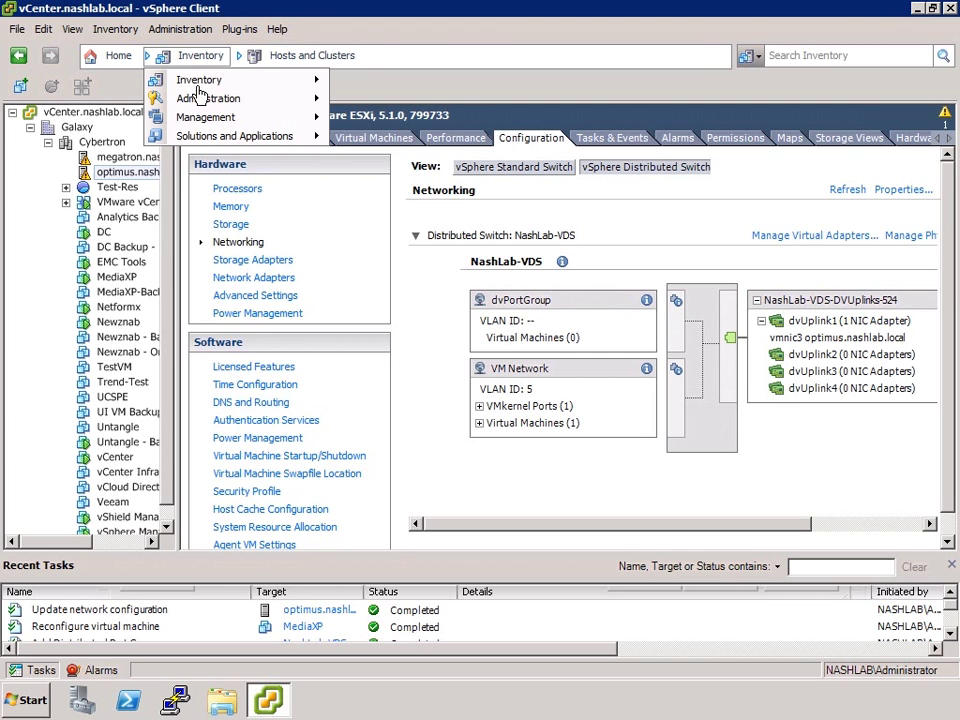
pyautogui.moveTo(200, 80)
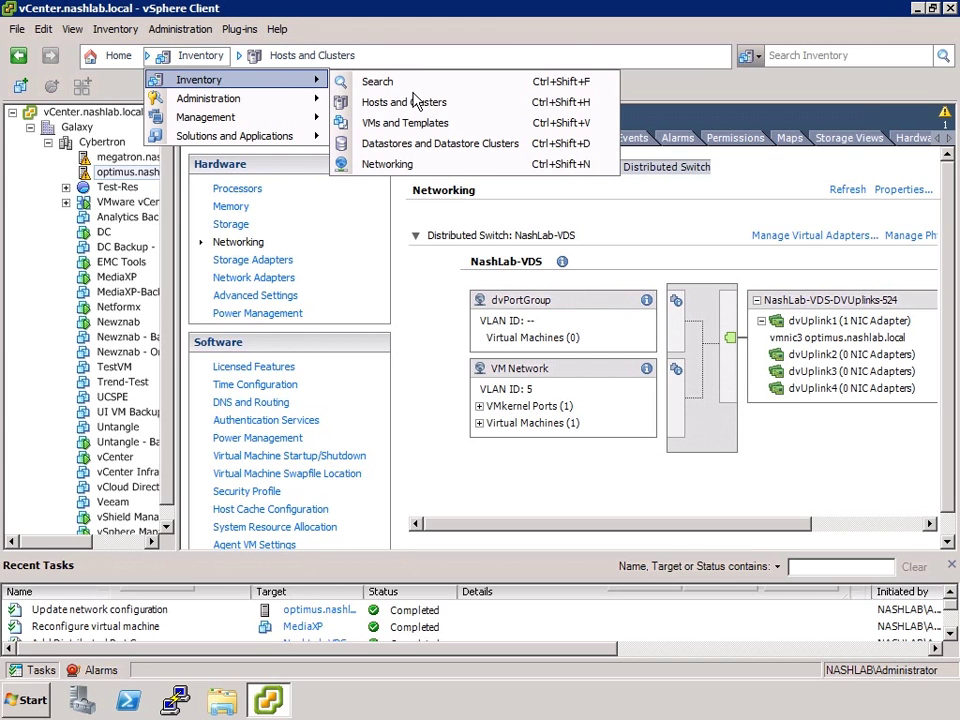
pyautogui.click(380, 165)
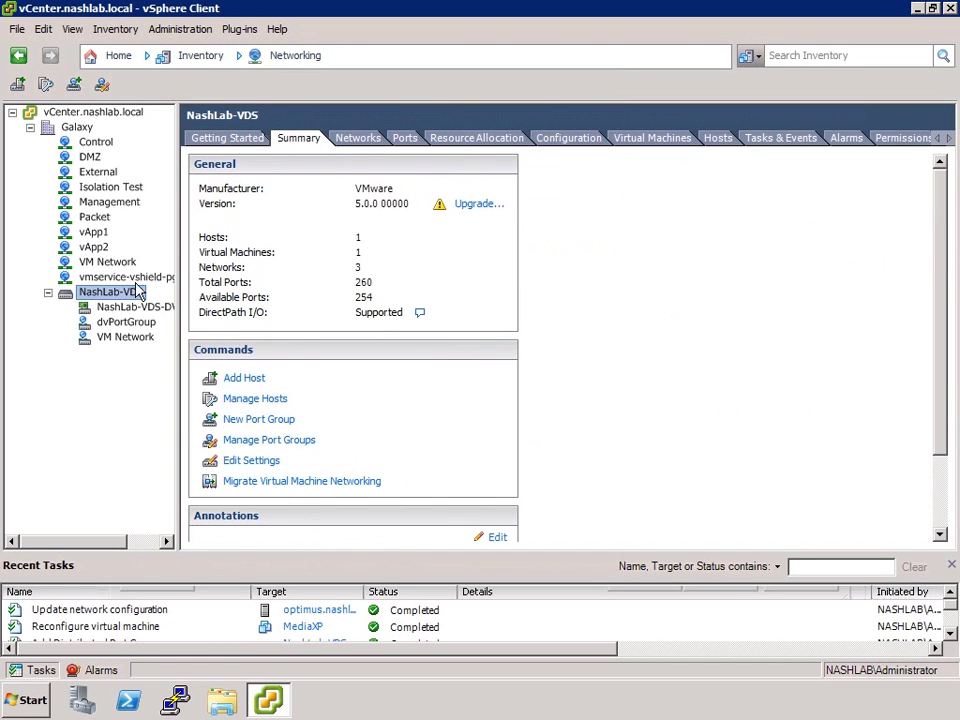
pyautogui.click(716, 140)
pyautogui.rightClick(334, 333)
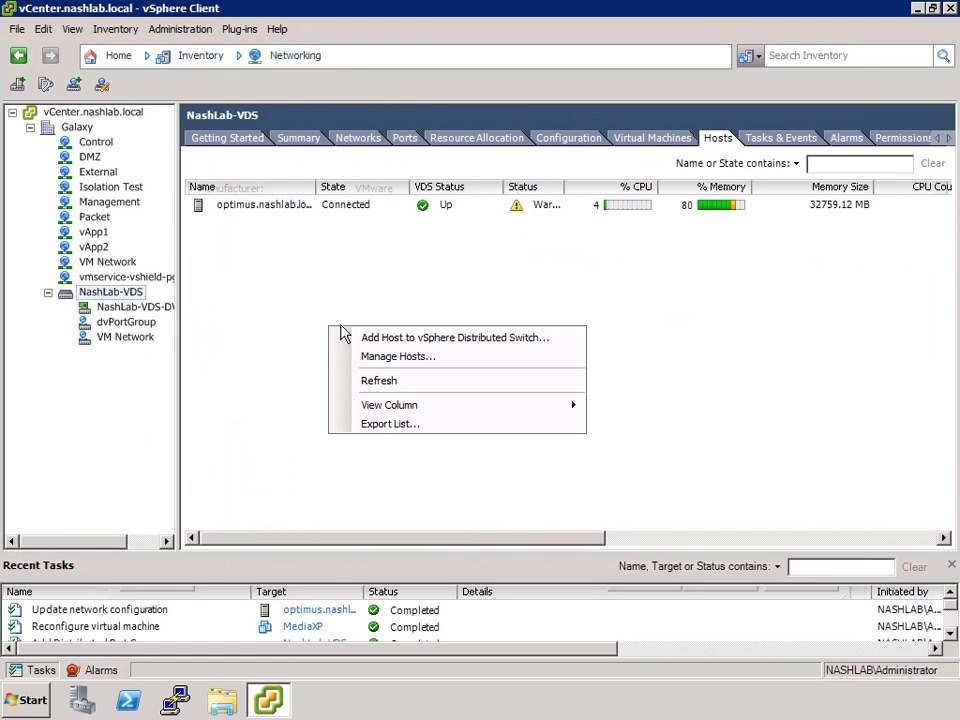
pyautogui.click(481, 343)
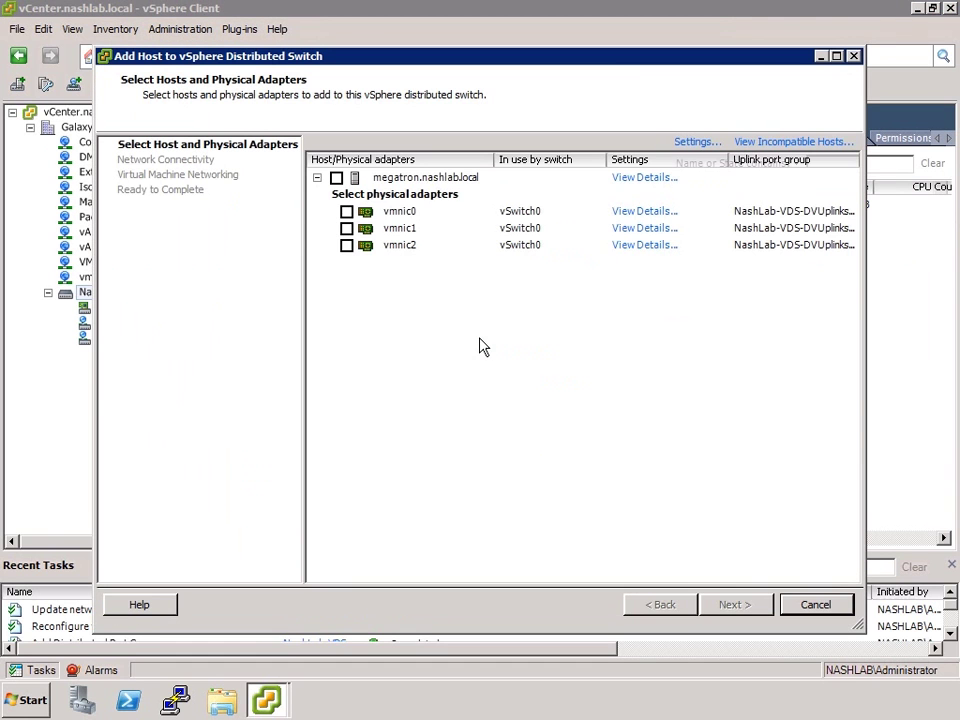
pyautogui.click(347, 245)
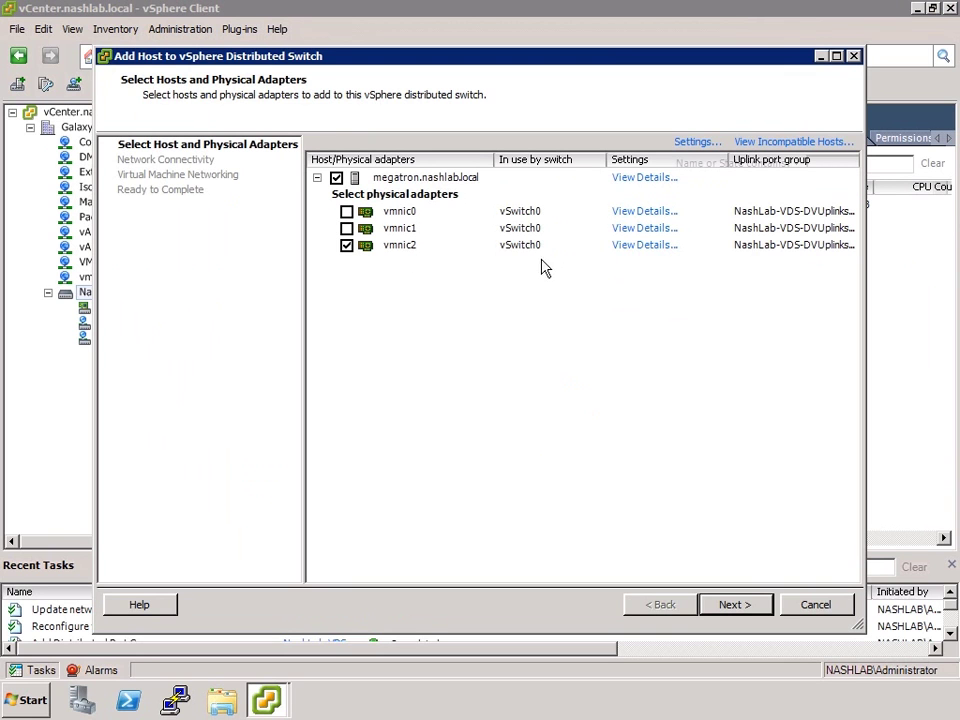
pyautogui.click(729, 600)
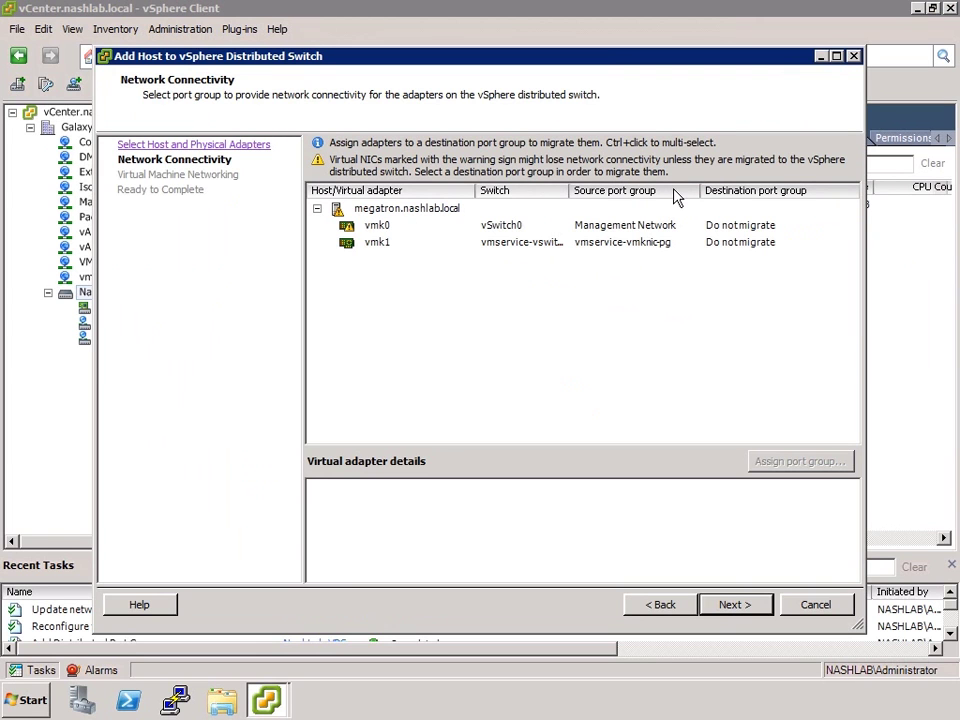
# Set the destination port group of megatron's virtual adapter vmk1 to VM Network and proceed to virtual machine networking.
pyautogui.click(371, 244)
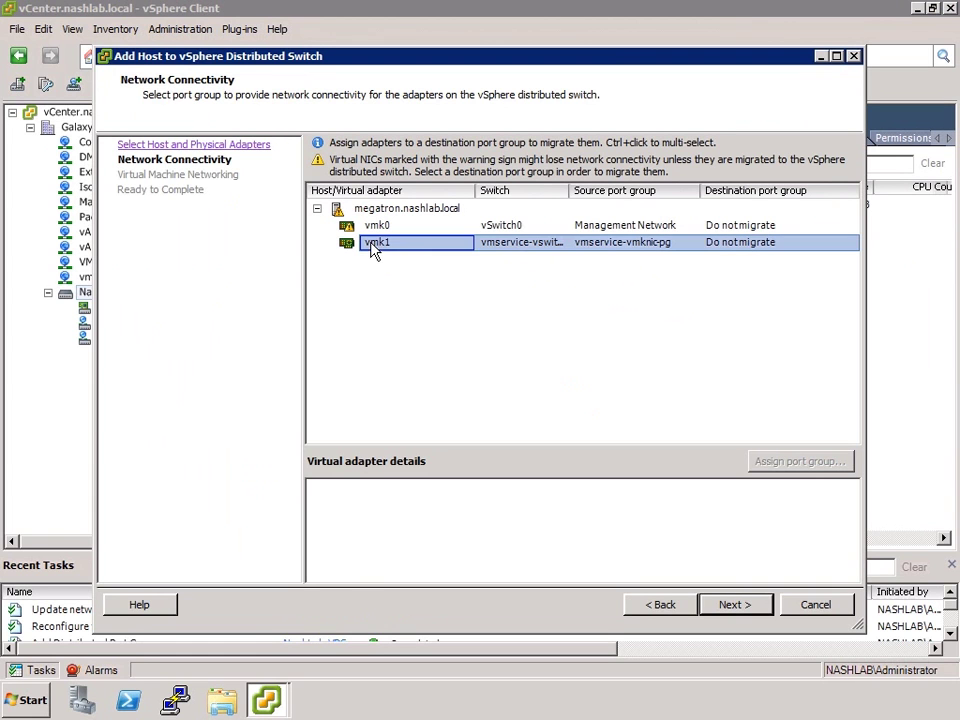
pyautogui.click(750, 247)
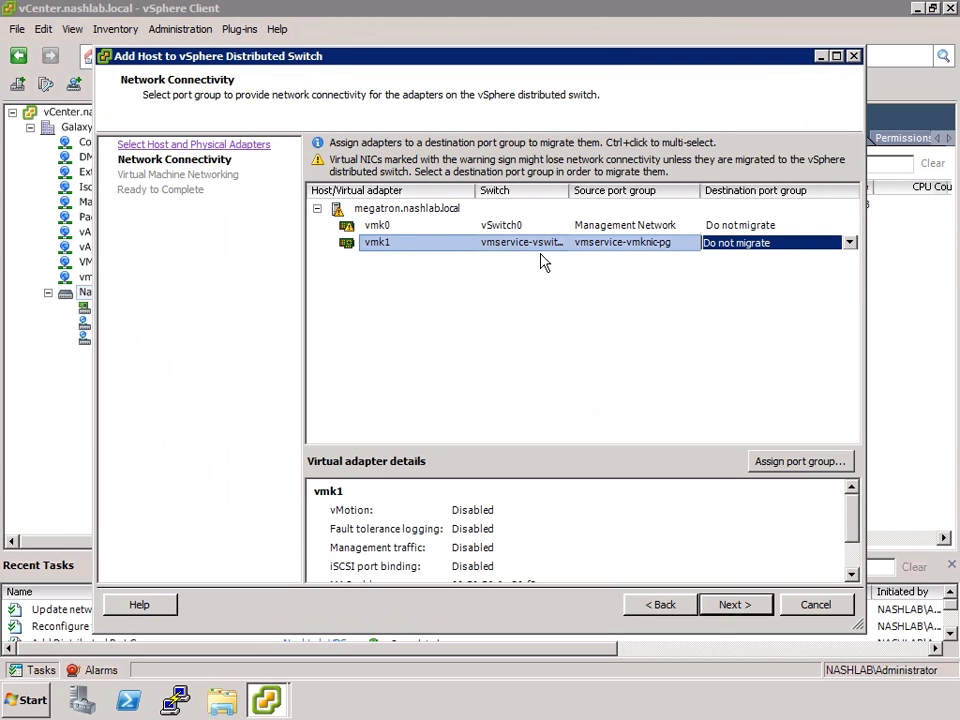
pyautogui.click(850, 243)
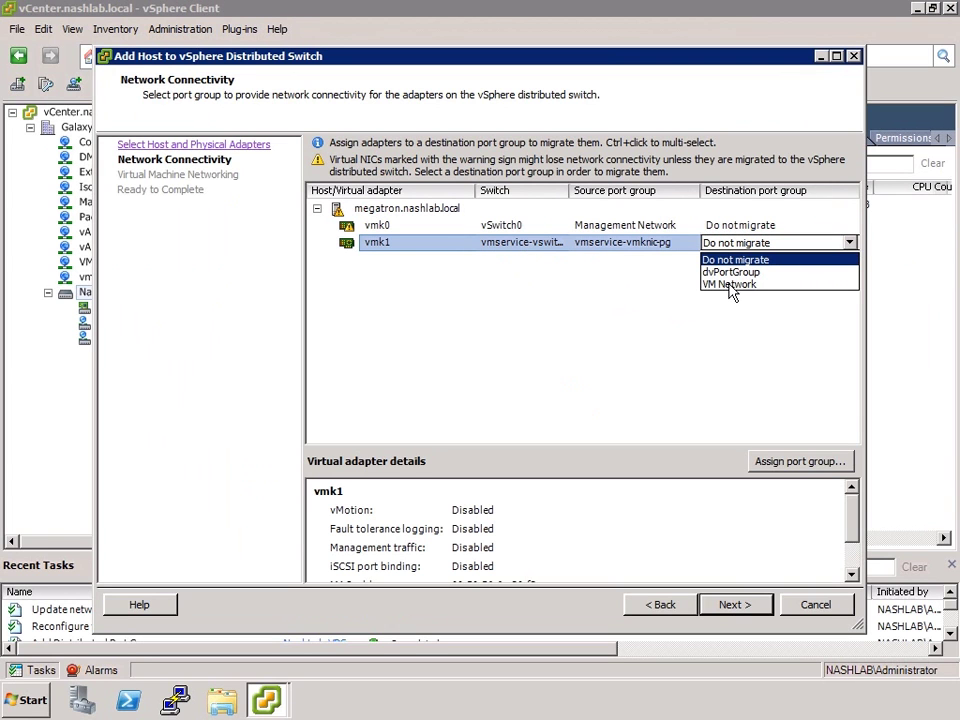
pyautogui.click(792, 284)
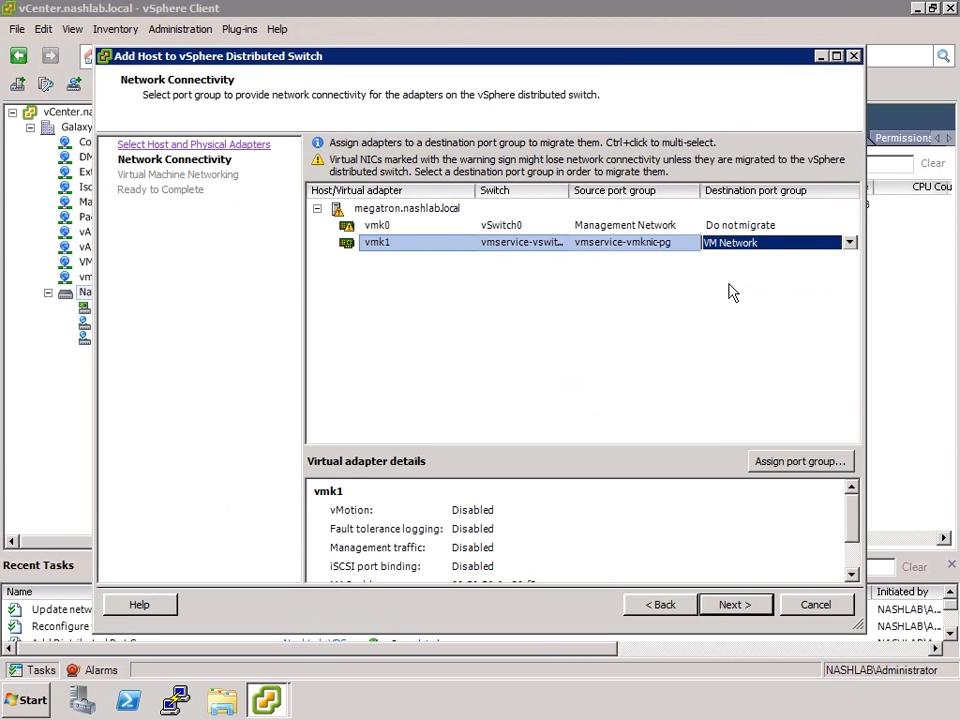
pyautogui.click(735, 608)
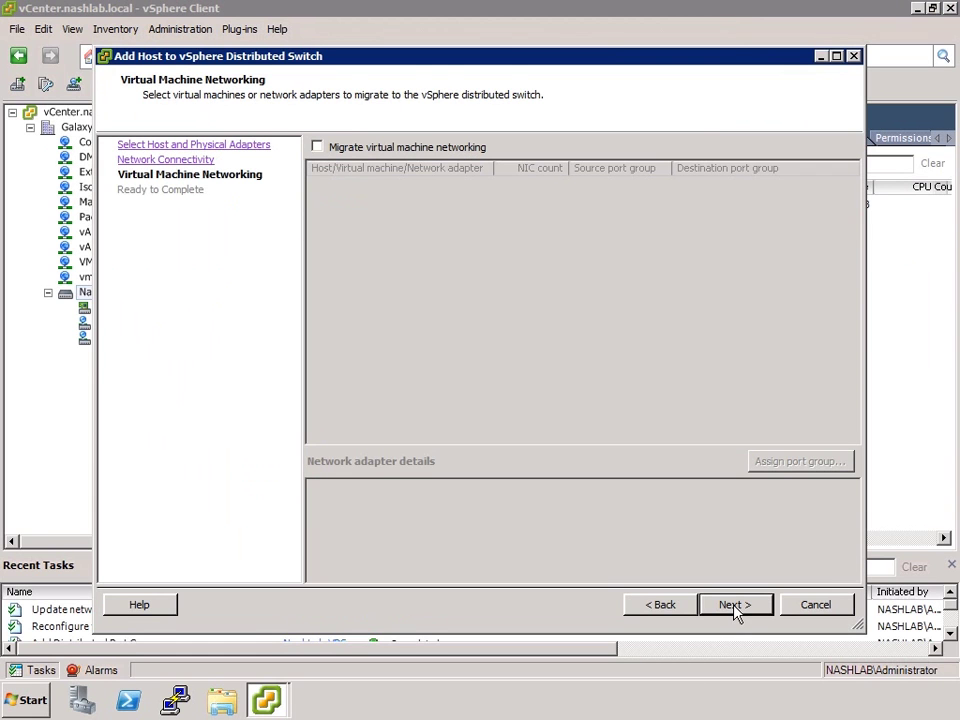
# Enable virtual machine network migration, assign Analytics VM's Network adapter 1 to VM Network, and finish adding the host.
pyautogui.click(366, 148)
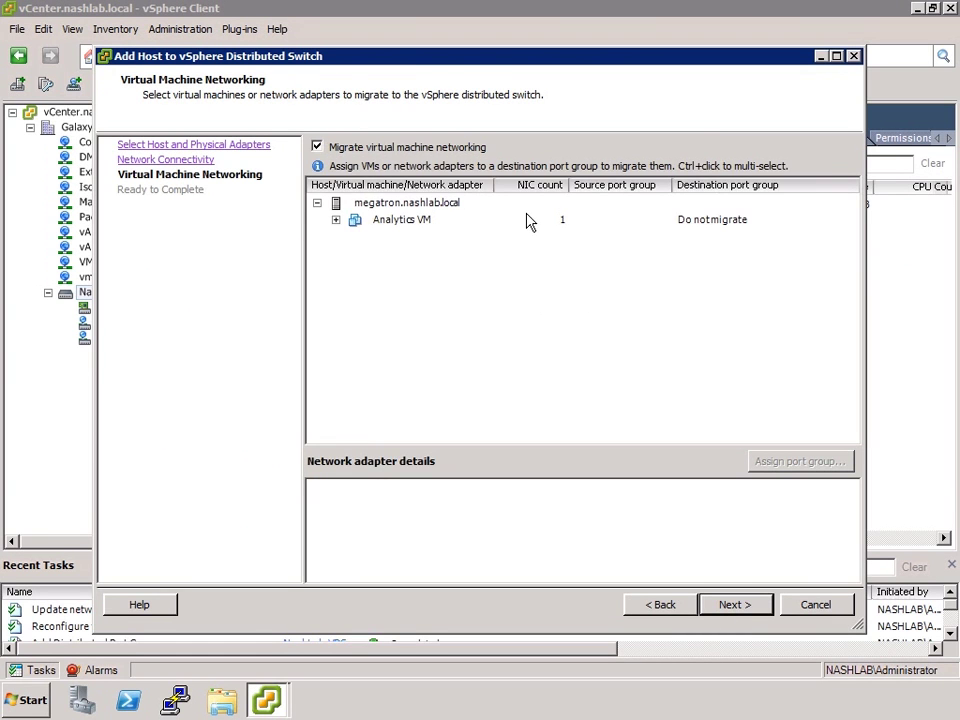
pyautogui.click(335, 220)
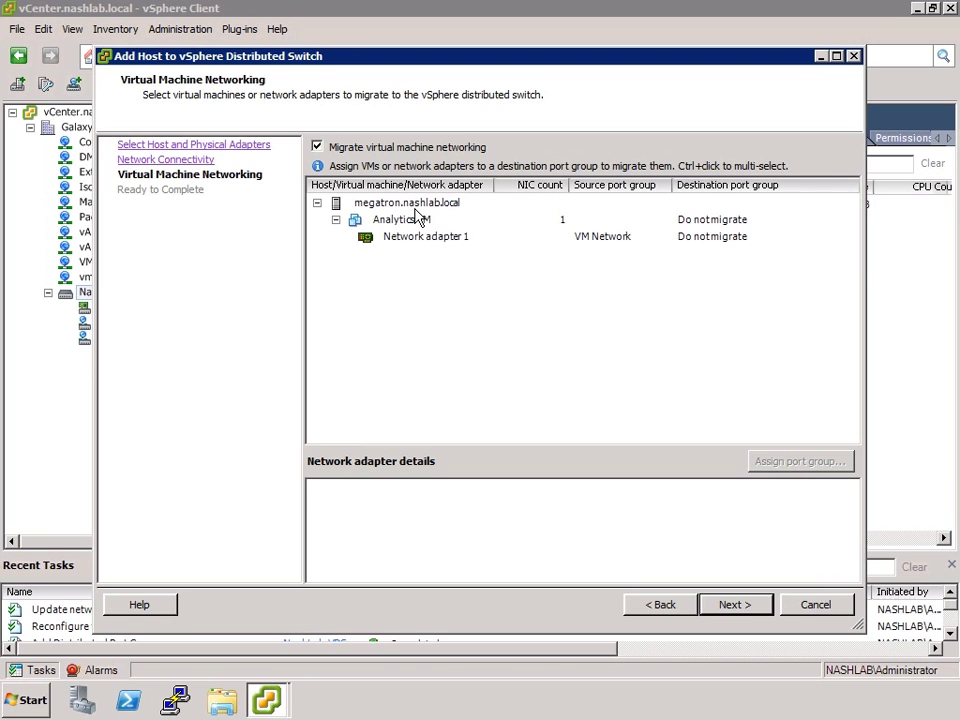
pyautogui.click(729, 240)
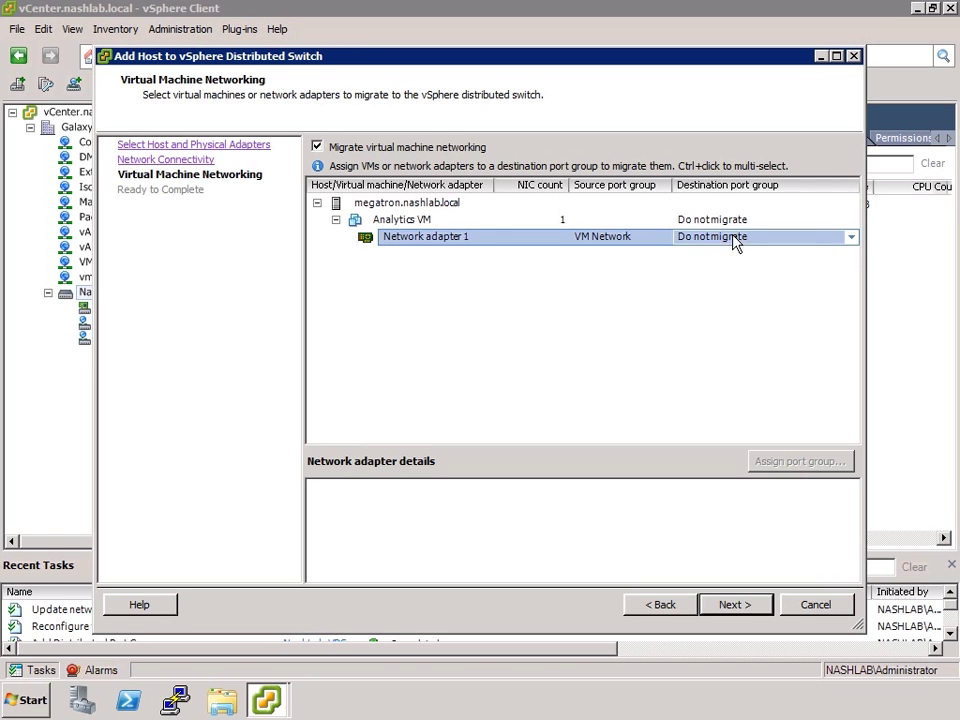
pyautogui.click(848, 240)
pyautogui.click(848, 240)
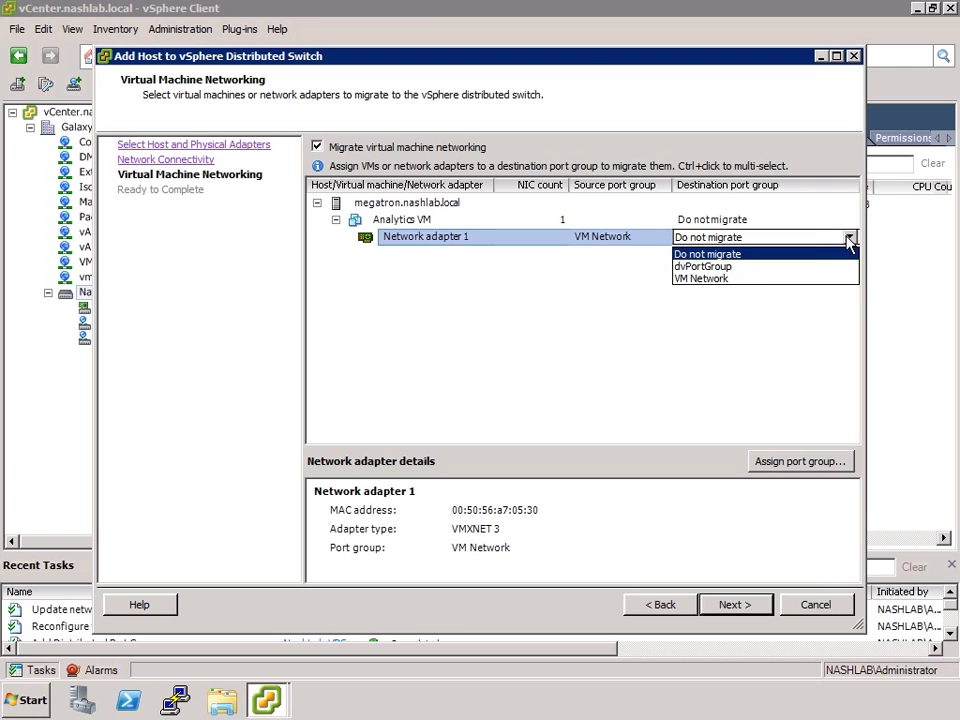
pyautogui.click(736, 280)
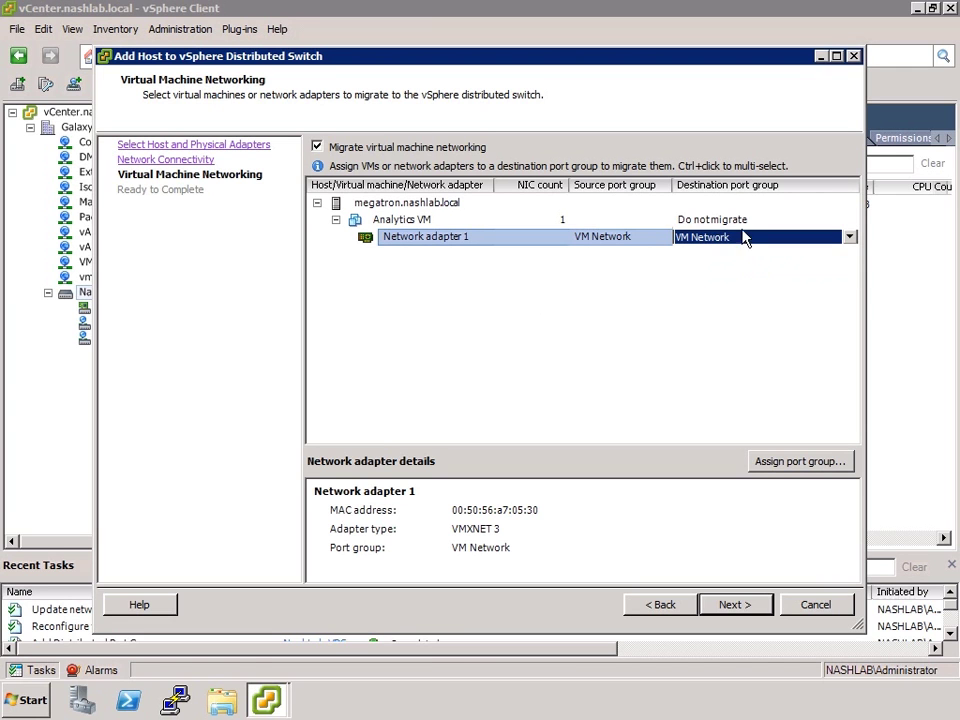
pyautogui.click(734, 606)
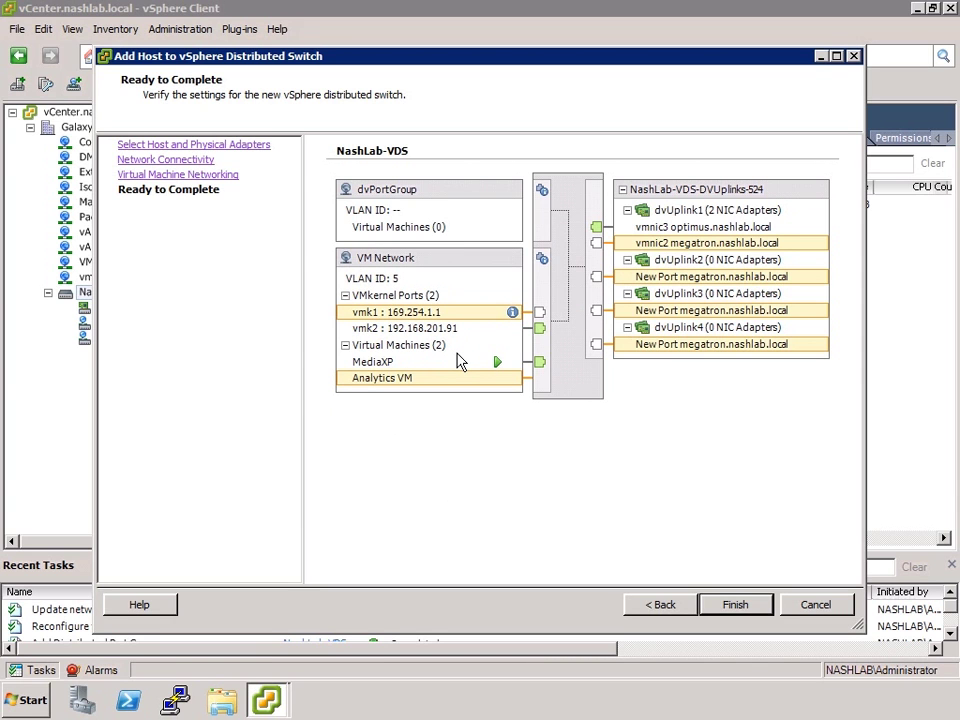
pyautogui.click(745, 602)
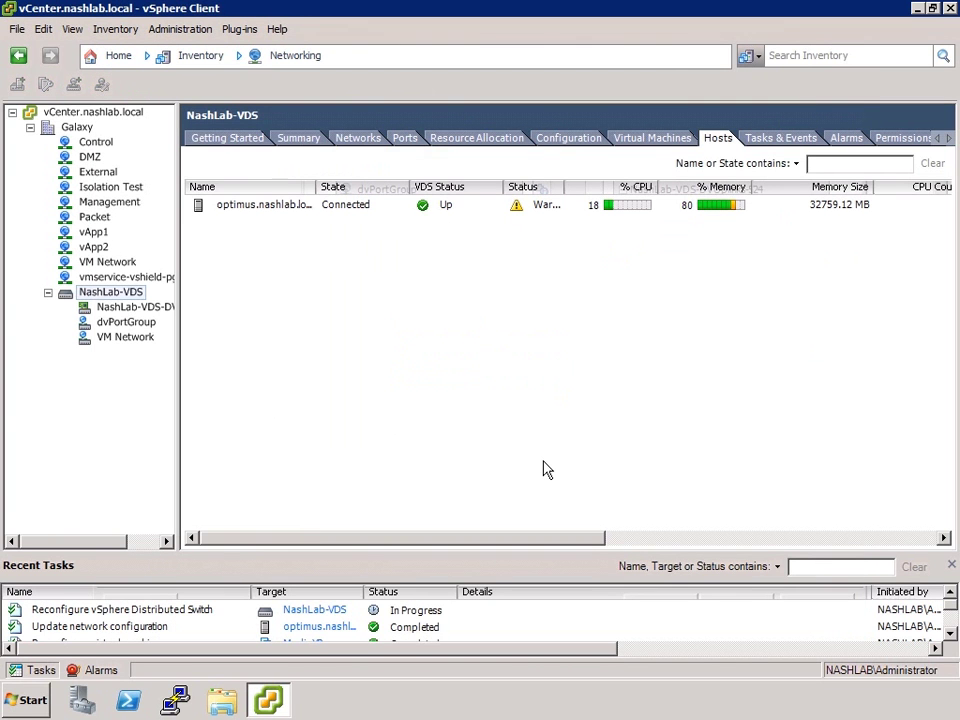